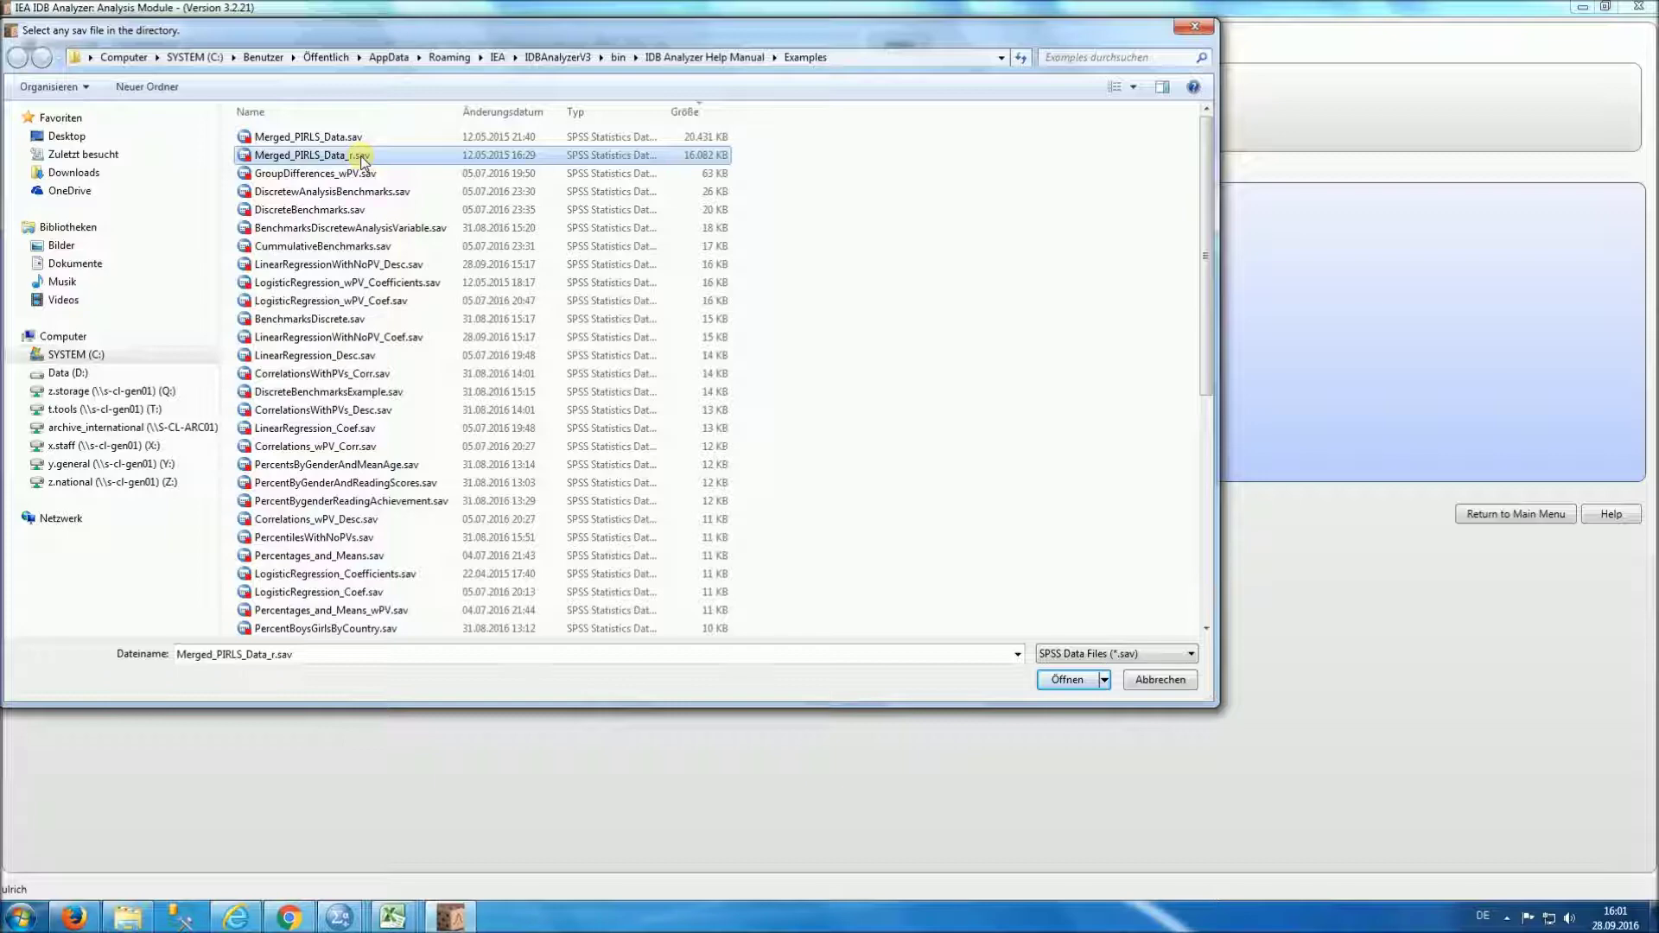
Load Merged_PIRLS_Data_r.sav as the analysis file and set the analysis to PIRLS (Using Student Weights) with Logistic Regression.
{"action": "left_click", "coordinate": [1072, 681]}
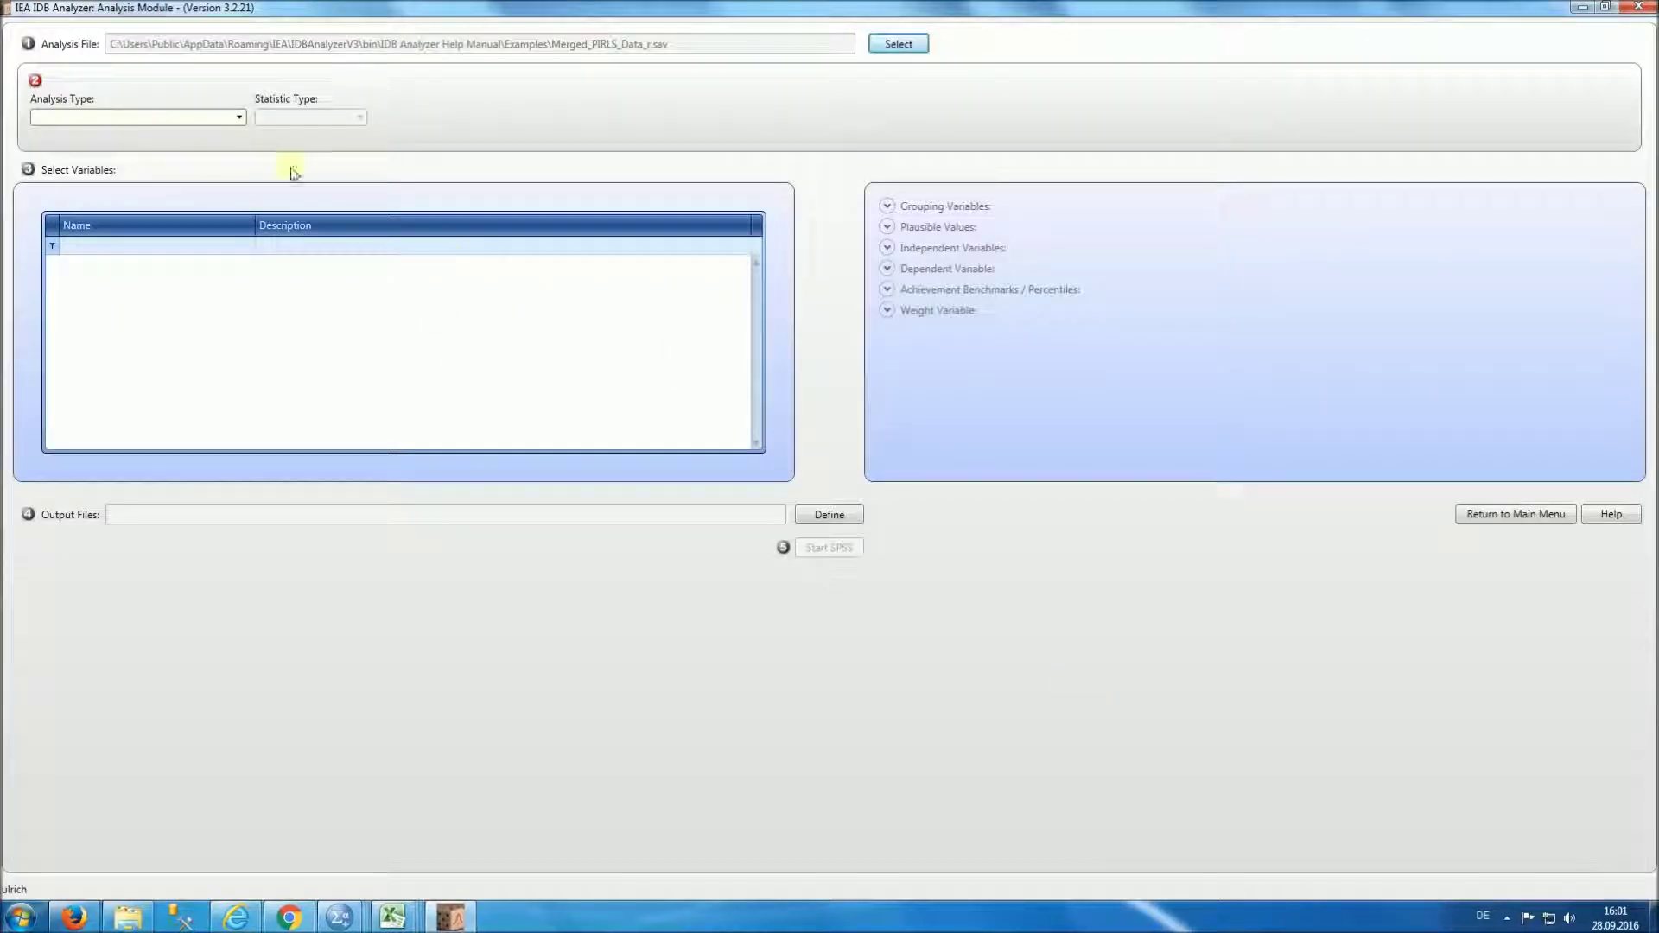
{"action": "left_click", "coordinate": [239, 116]}
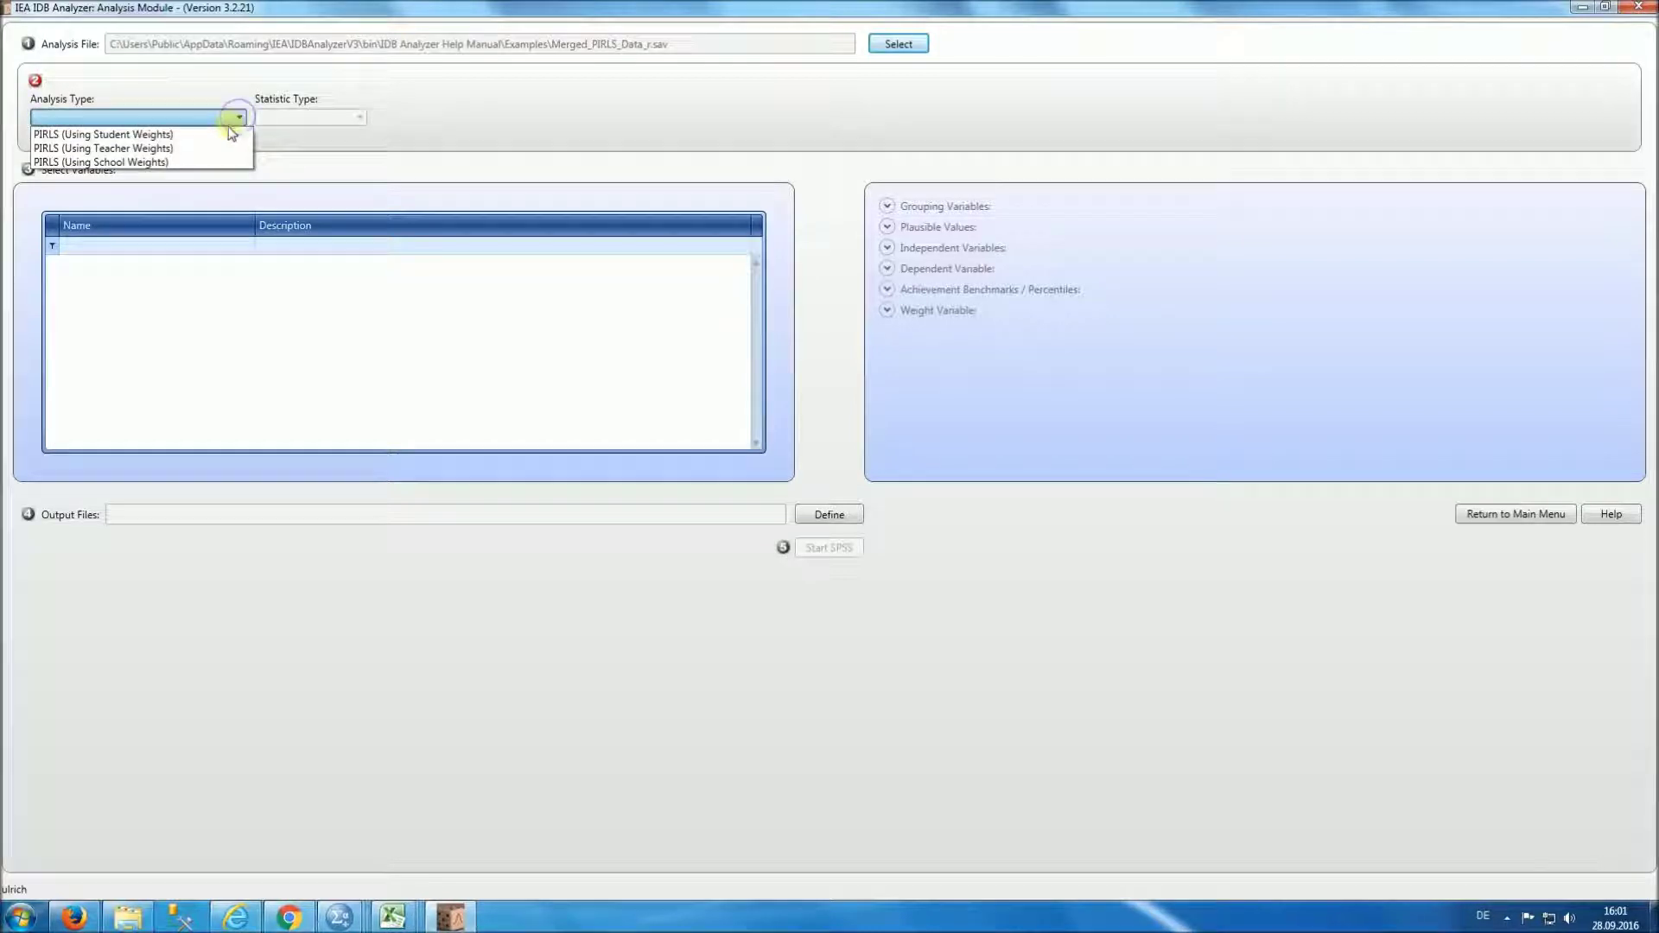
{"action": "left_click", "coordinate": [227, 135]}
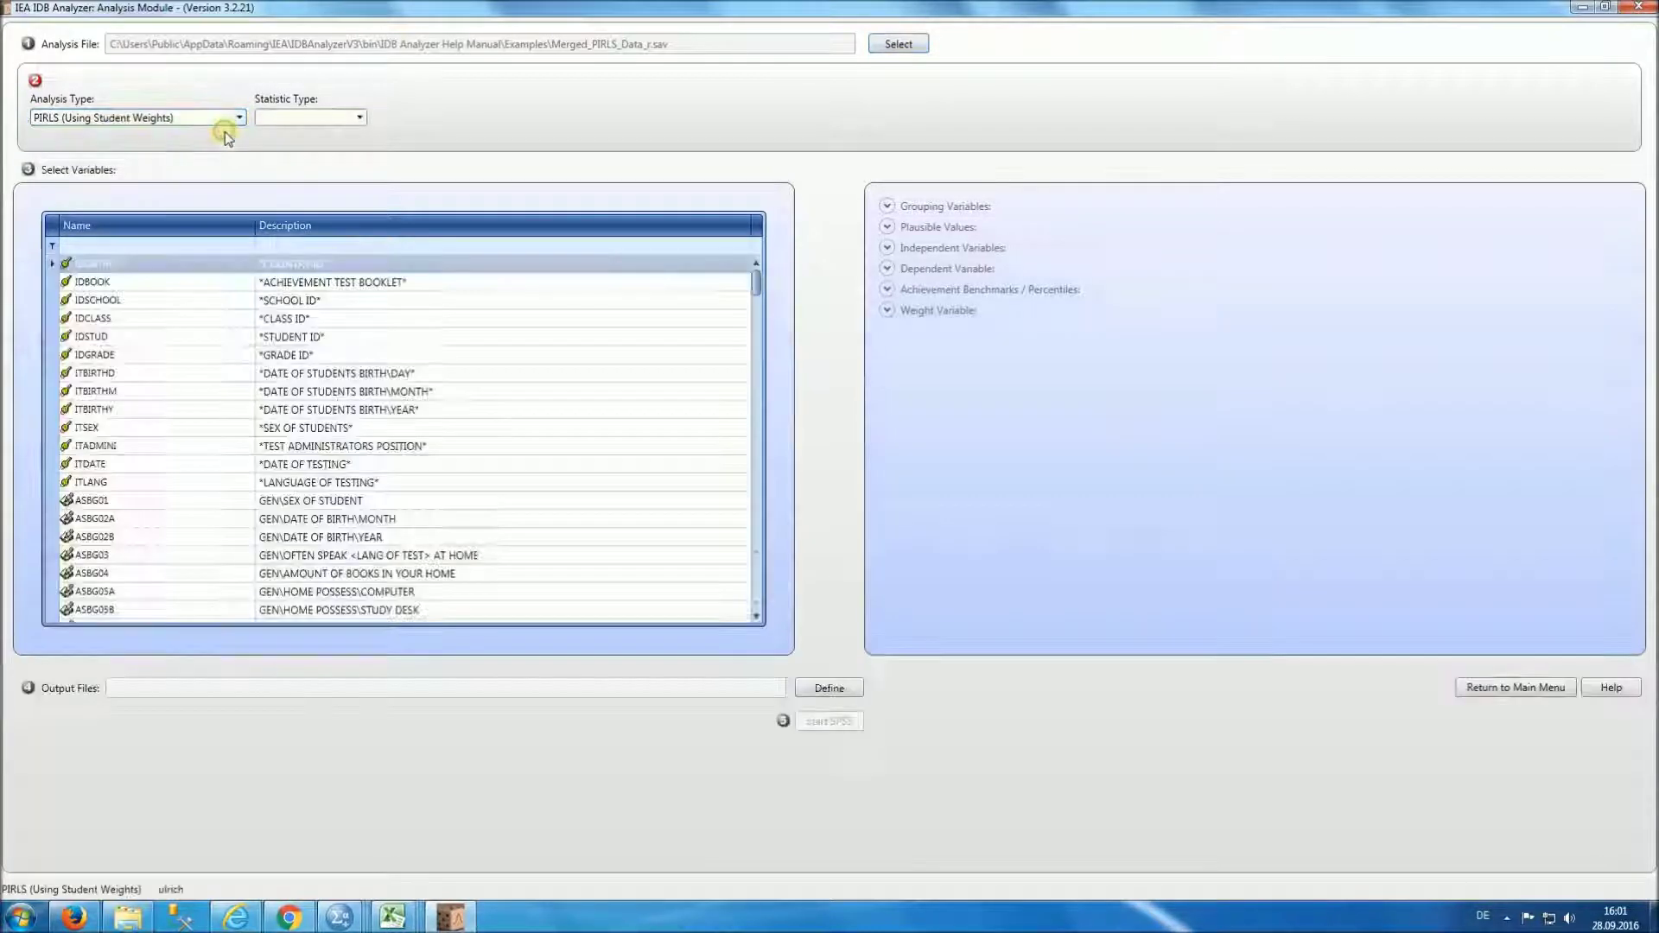
{"action": "left_click", "coordinate": [356, 117]}
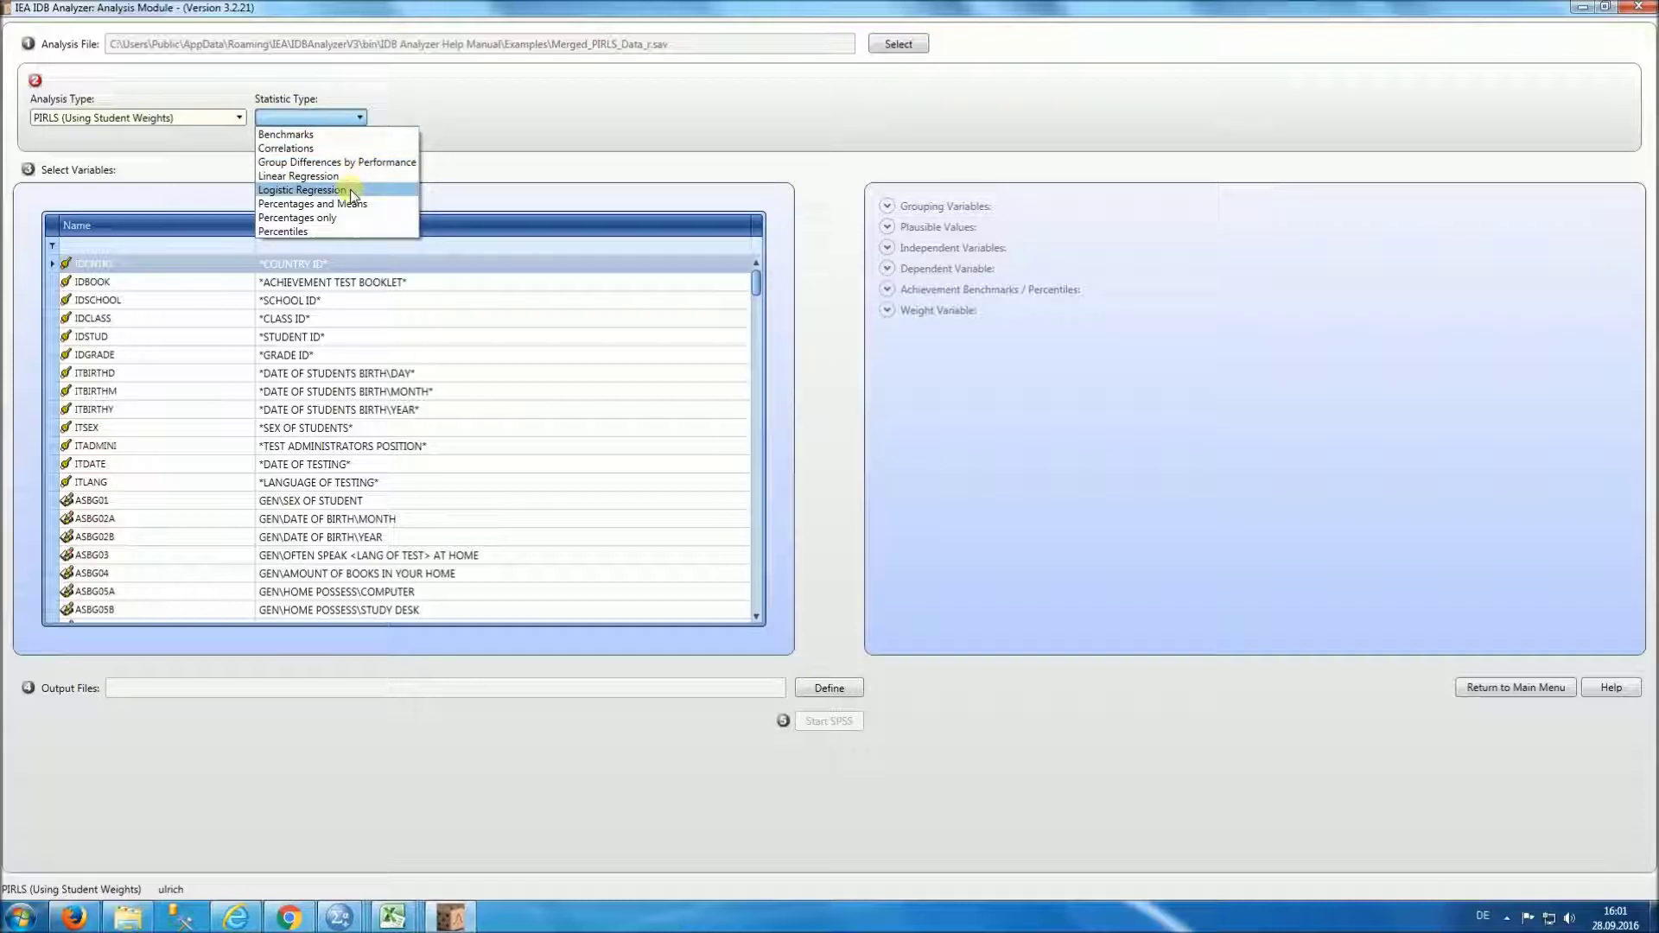
{"action": "left_click", "coordinate": [350, 190]}
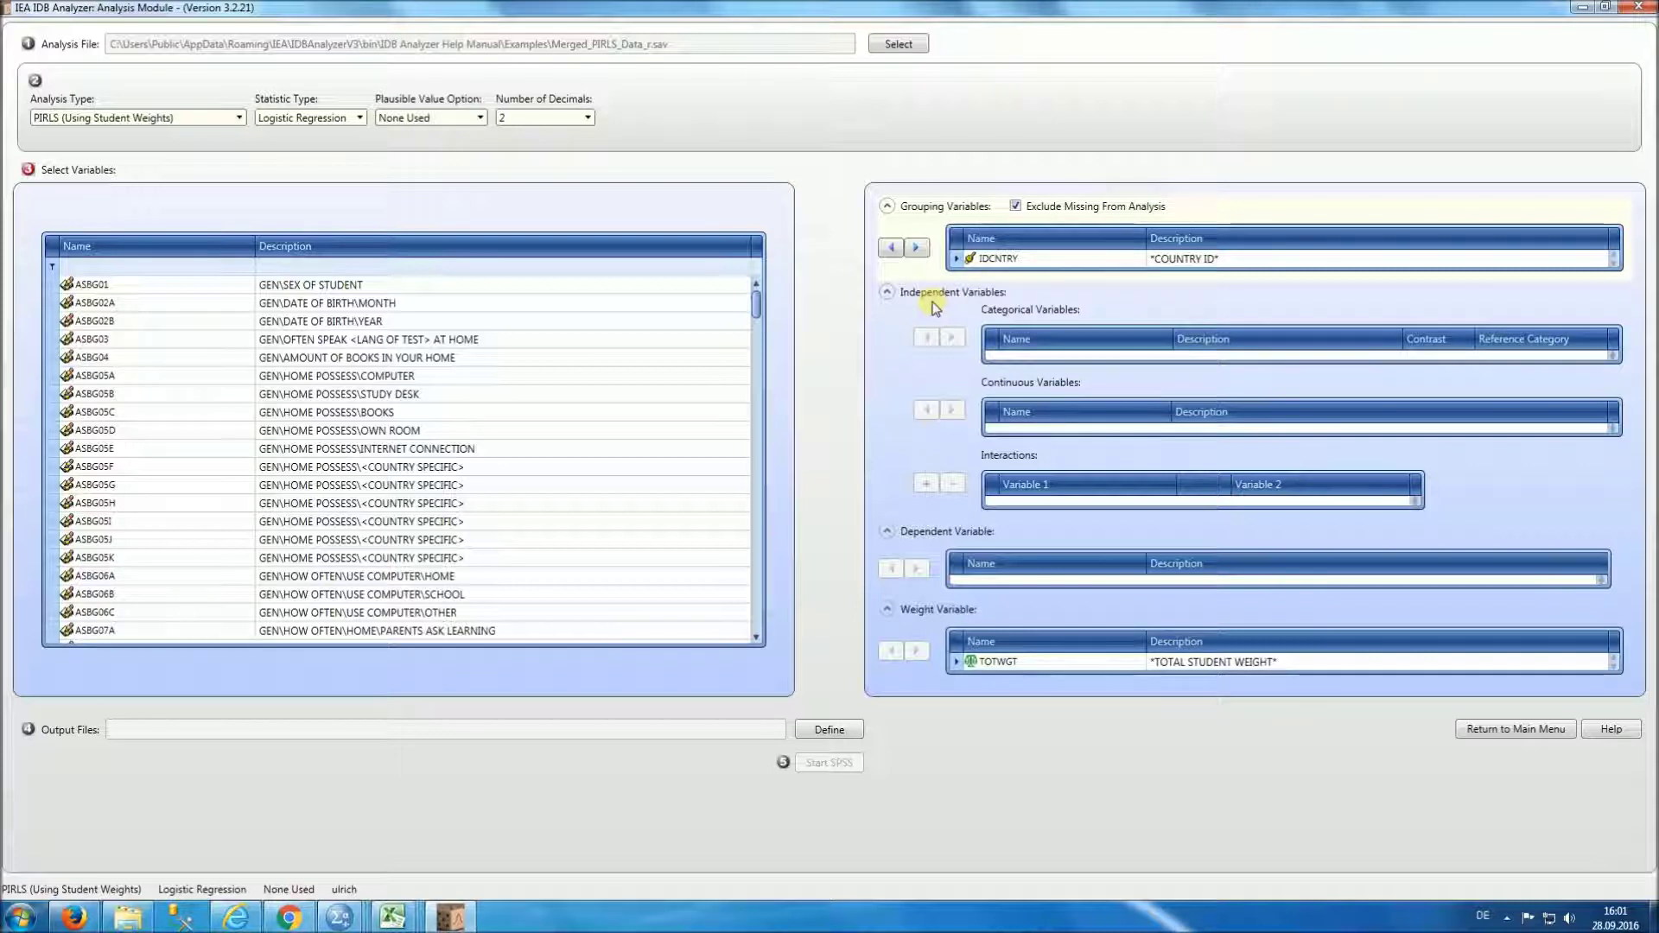
Add ASBG01 (sex of student) as a categorical independent variable.
{"action": "left_click", "coordinate": [972, 324]}
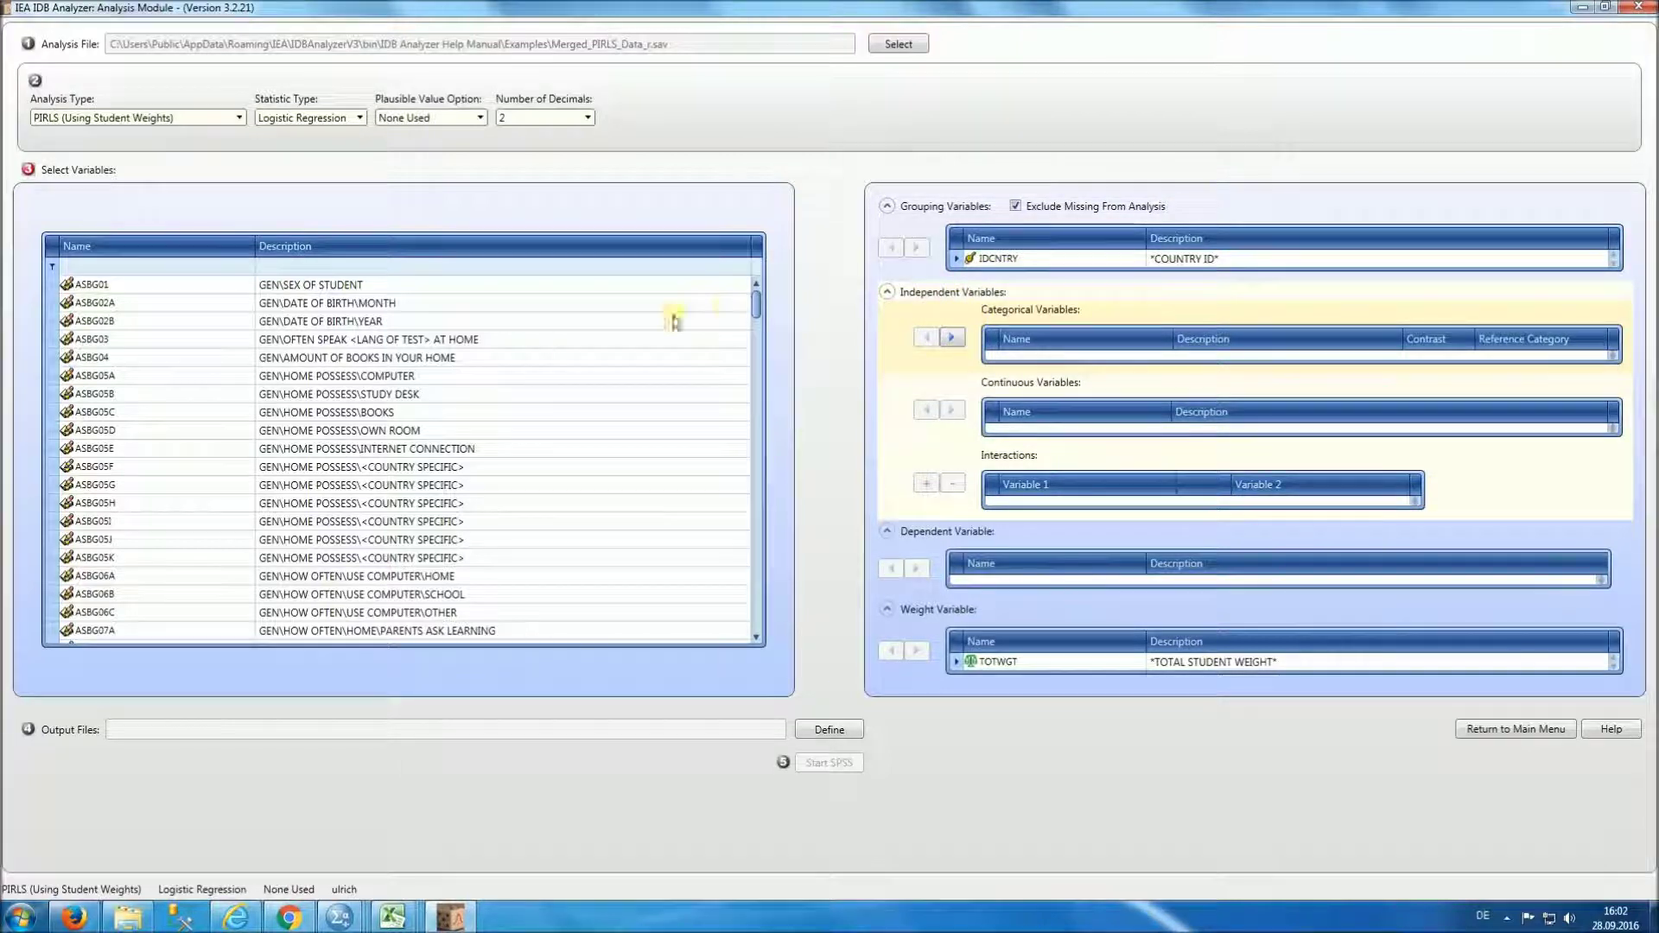
{"action": "left_click", "coordinate": [339, 292]}
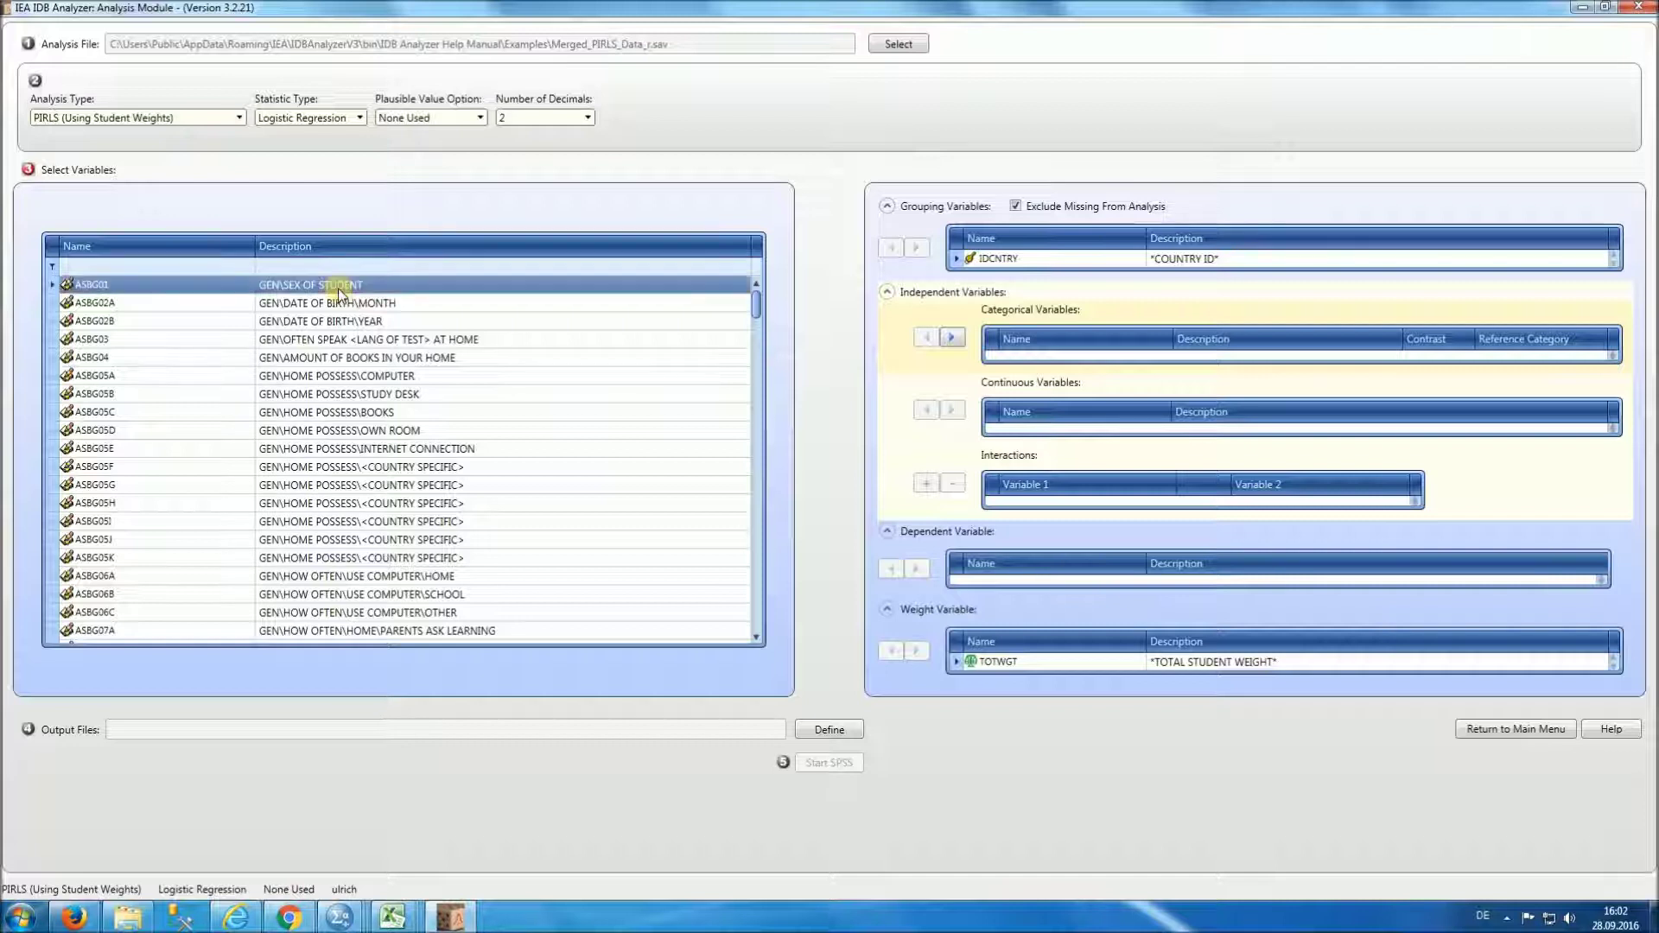
{"action": "left_click", "coordinate": [953, 338]}
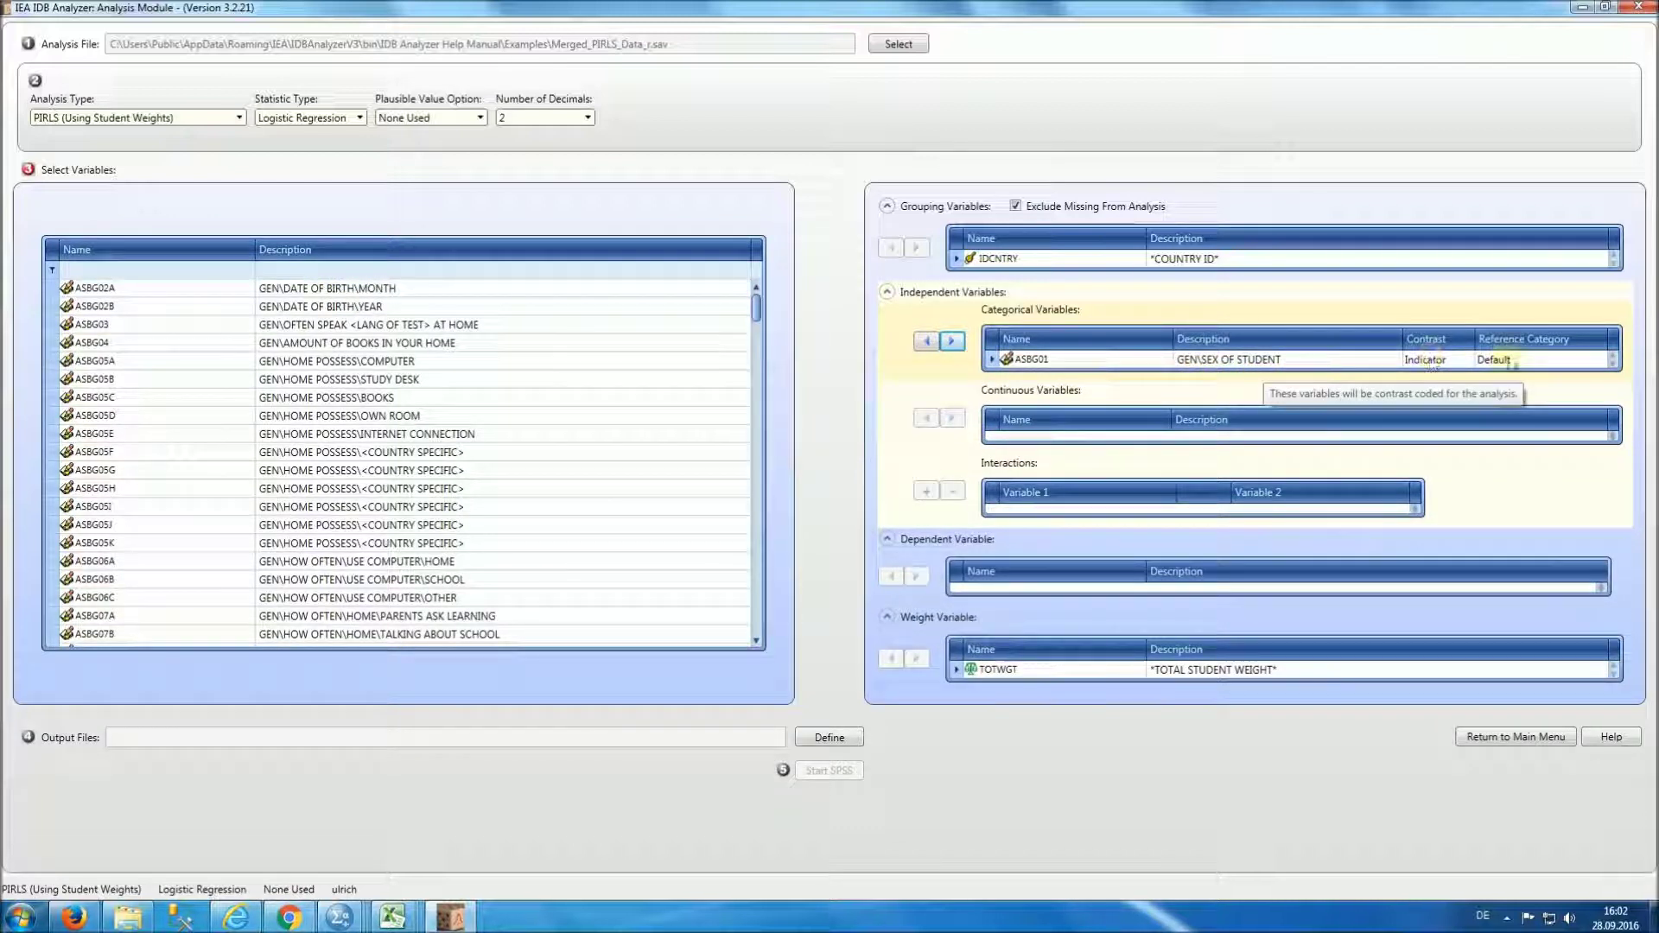
Choose the Indicator contrast and the Default reference category for the categorical variable ASBG01.
{"action": "left_click", "coordinate": [1464, 362]}
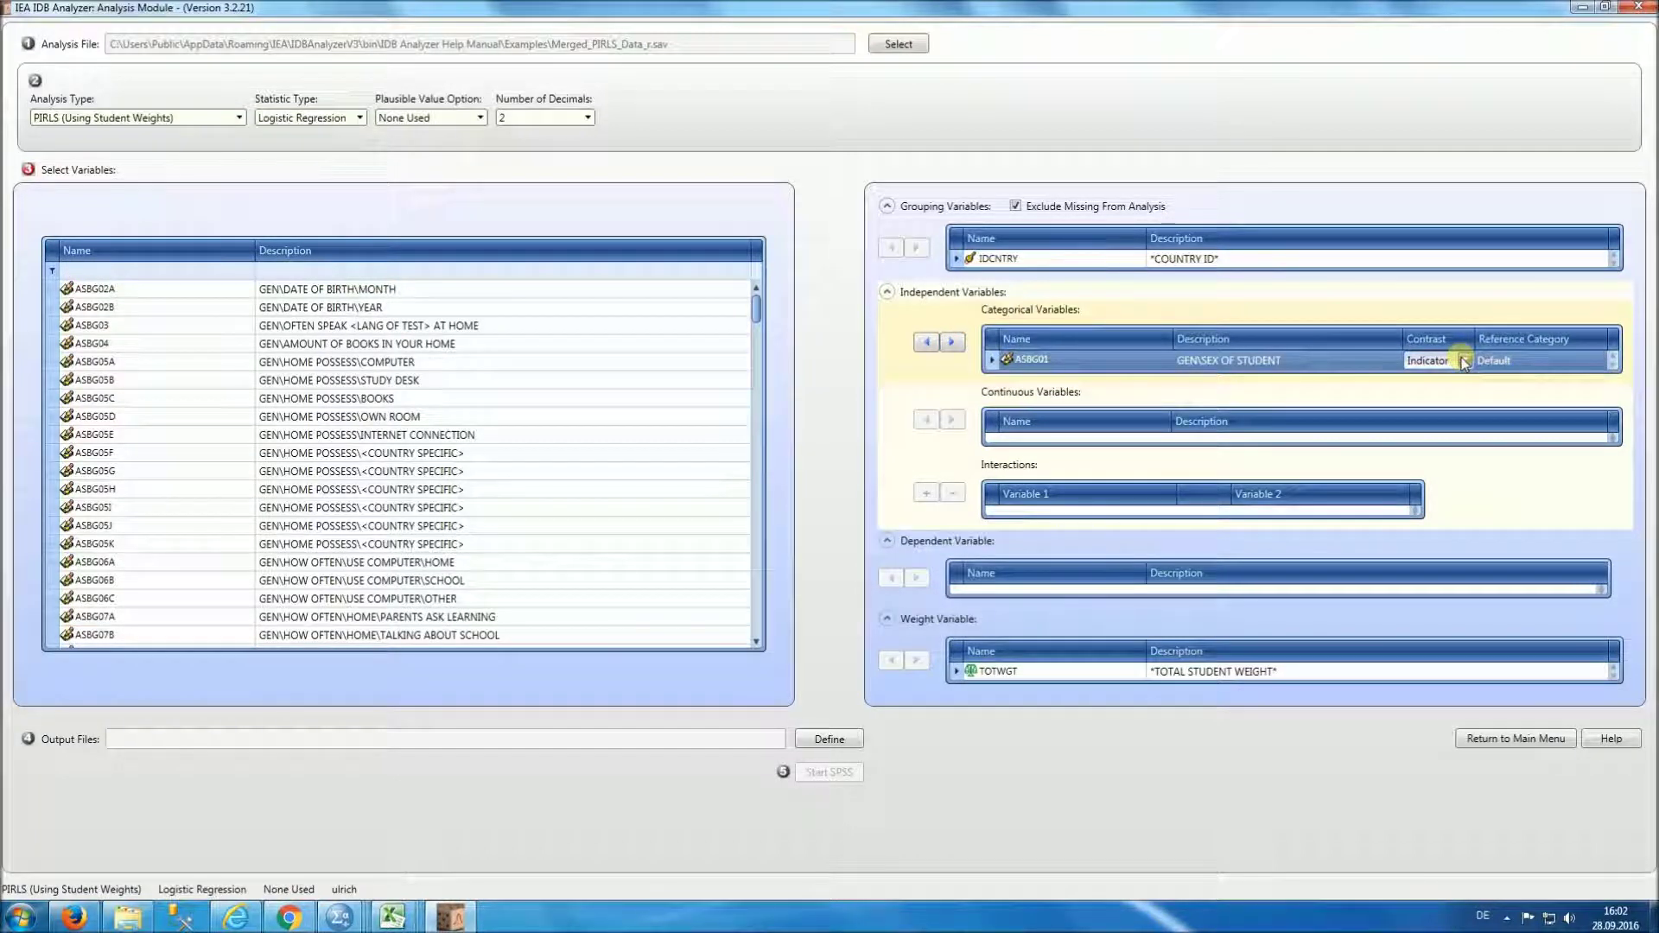
{"action": "left_click", "coordinate": [1464, 362]}
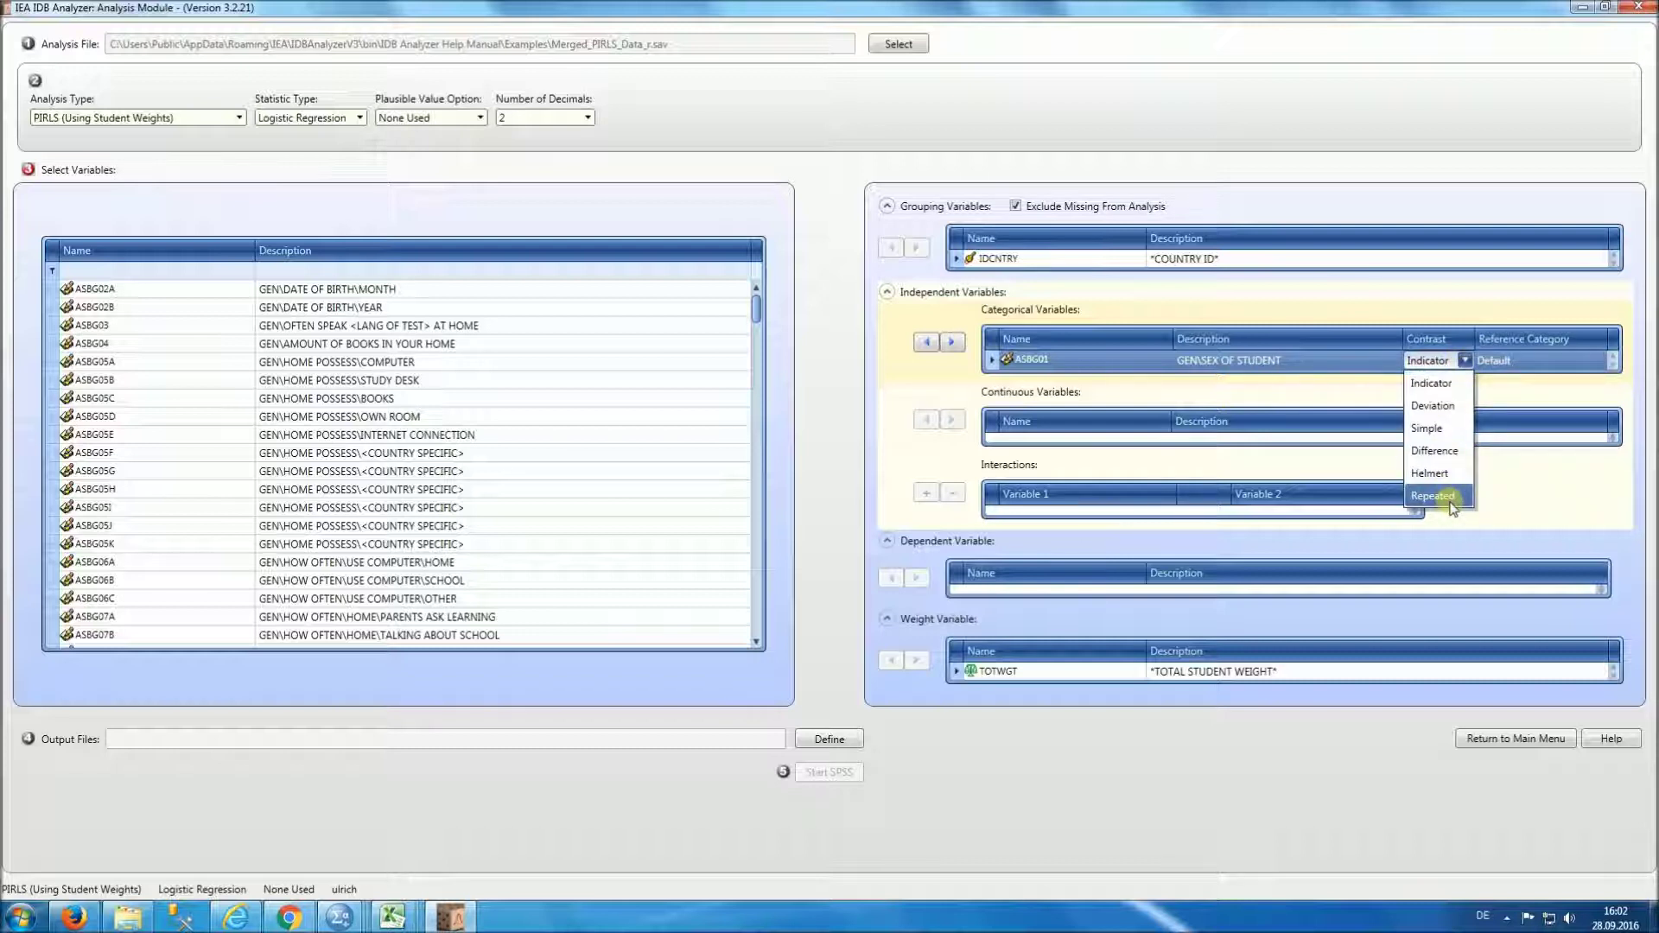
{"action": "left_click", "coordinate": [1458, 386]}
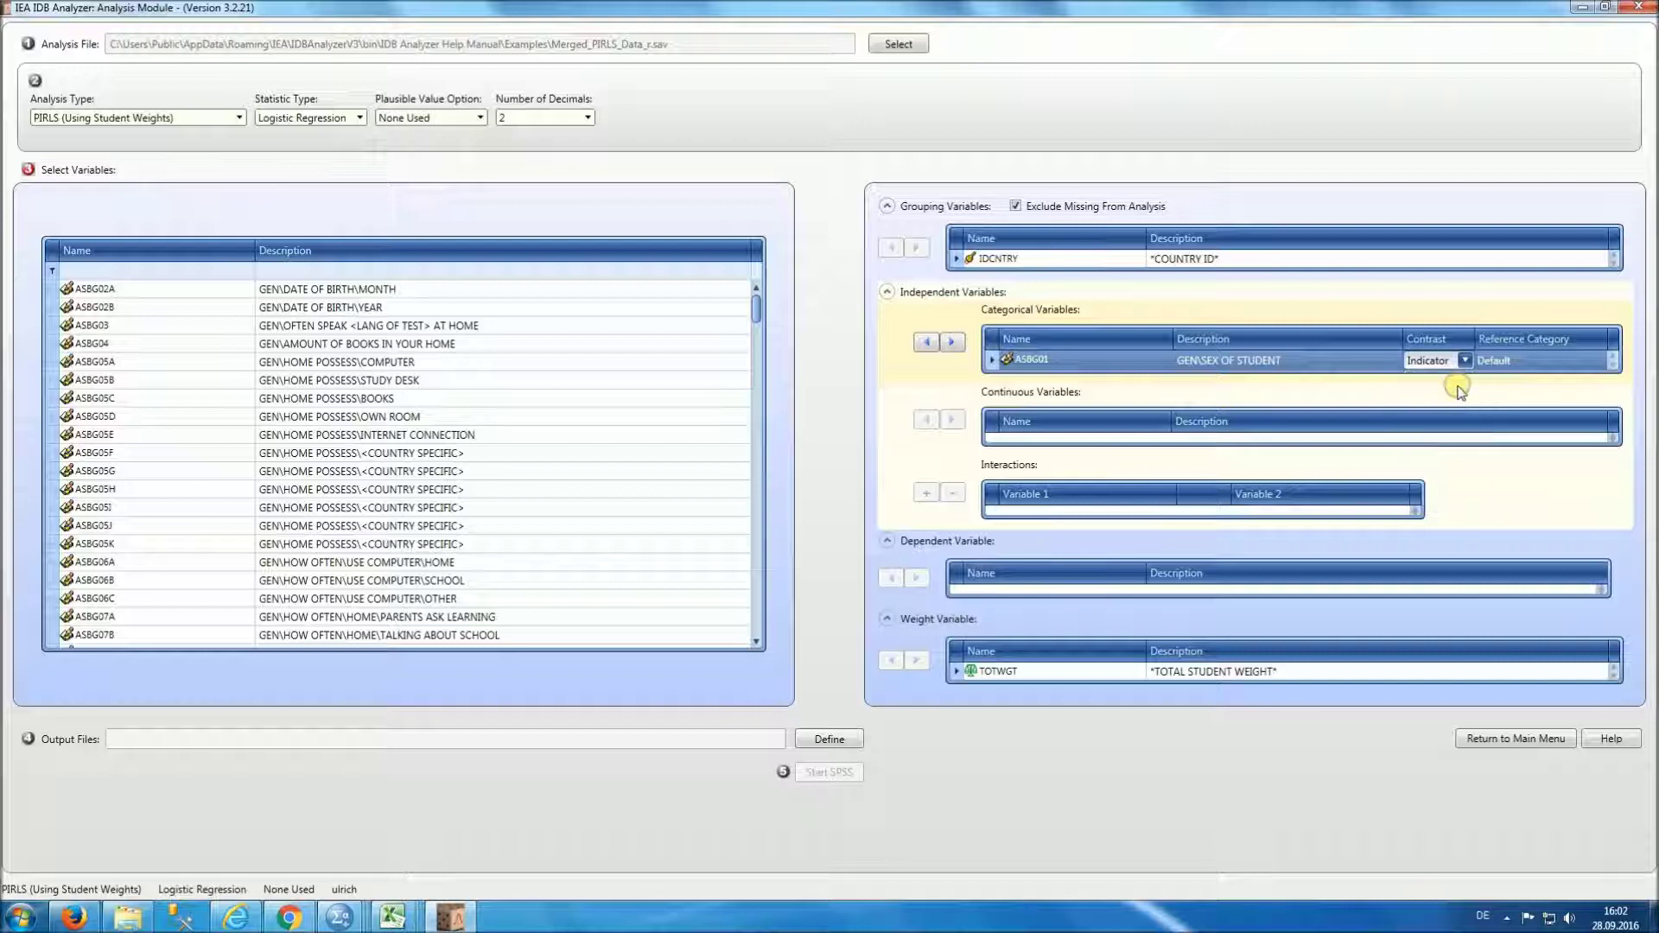
{"action": "left_click", "coordinate": [1551, 360]}
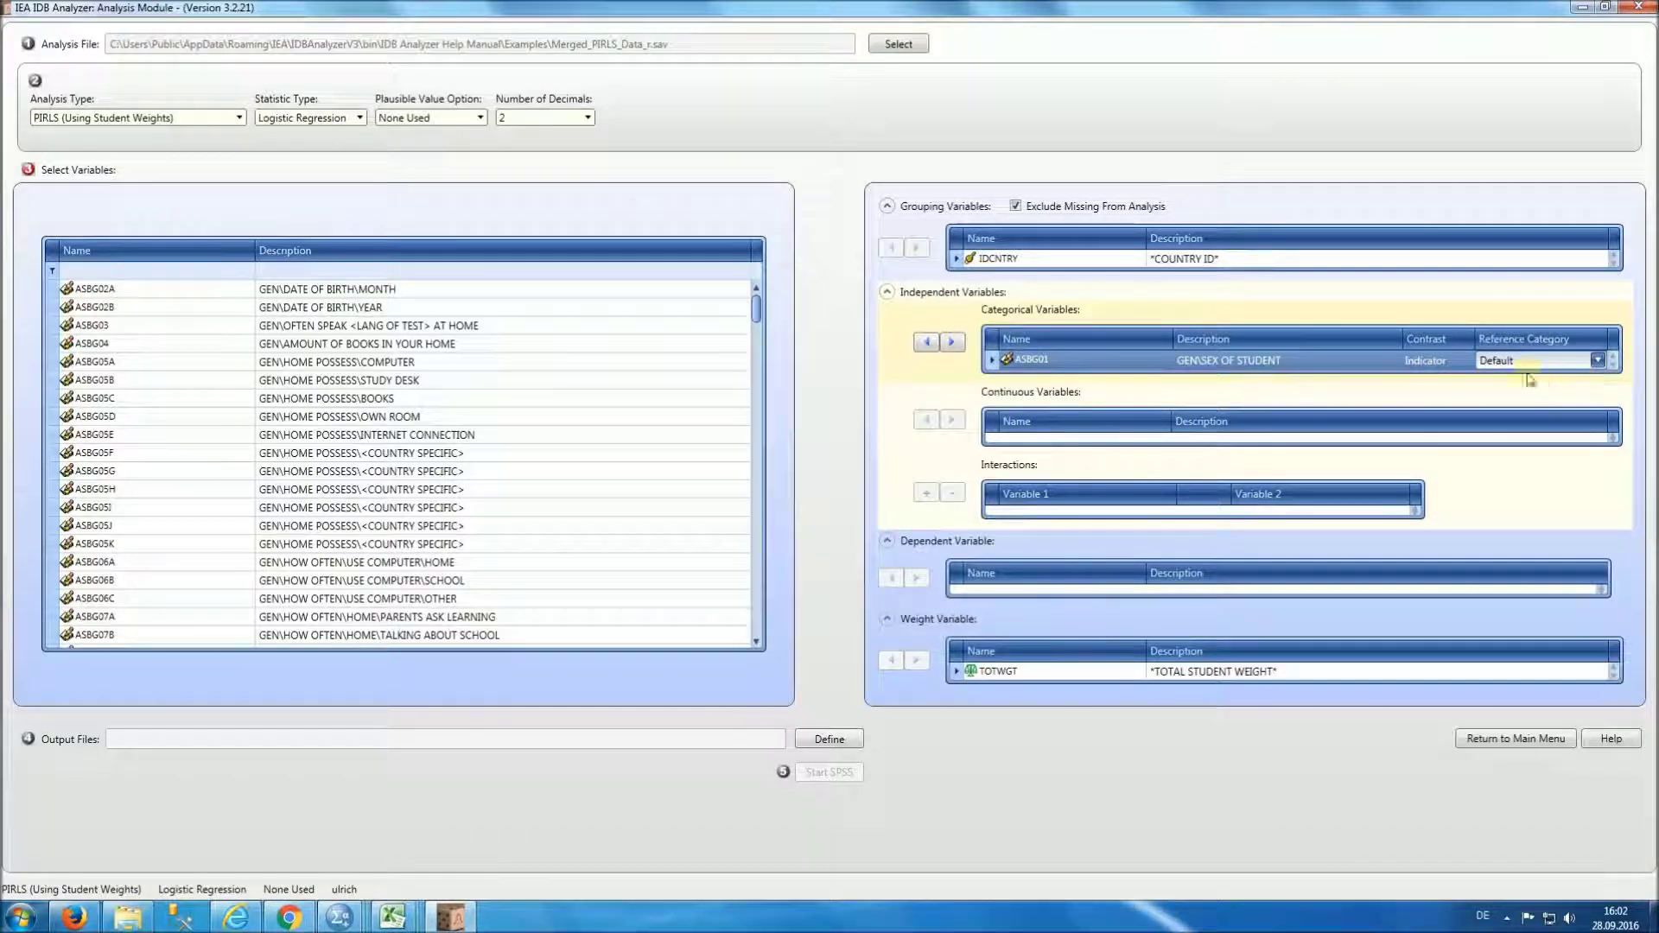
{"action": "left_click", "coordinate": [1514, 402]}
Find ASBGSBS and ASBGERL by name and add both as continuous independent variables.
{"action": "left_click", "coordinate": [975, 408]}
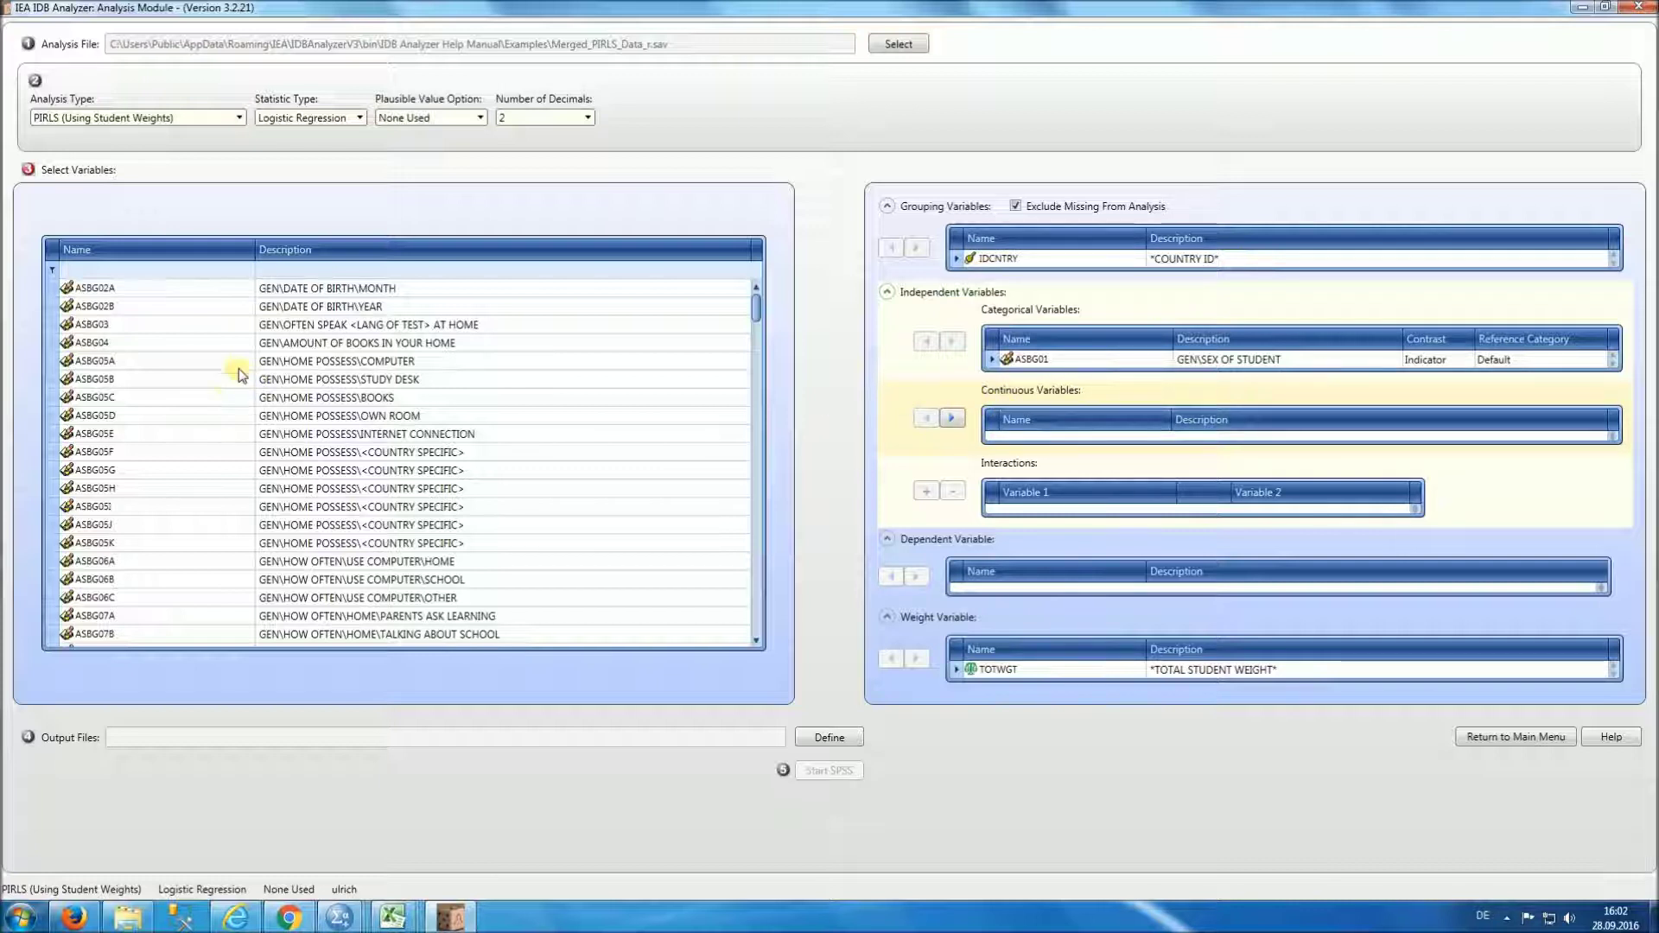
{"action": "left_click", "coordinate": [157, 272]}
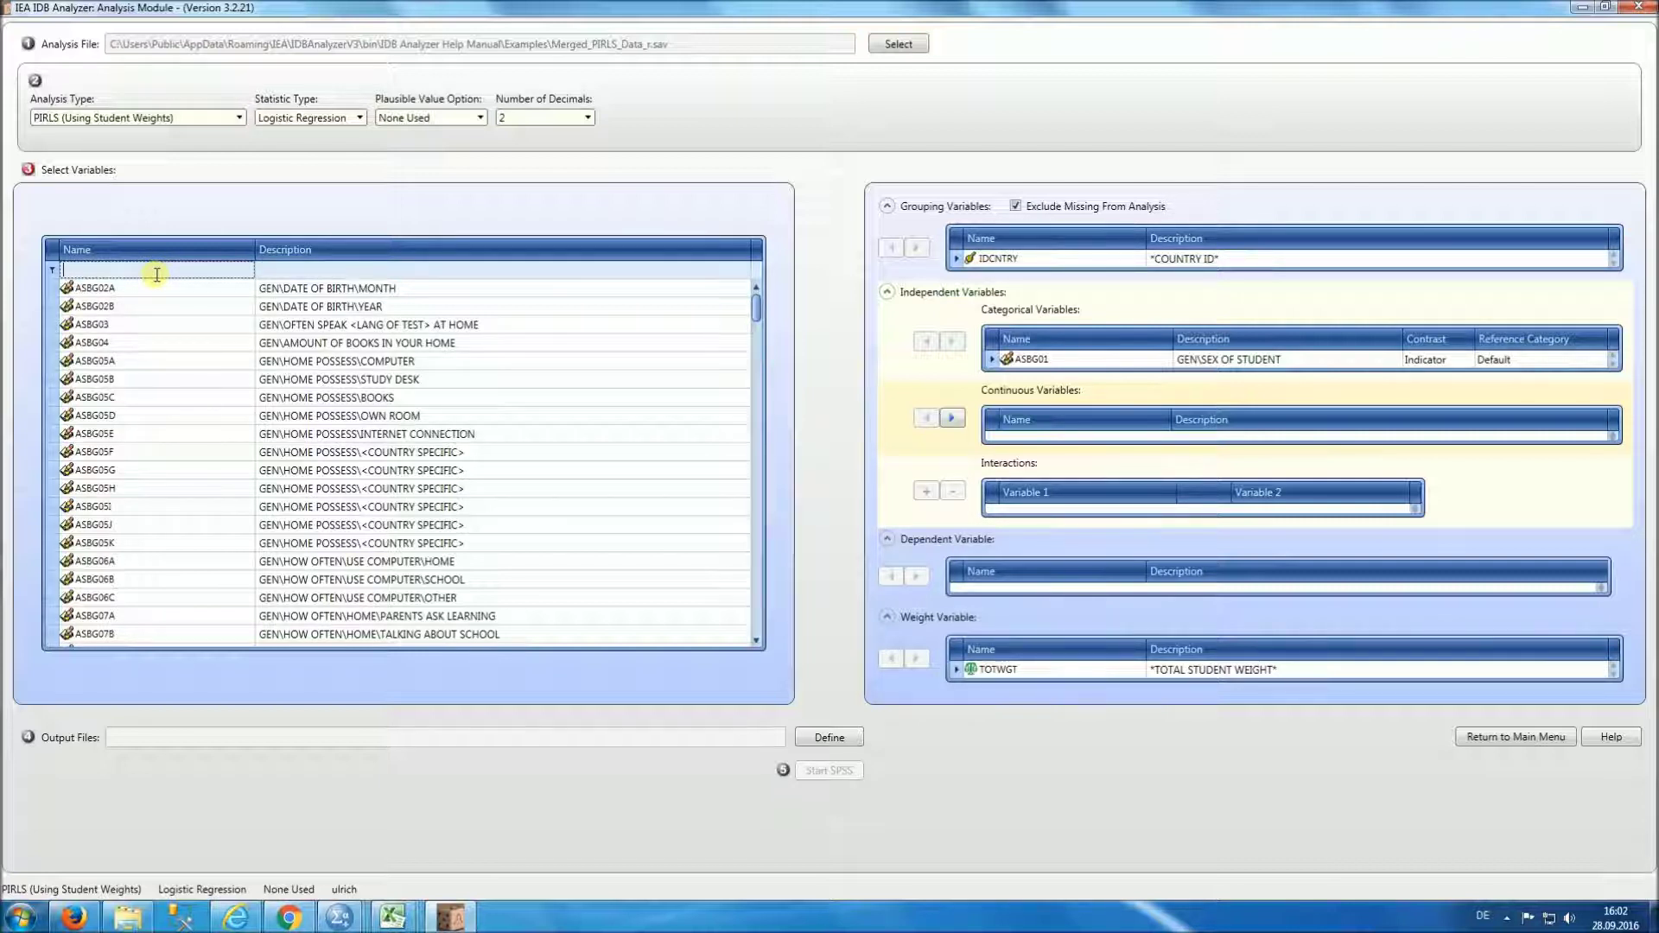
{"action": "type", "text": "asbgsb"}
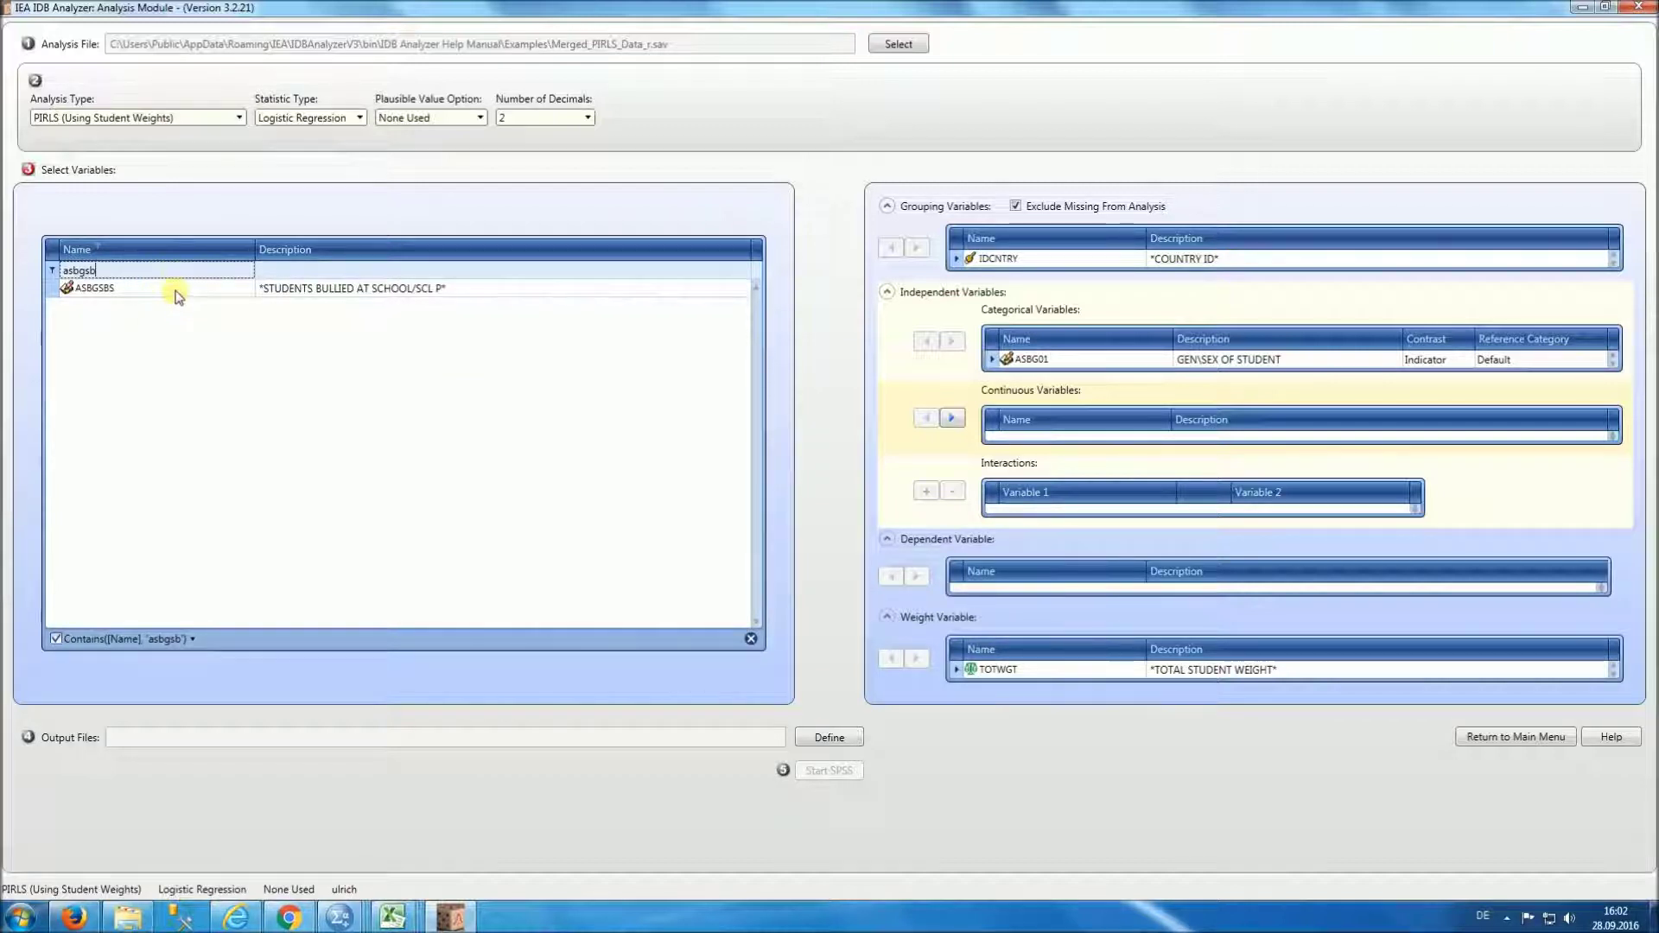
{"action": "double_click", "coordinate": [179, 296]}
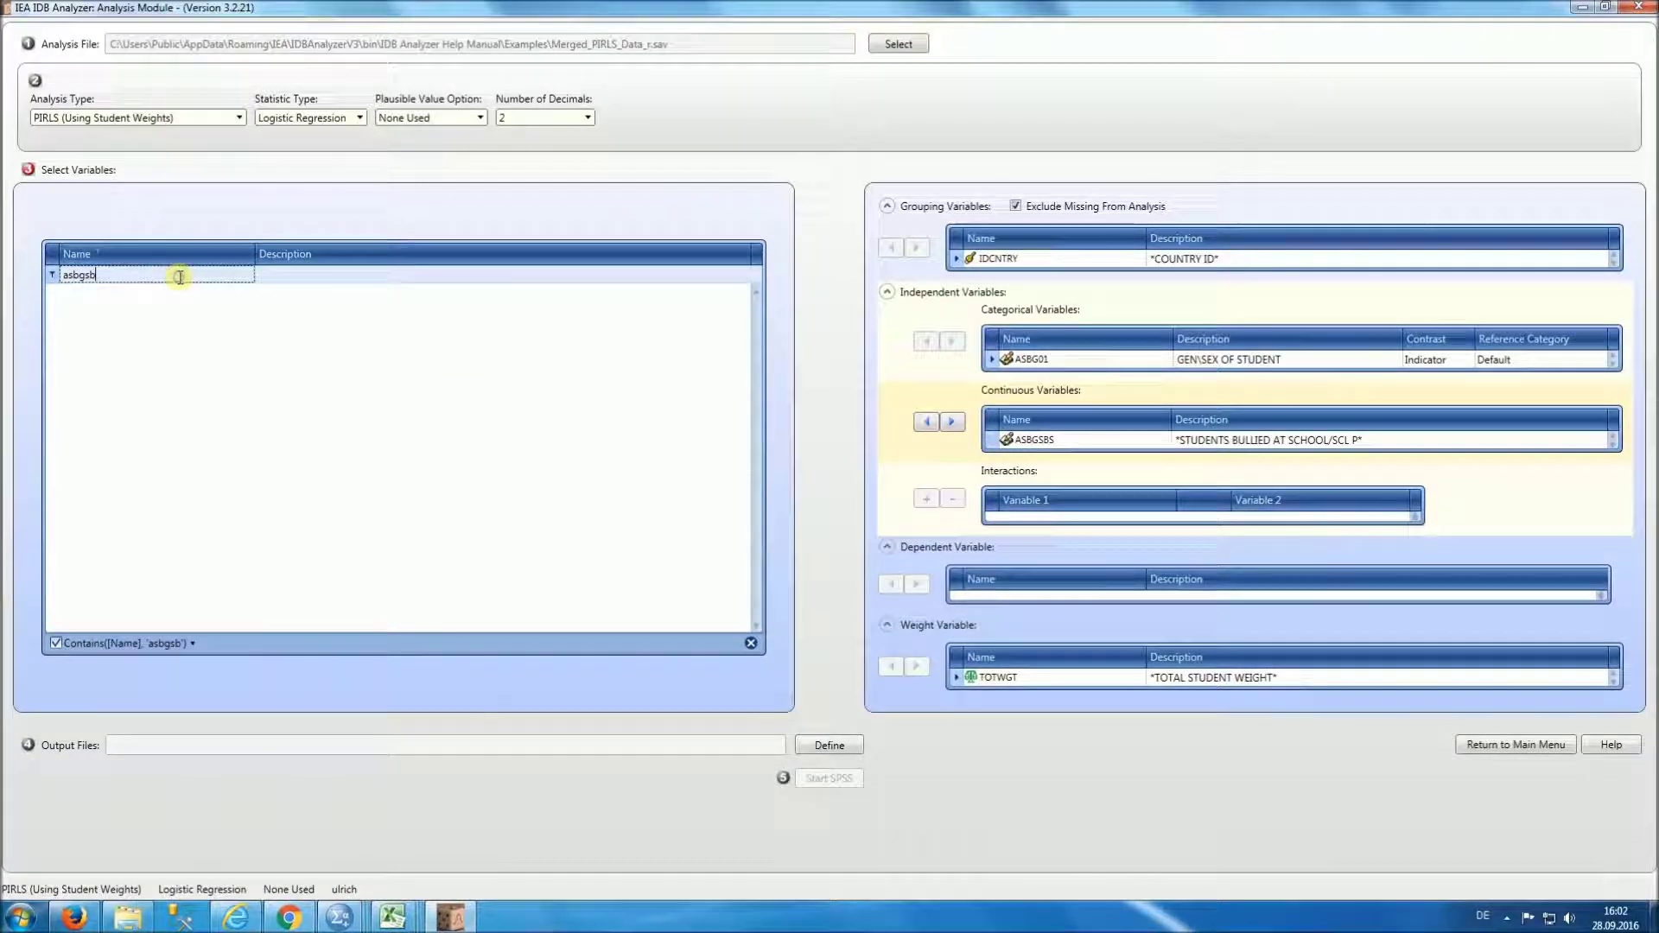
{"action": "key", "text": "BackSpace"}
{"action": "key", "text": "BackSpace"}
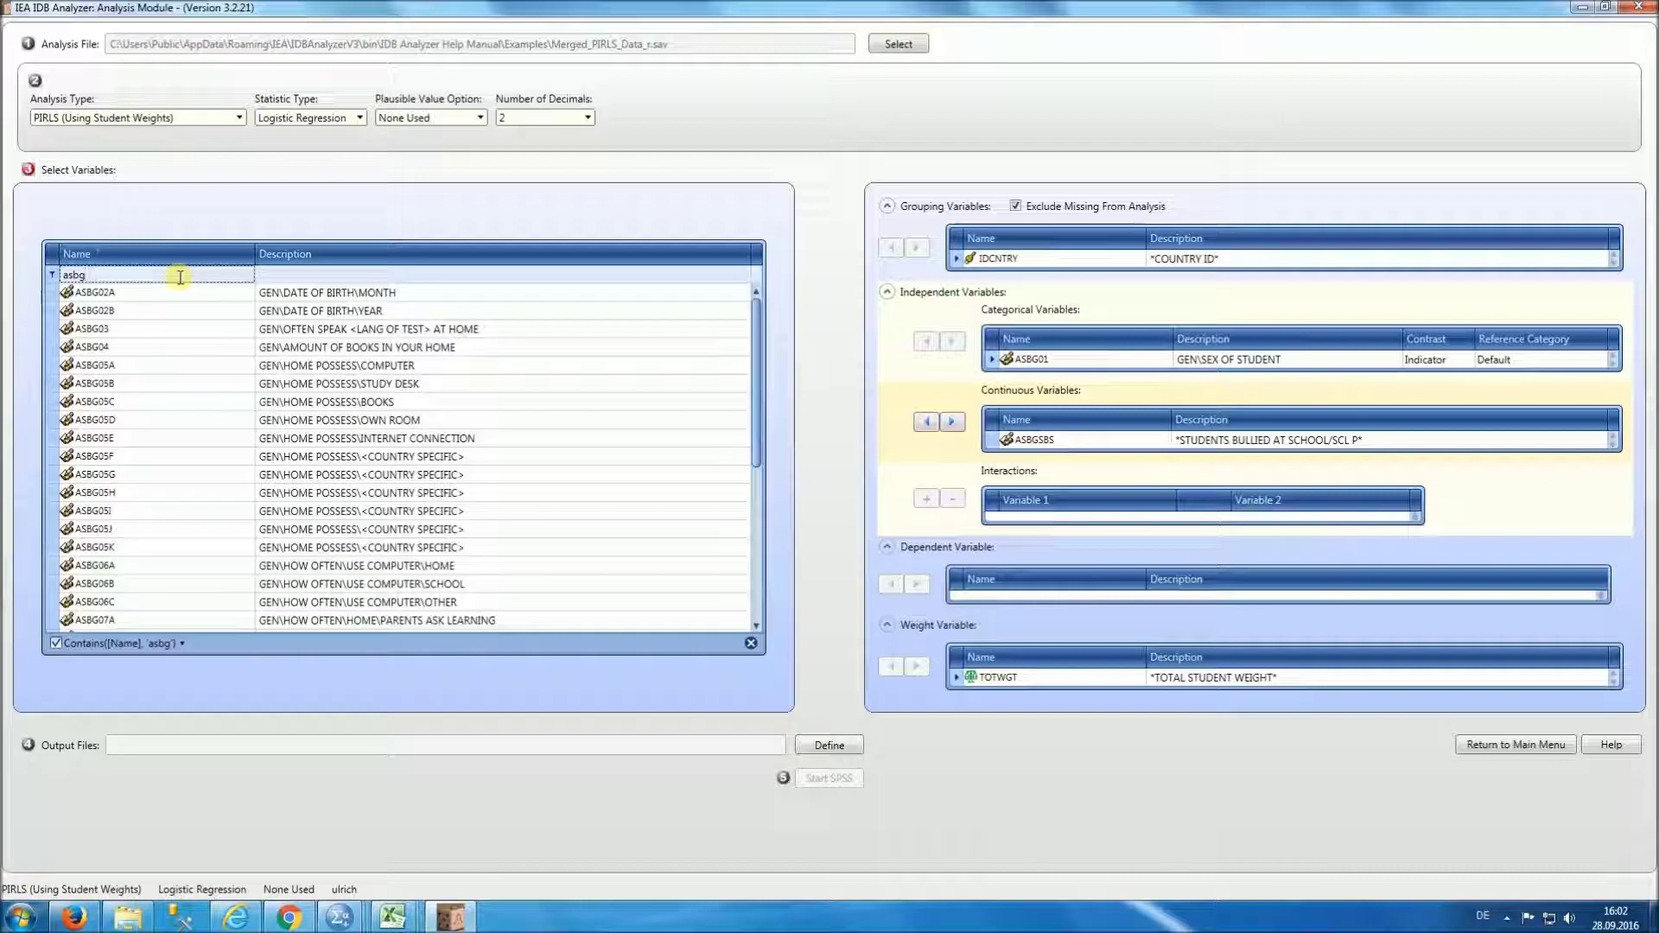
{"action": "type", "text": "e"}
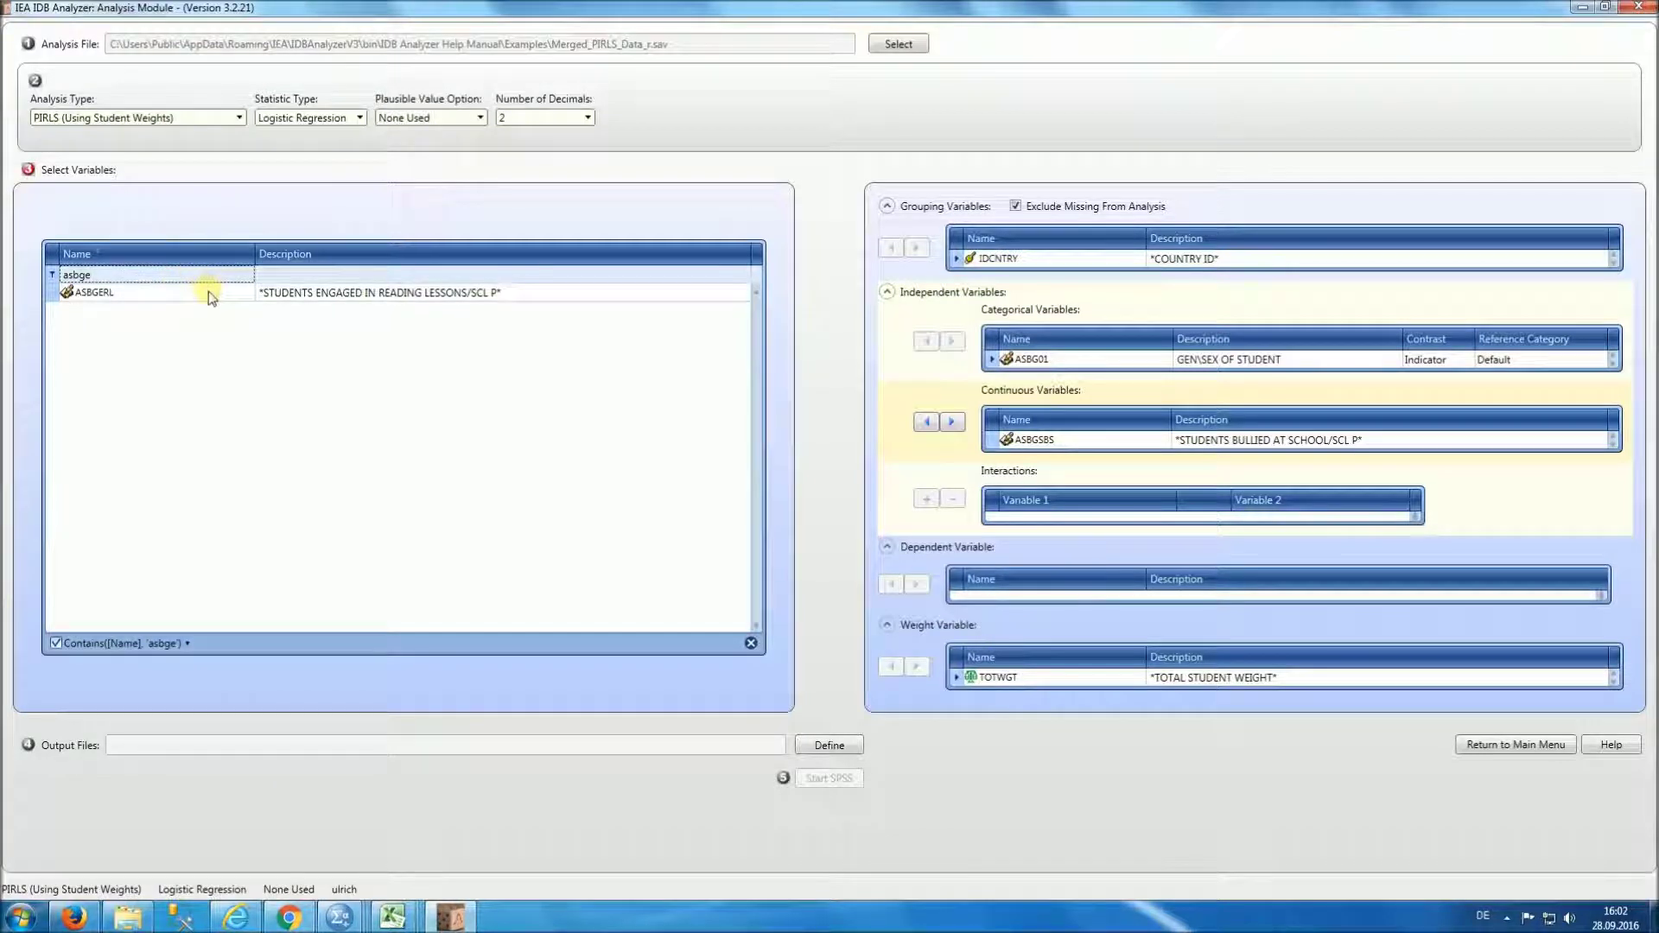
{"action": "double_click", "coordinate": [209, 292]}
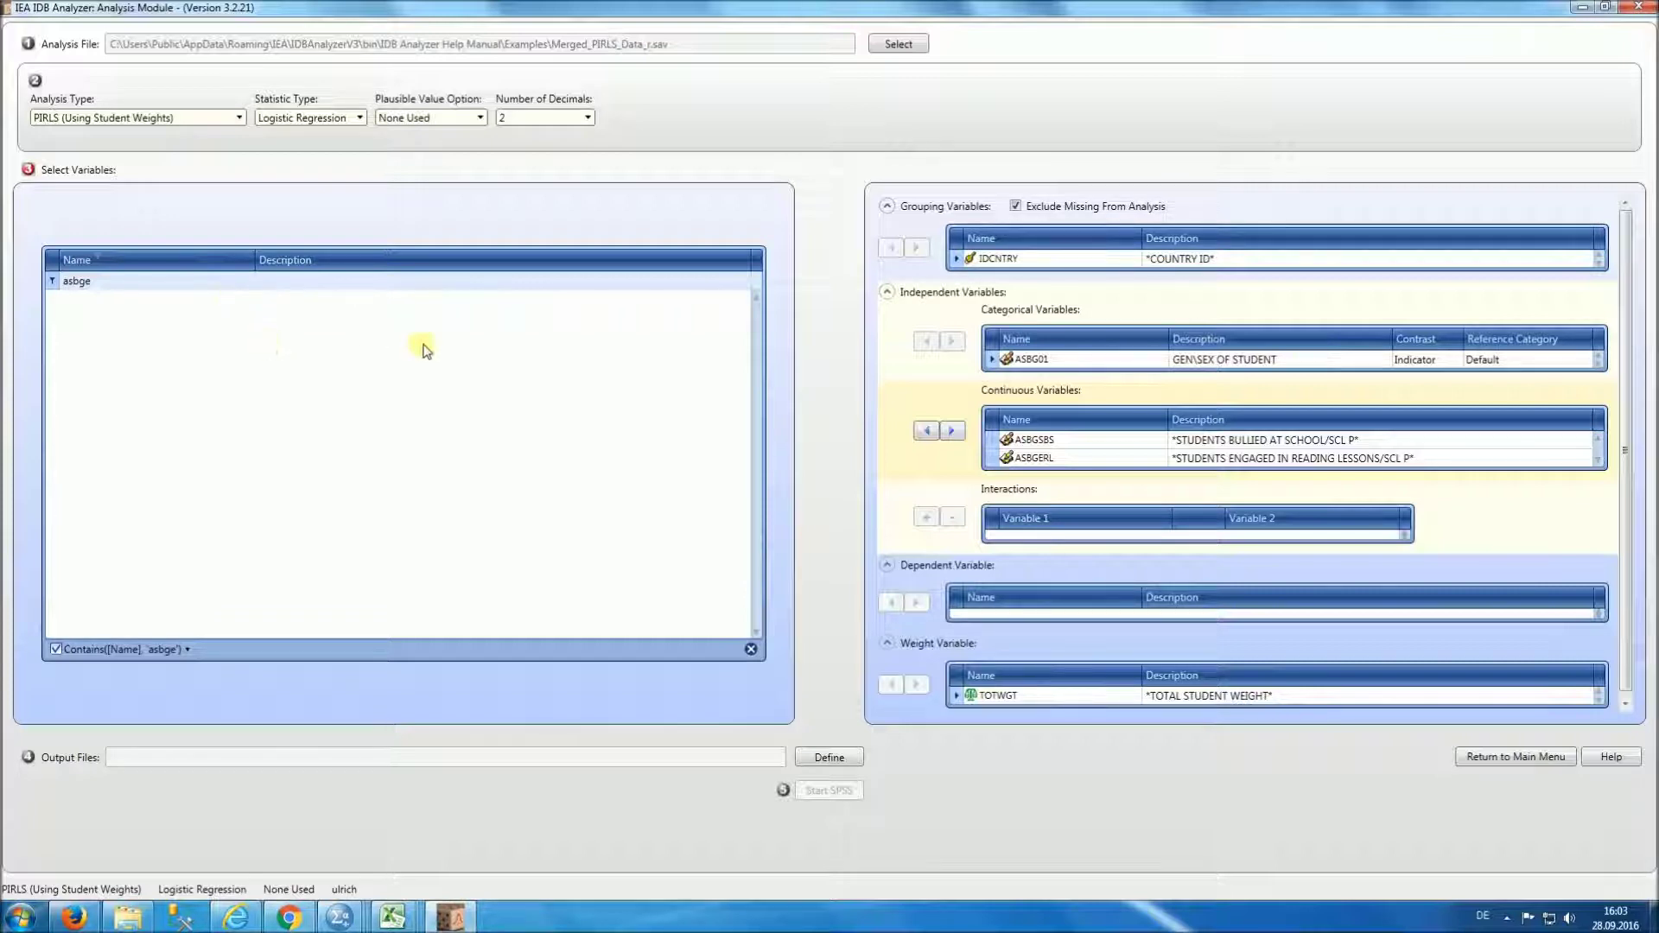
Add an interaction term of ASBGSBS by ASBG01 to the independent variables.
{"action": "left_click", "coordinate": [970, 506]}
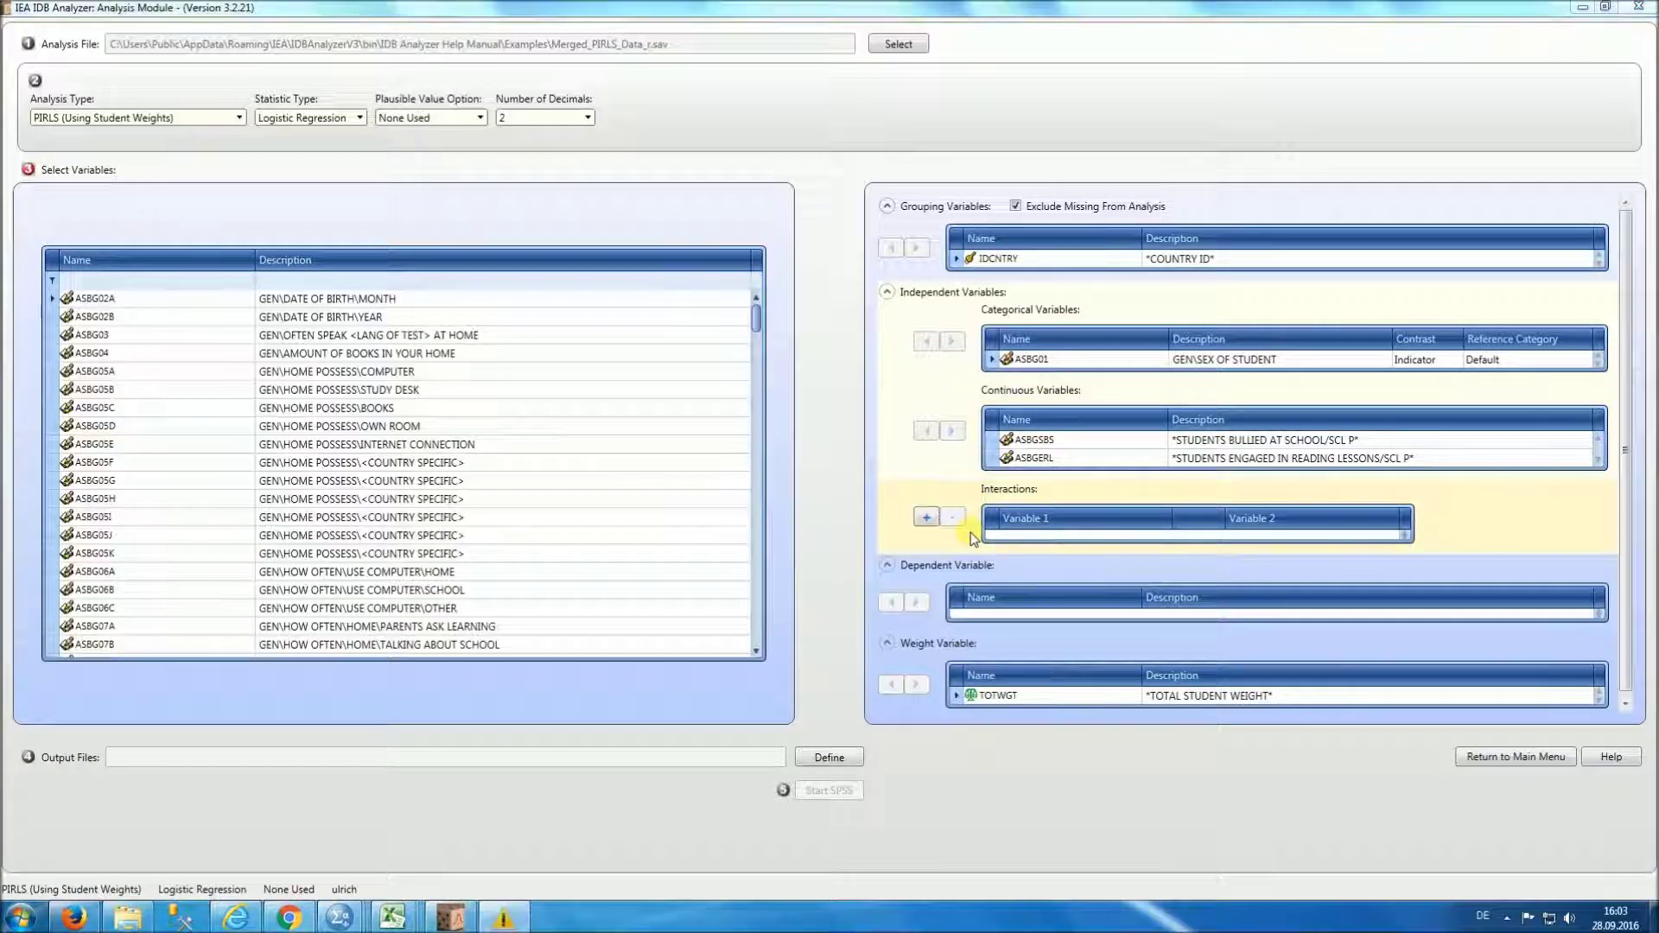
{"action": "left_click", "coordinate": [928, 517]}
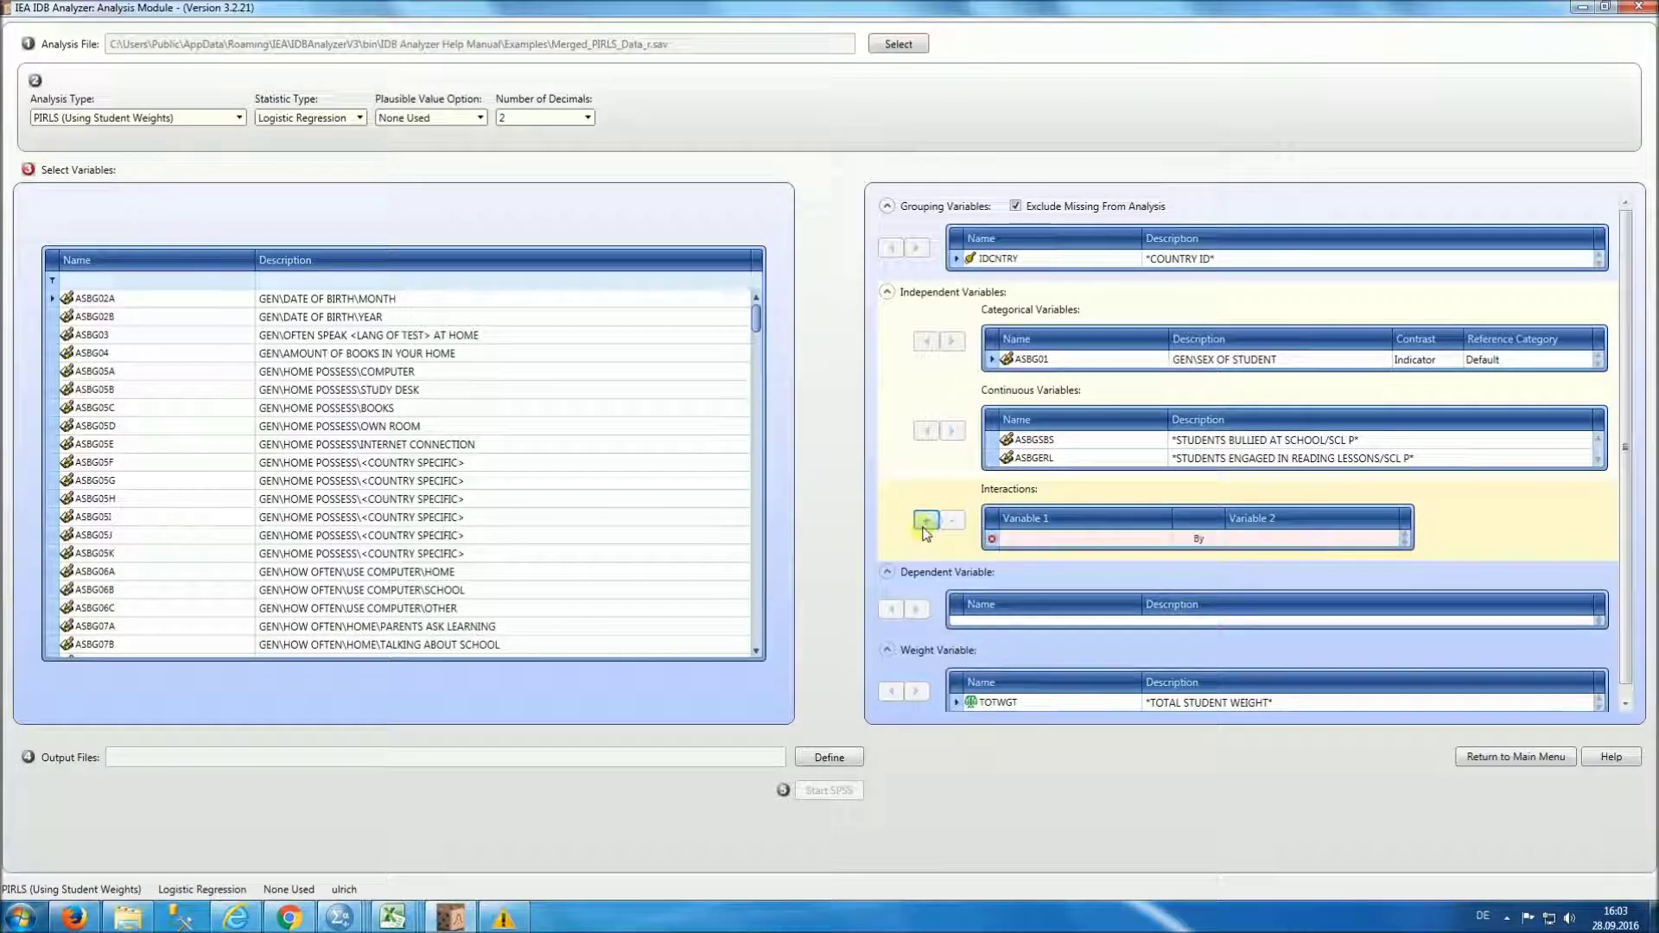
{"action": "left_click", "coordinate": [1168, 540]}
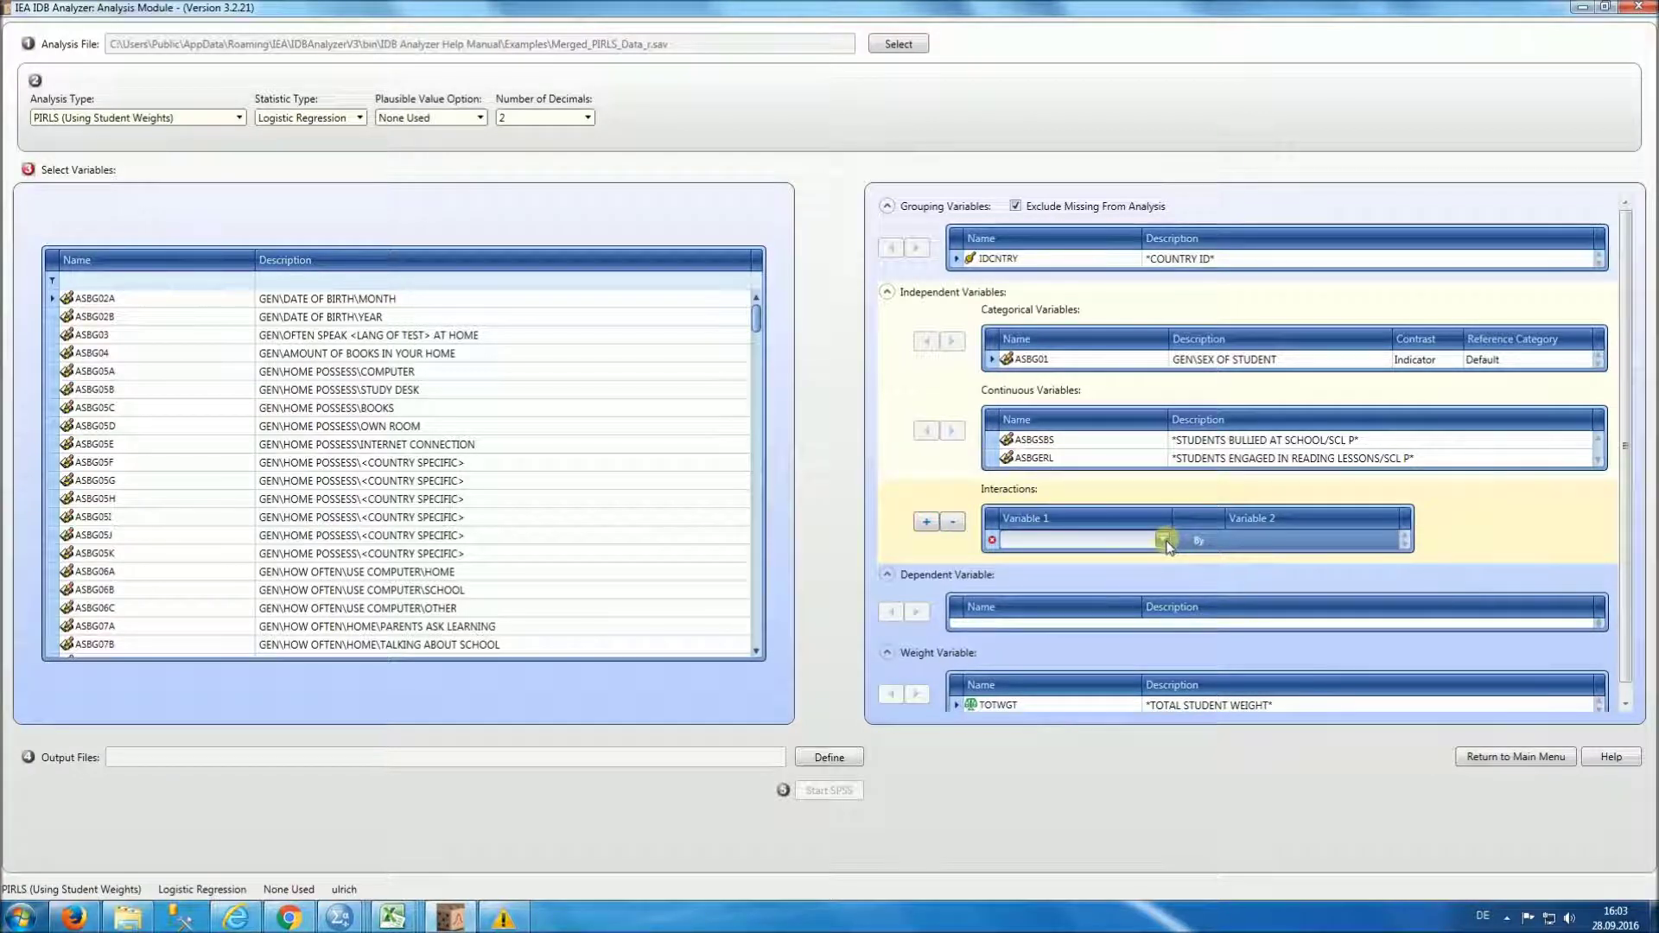
{"action": "left_click", "coordinate": [1164, 539]}
{"action": "left_click", "coordinate": [1087, 605]}
{"action": "left_click", "coordinate": [1355, 541]}
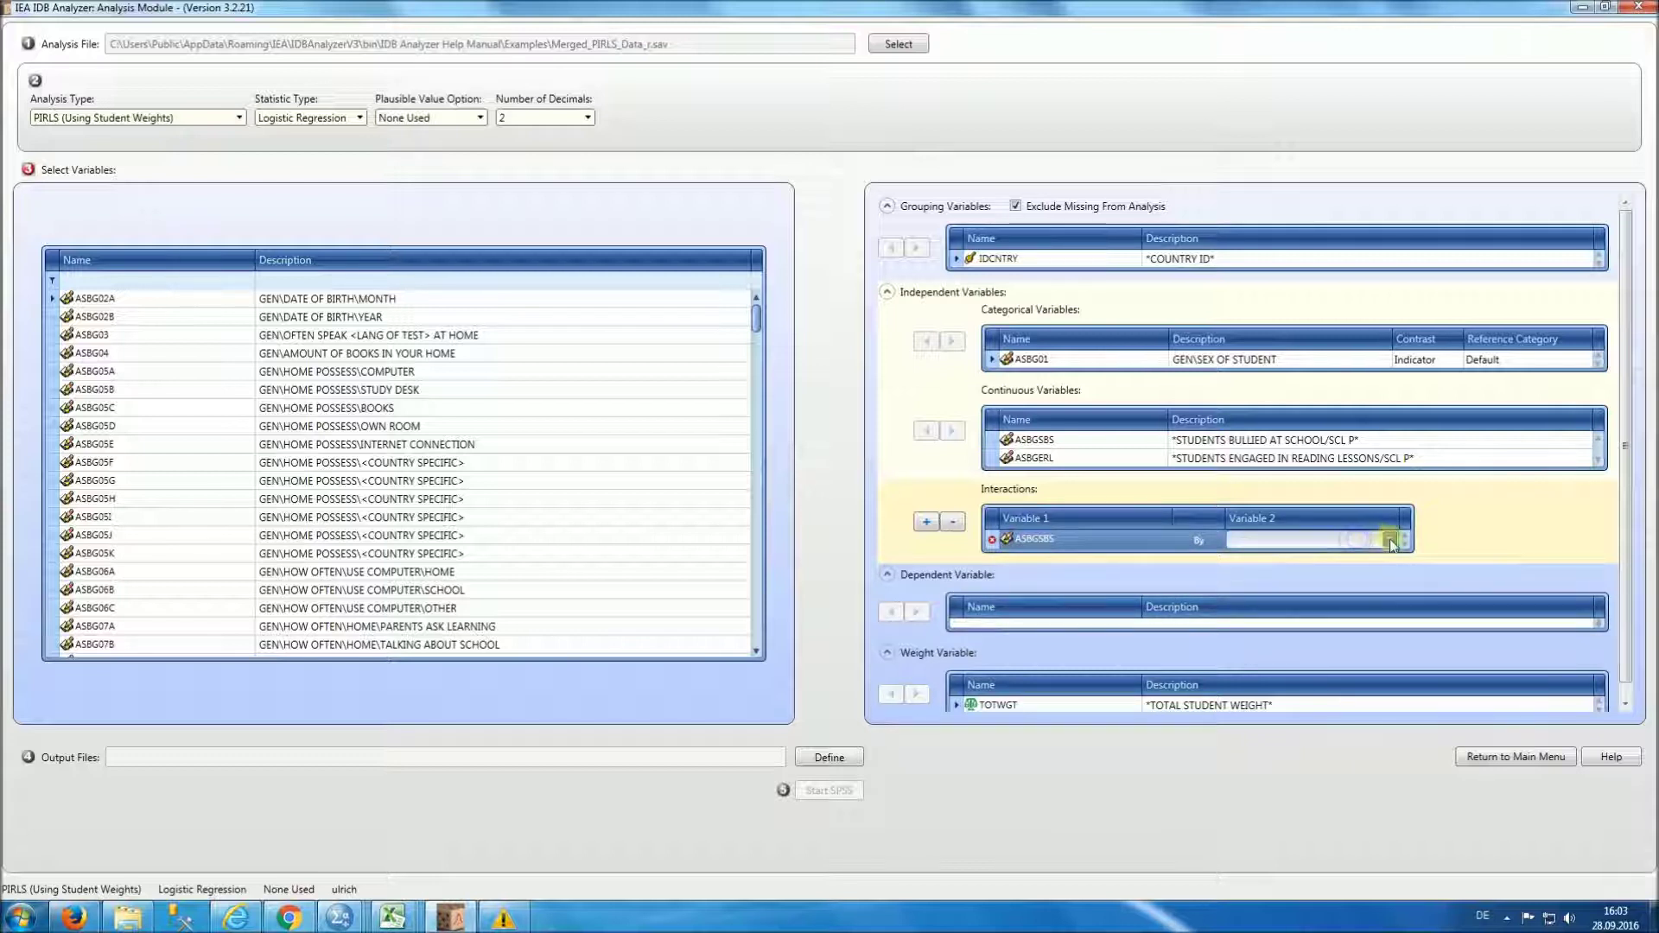
{"action": "left_click", "coordinate": [1384, 539]}
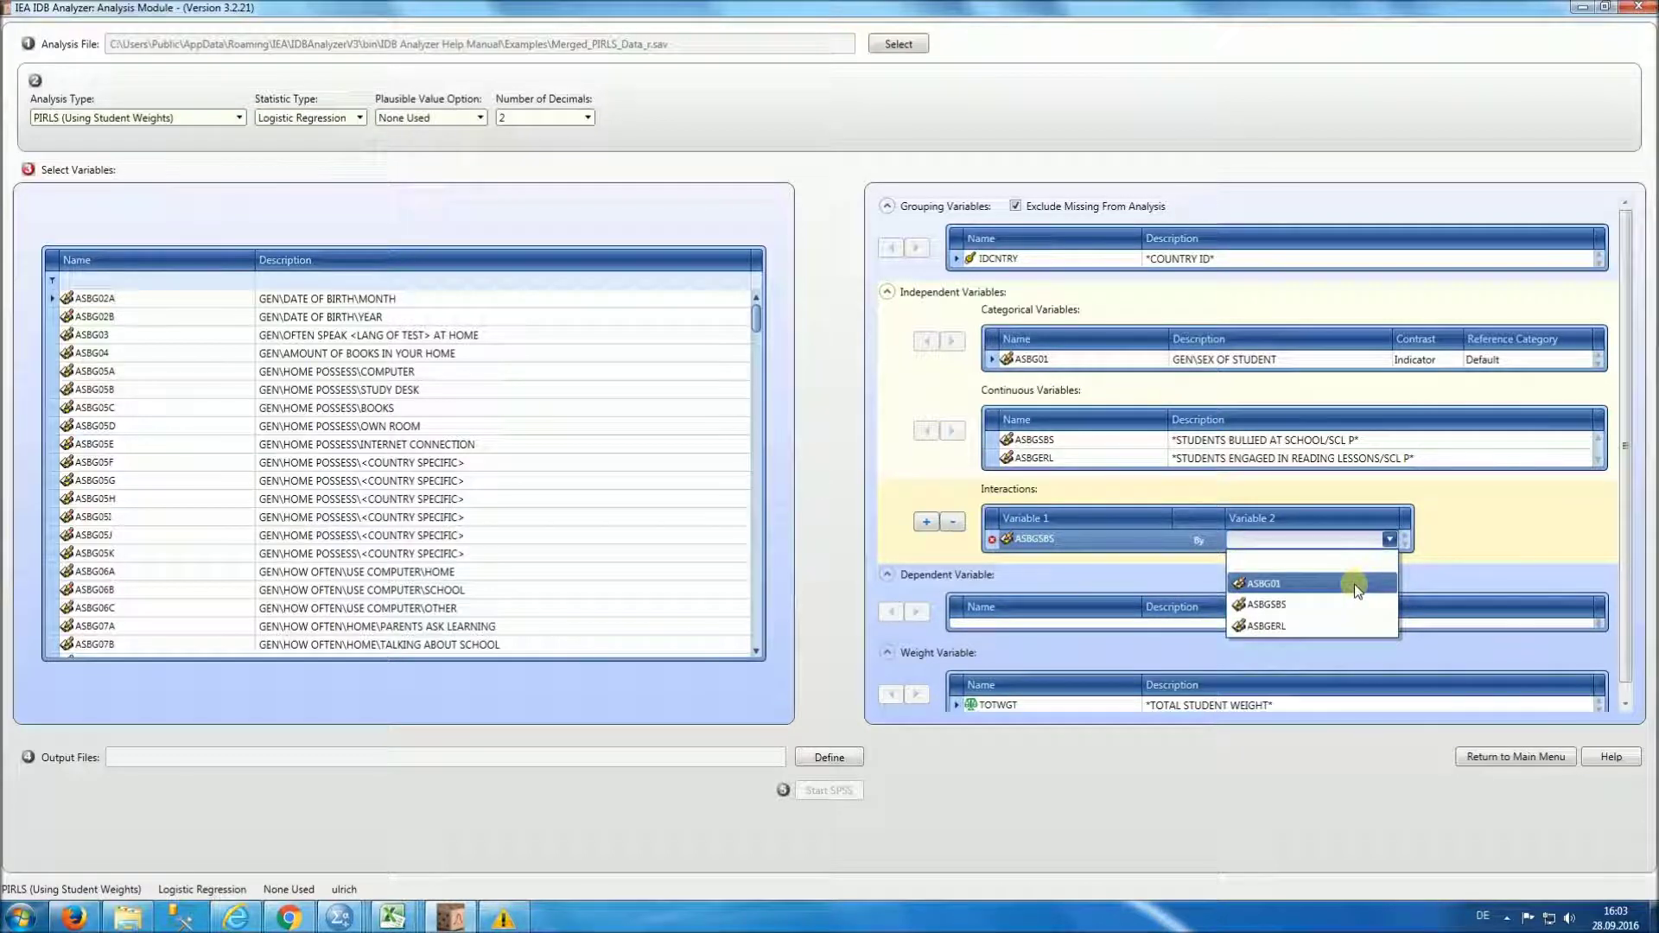
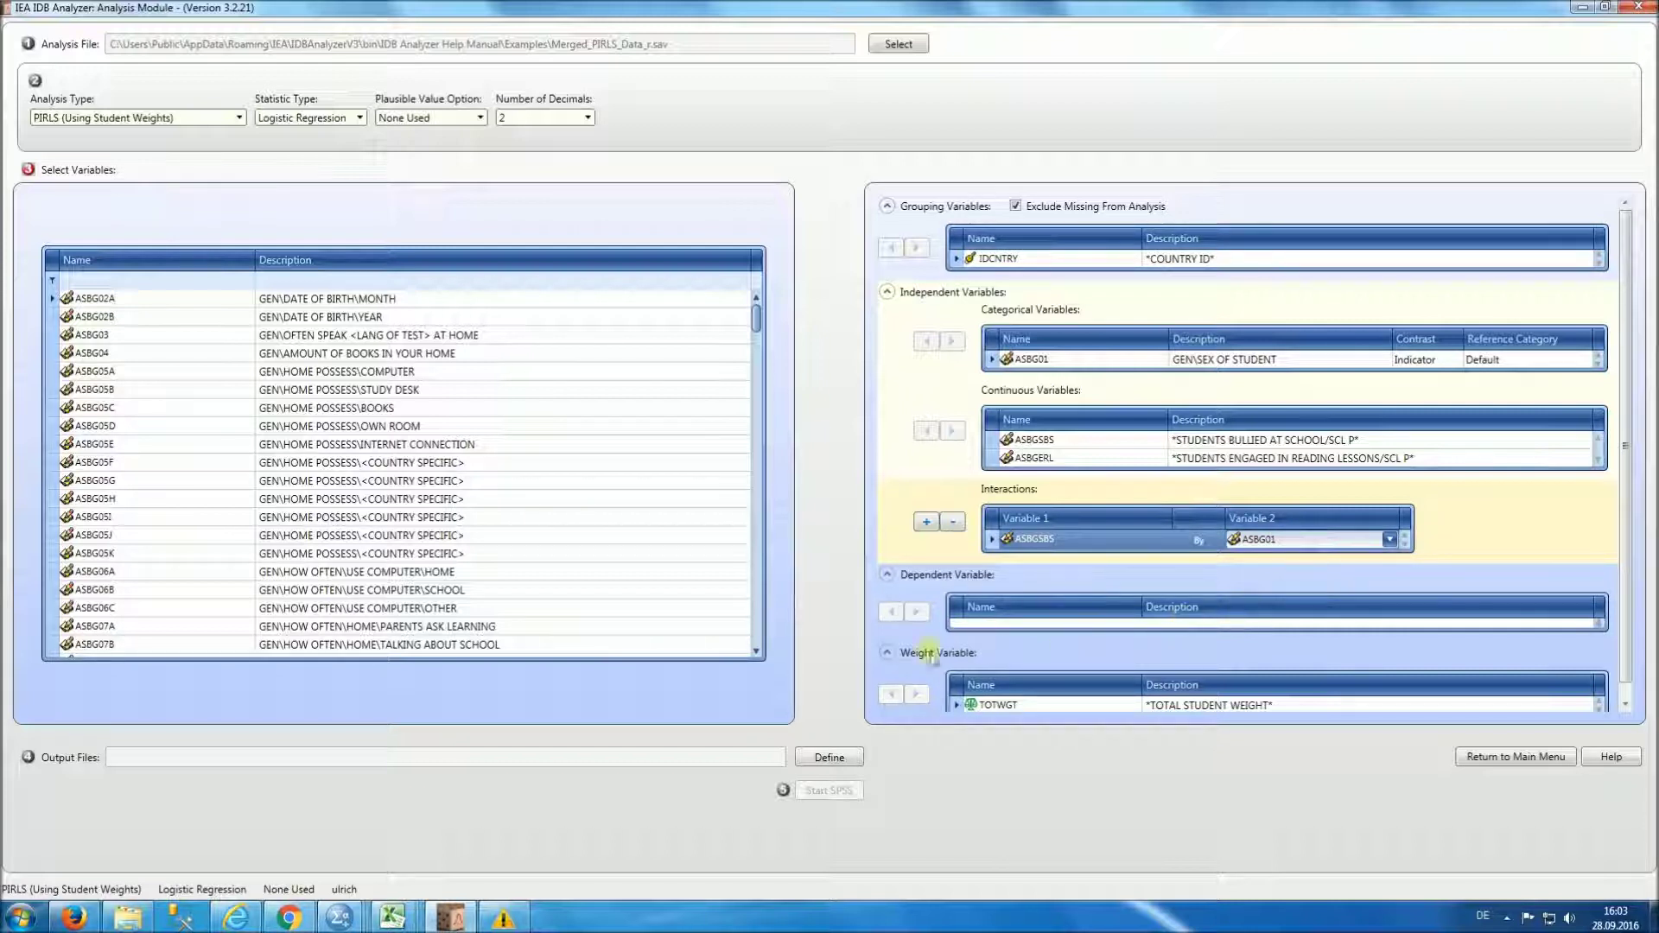
Filter the variable names for asbg08 and add ASBG08A_r as the dependent variable.
{"action": "left_click", "coordinate": [934, 592]}
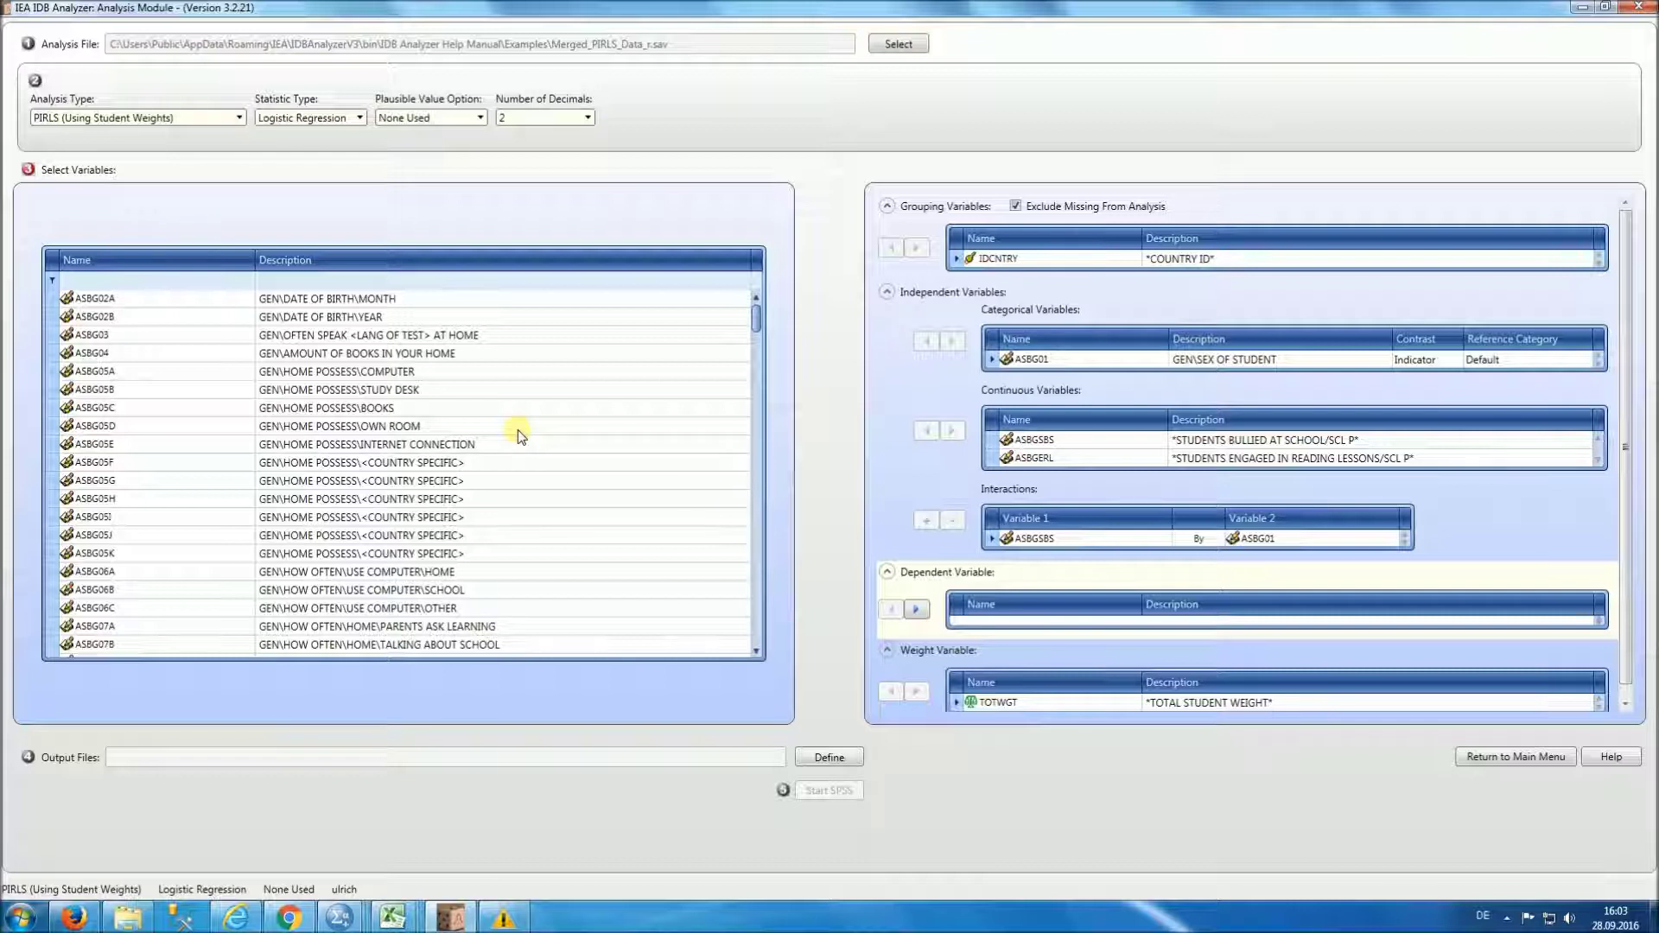
{"action": "left_click", "coordinate": [188, 281]}
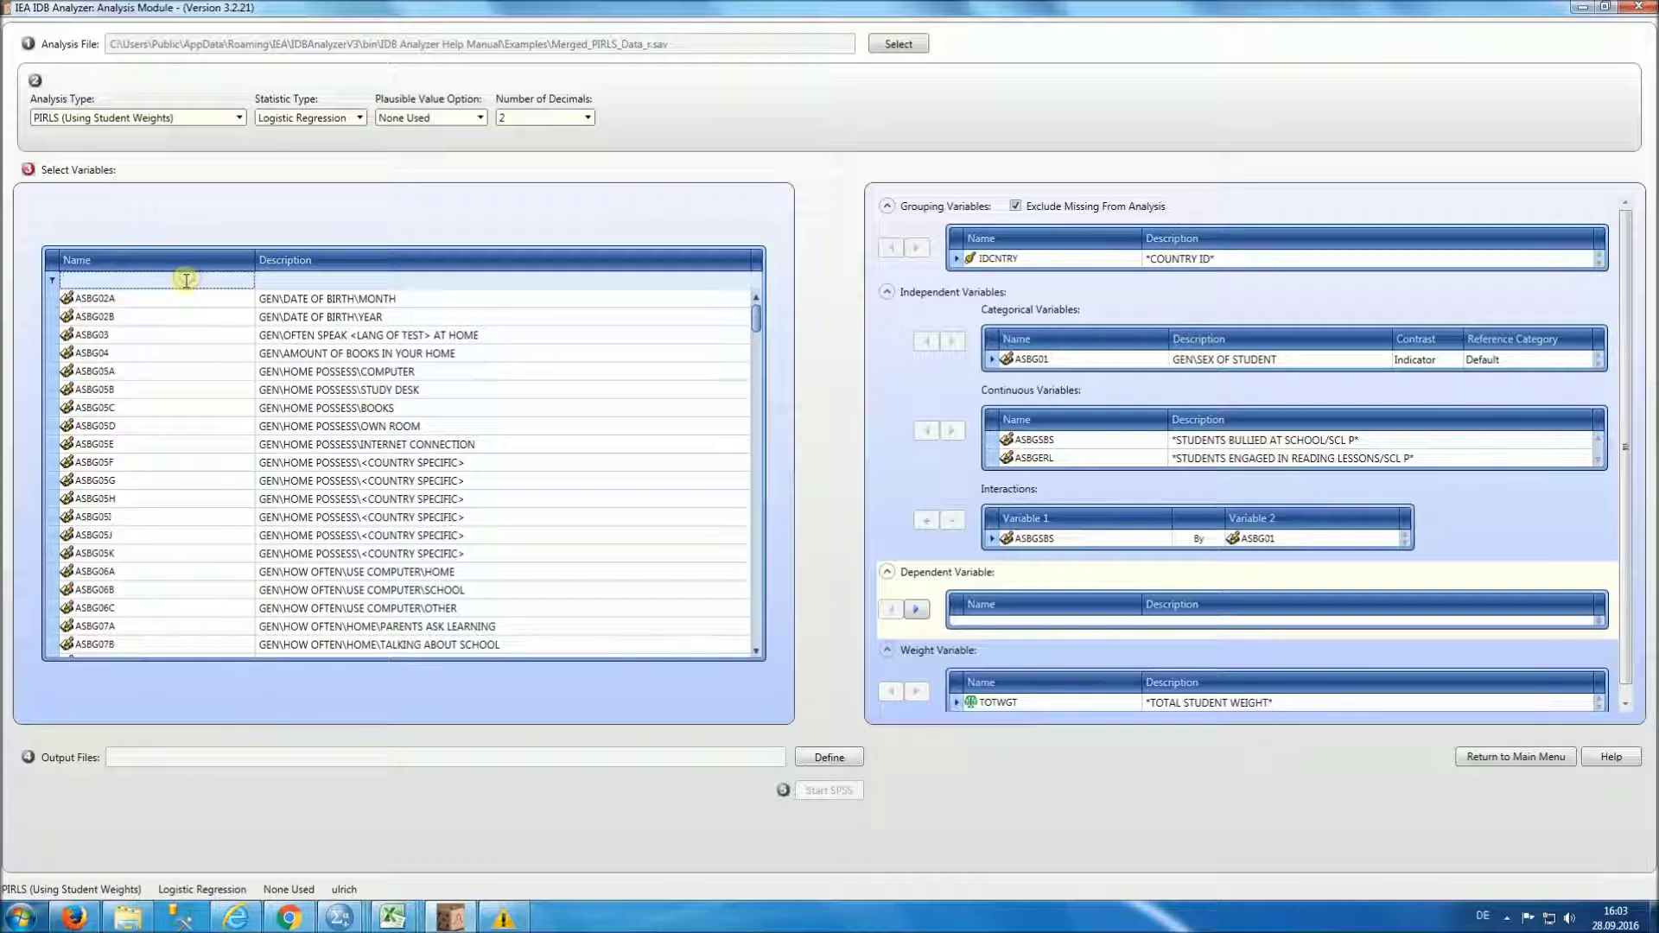
{"action": "type", "text": "asbg08"}
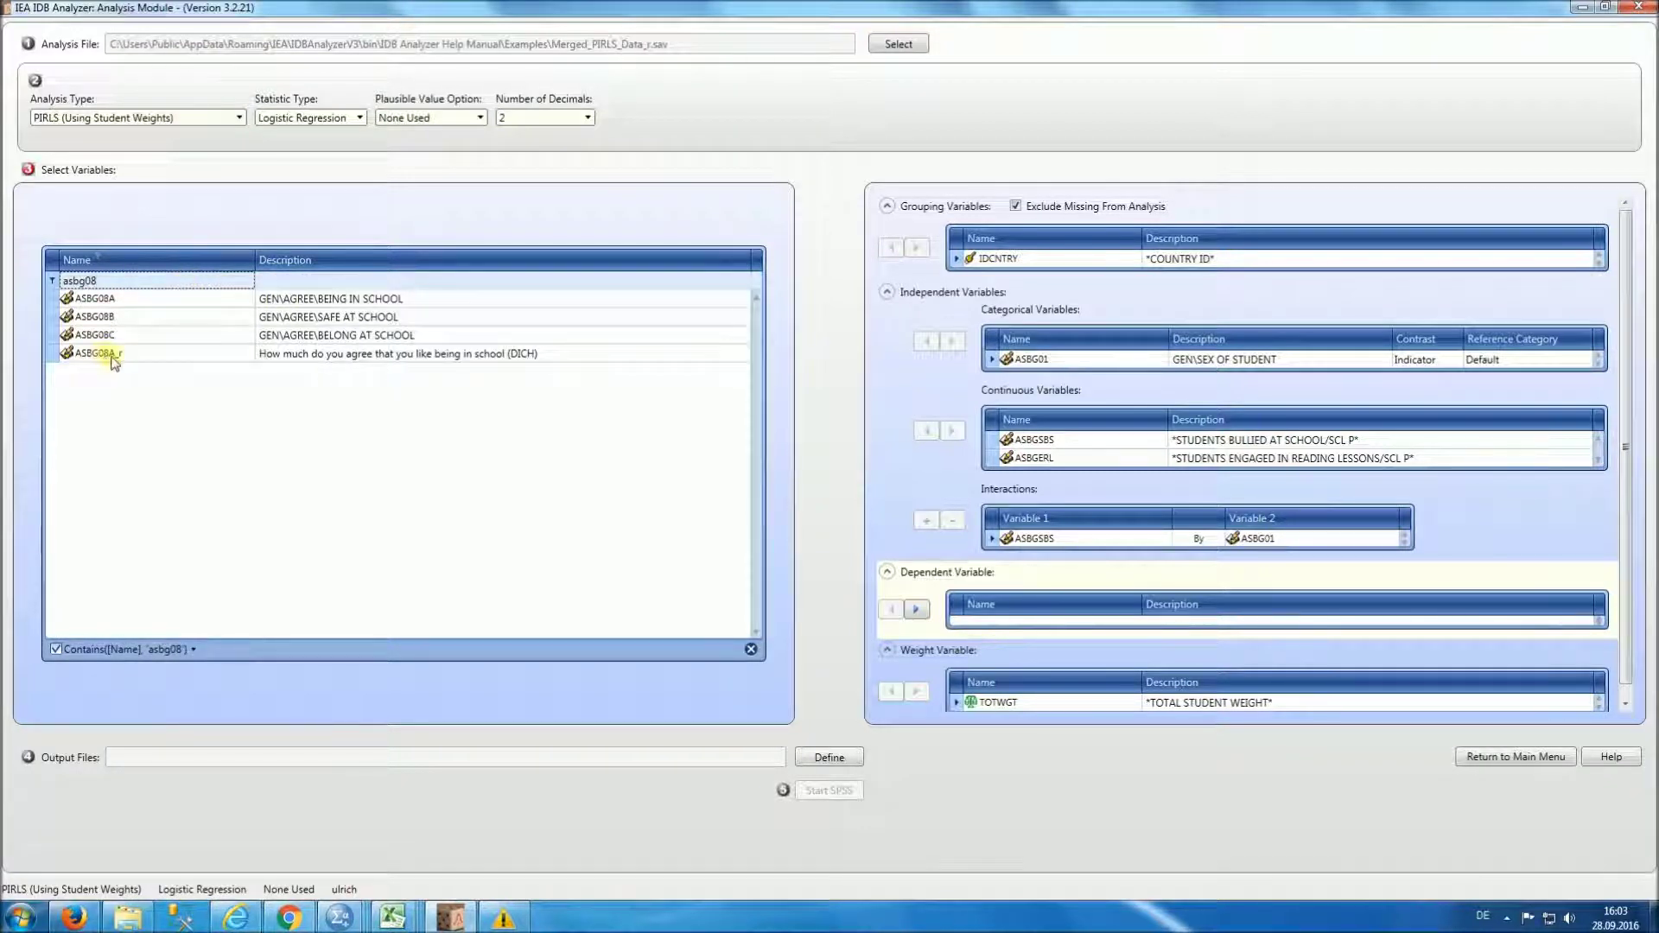
{"action": "left_click", "coordinate": [383, 354]}
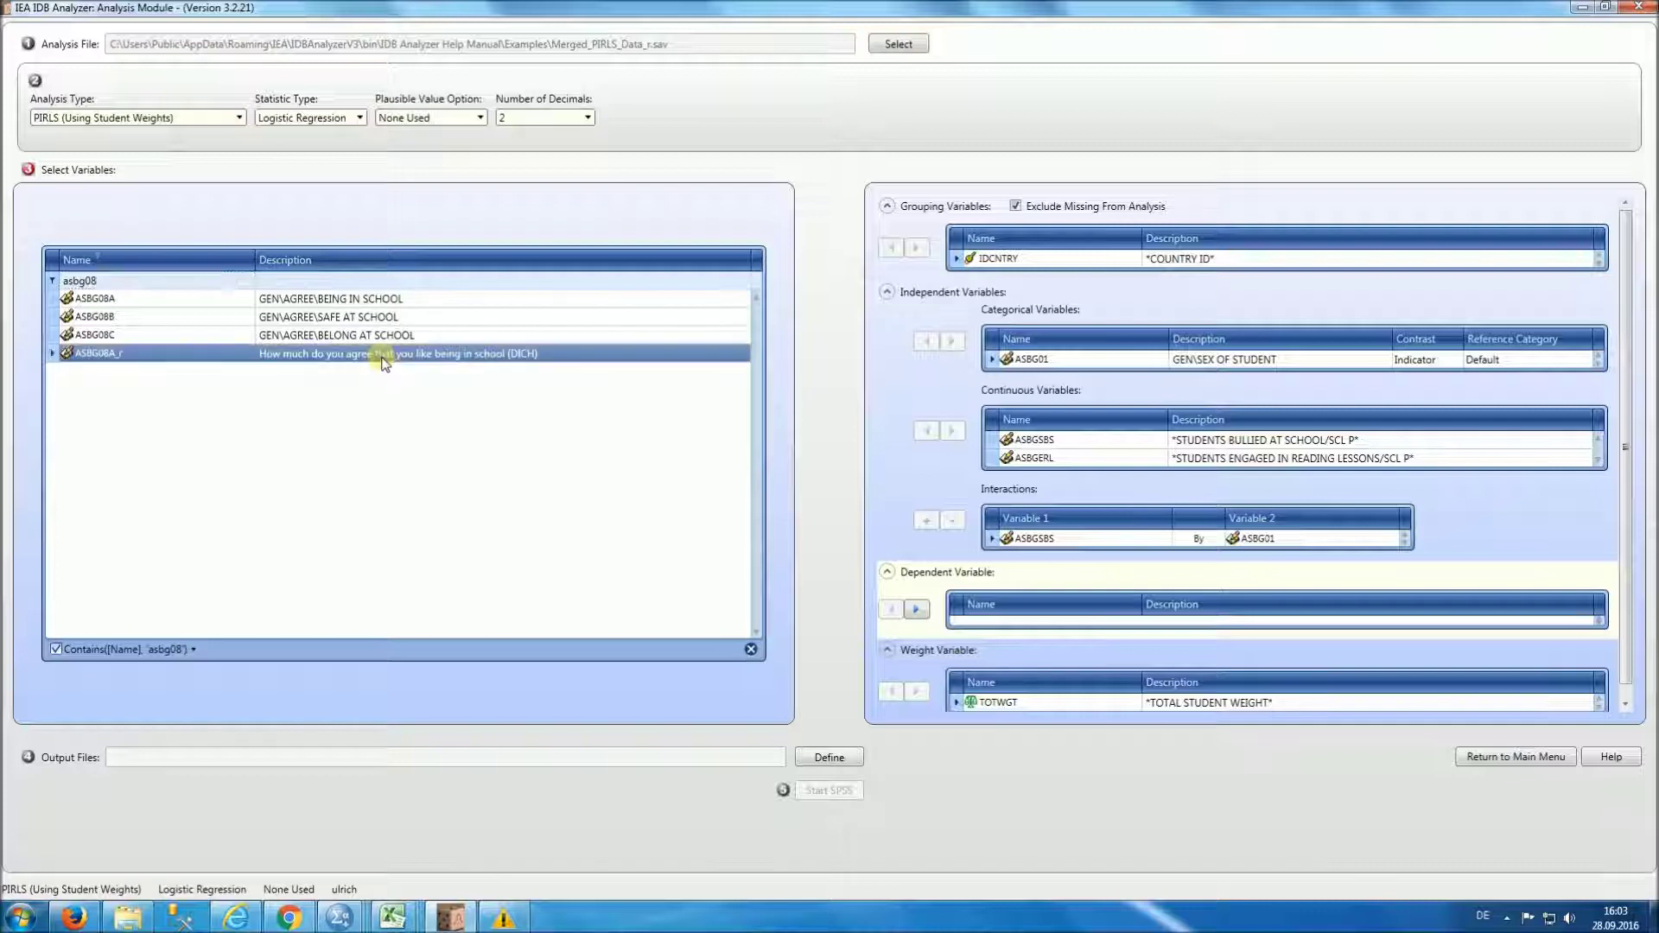
{"action": "left_click", "coordinate": [918, 610]}
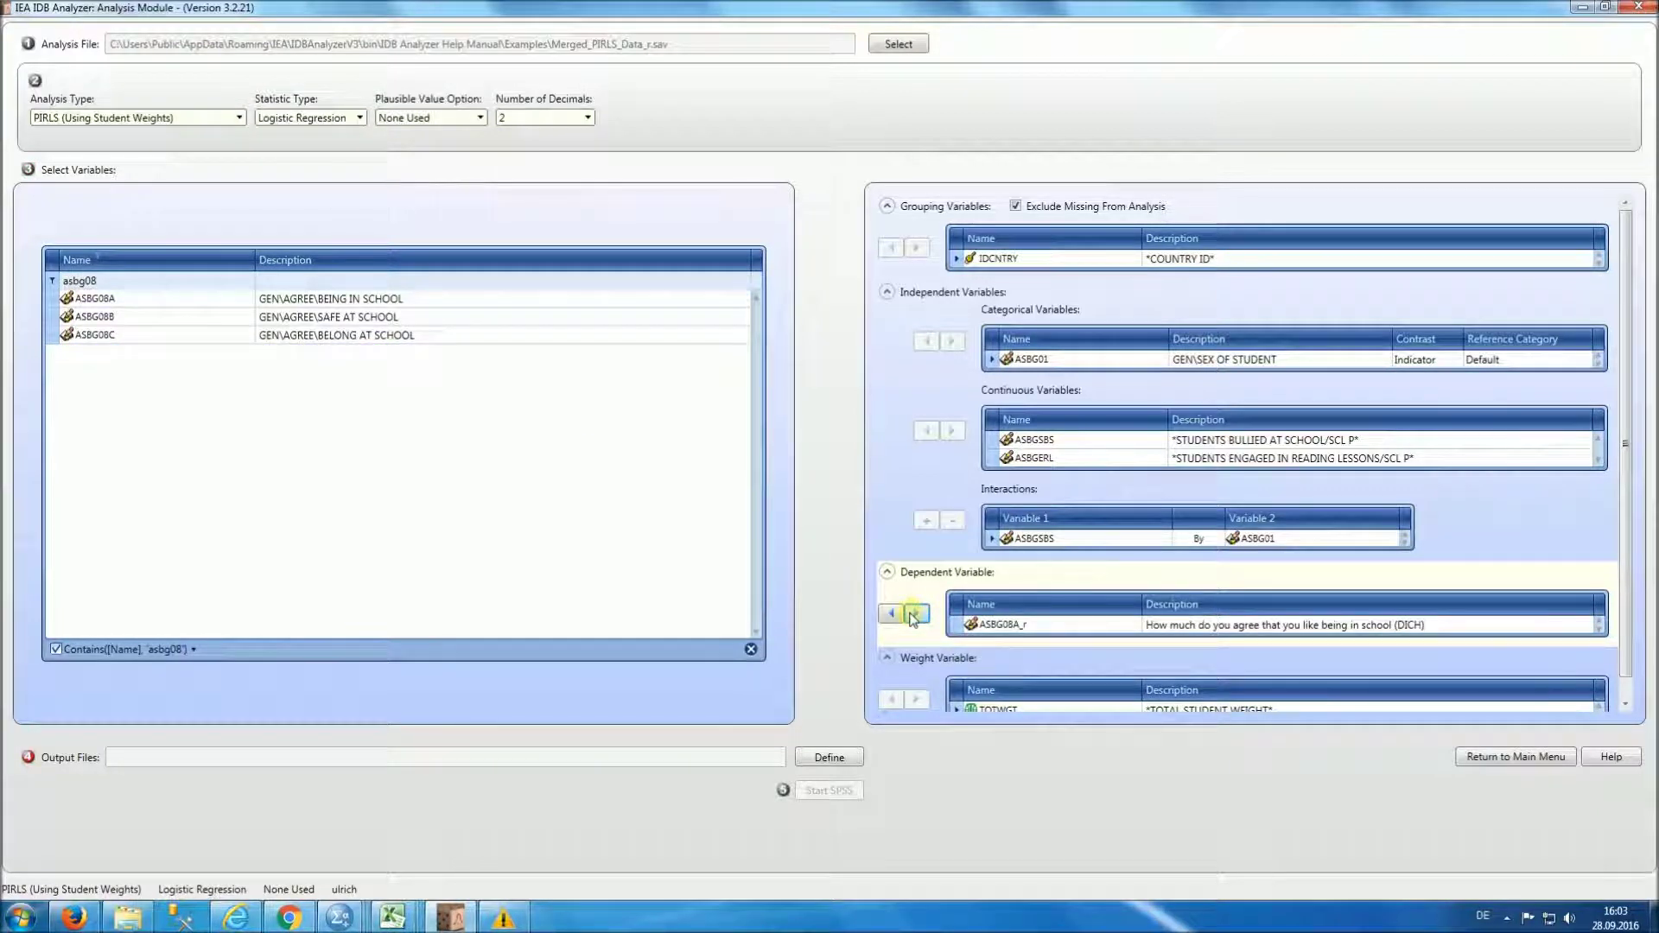
Define the output files with the name LogisticRegressionWithNoPV in the Examples folder.
{"action": "scroll", "coordinate": [1633, 627], "scroll_direction": "down", "scroll_amount": 1}
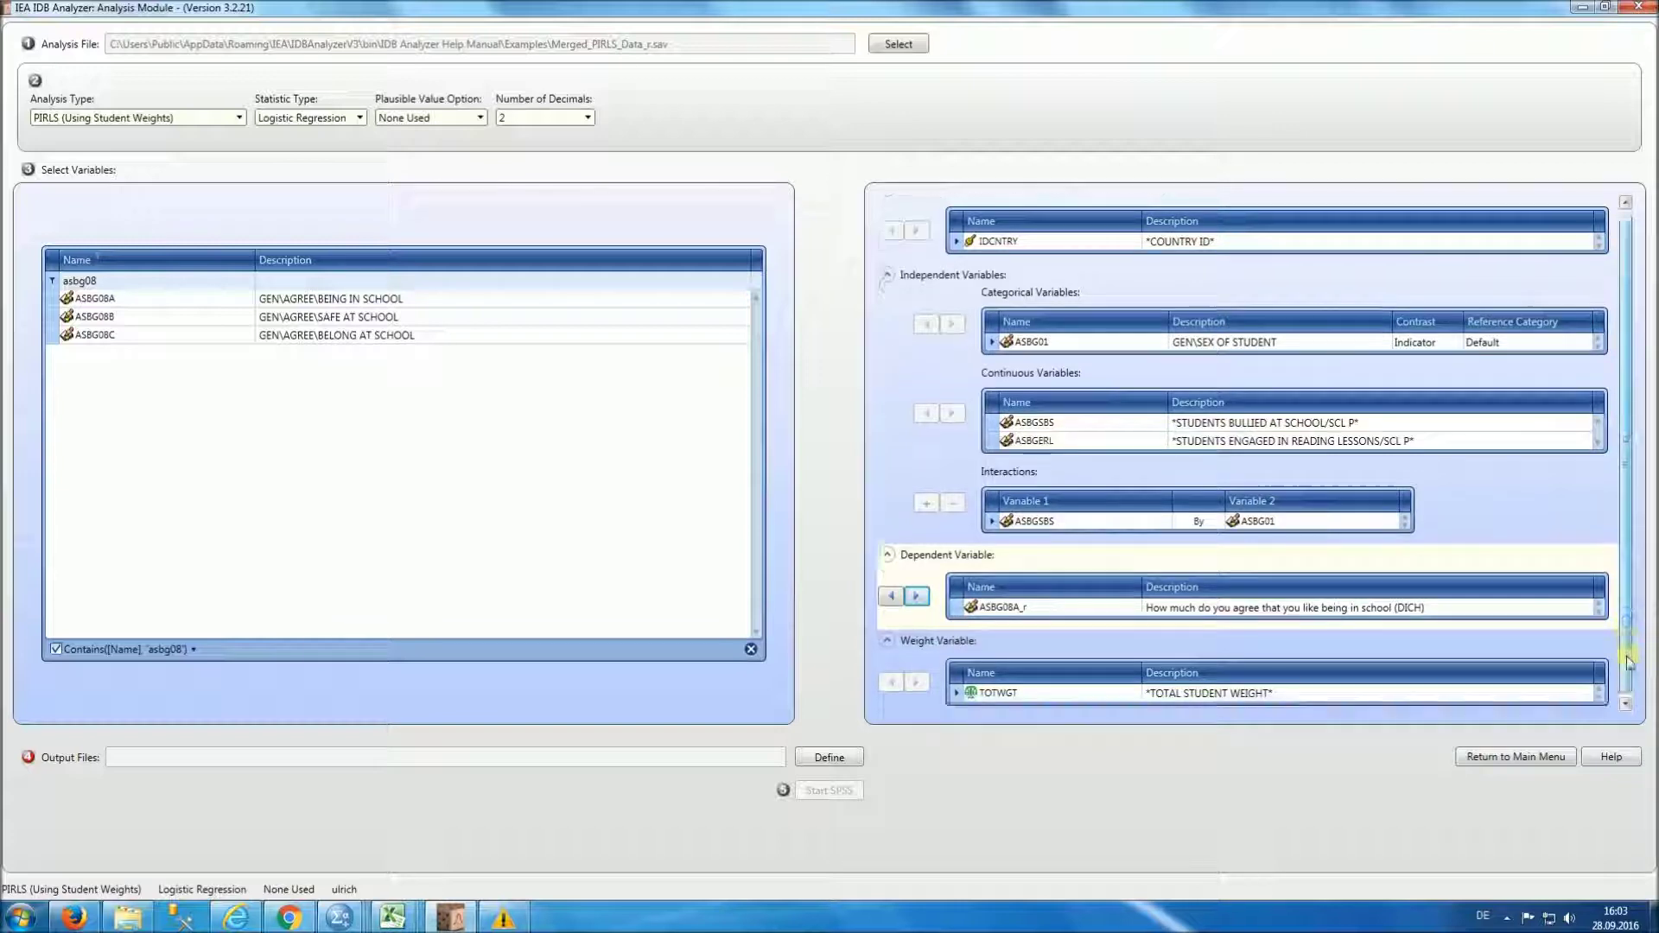
{"action": "left_click", "coordinate": [830, 758]}
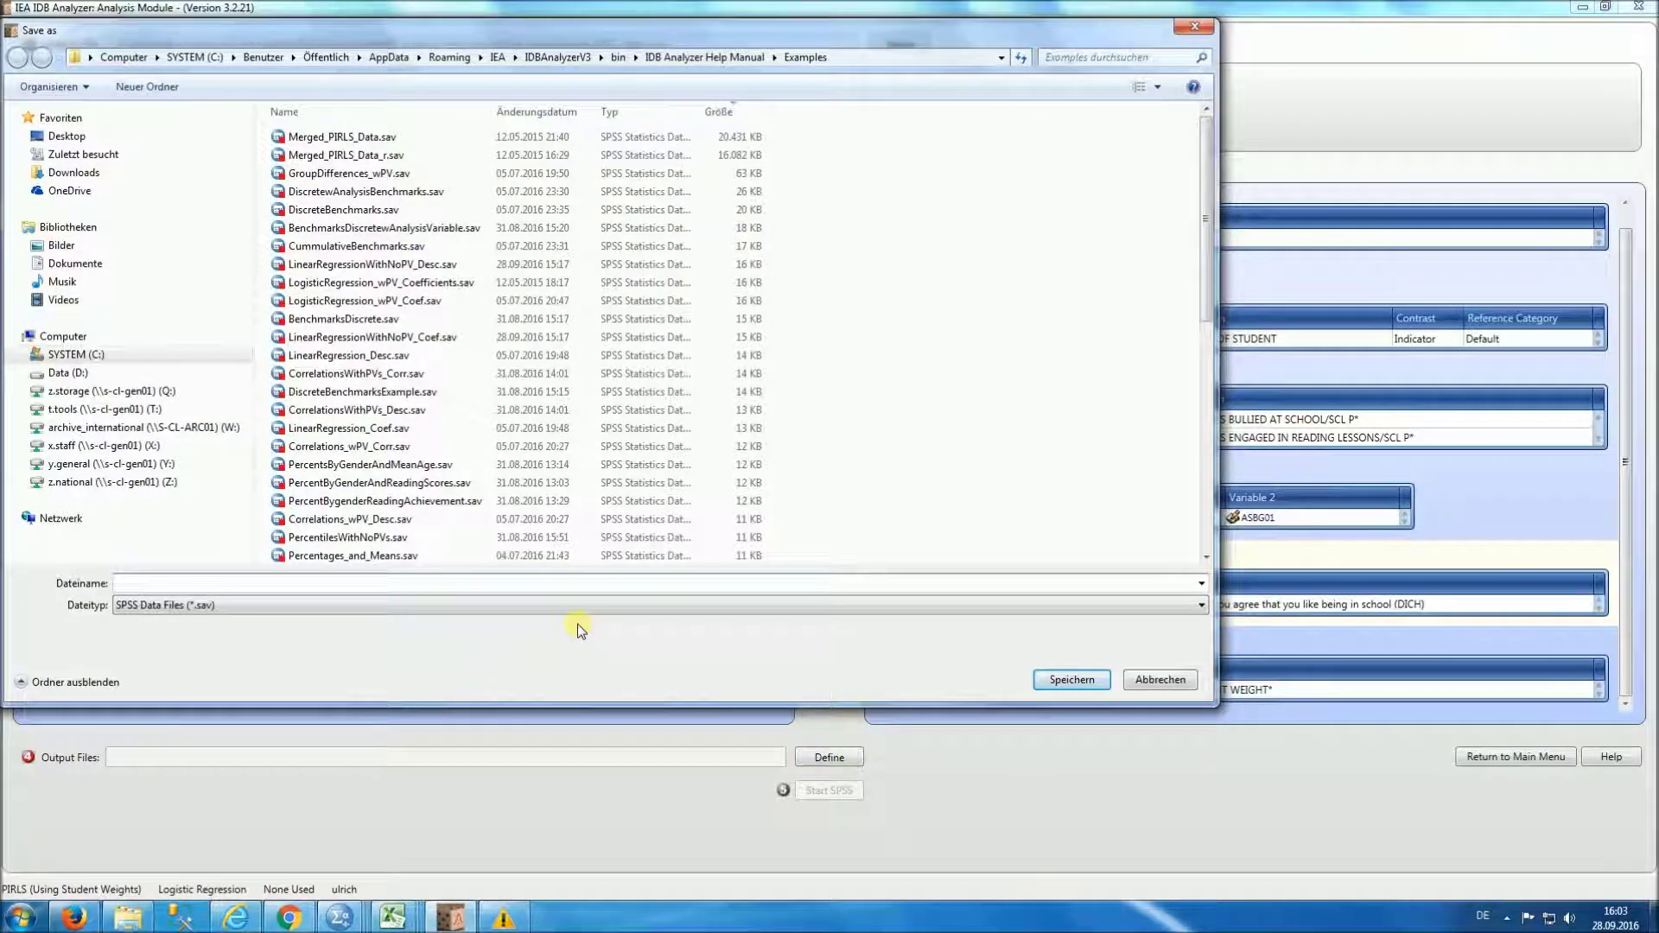
{"action": "type", "text": "LogisticReg"}
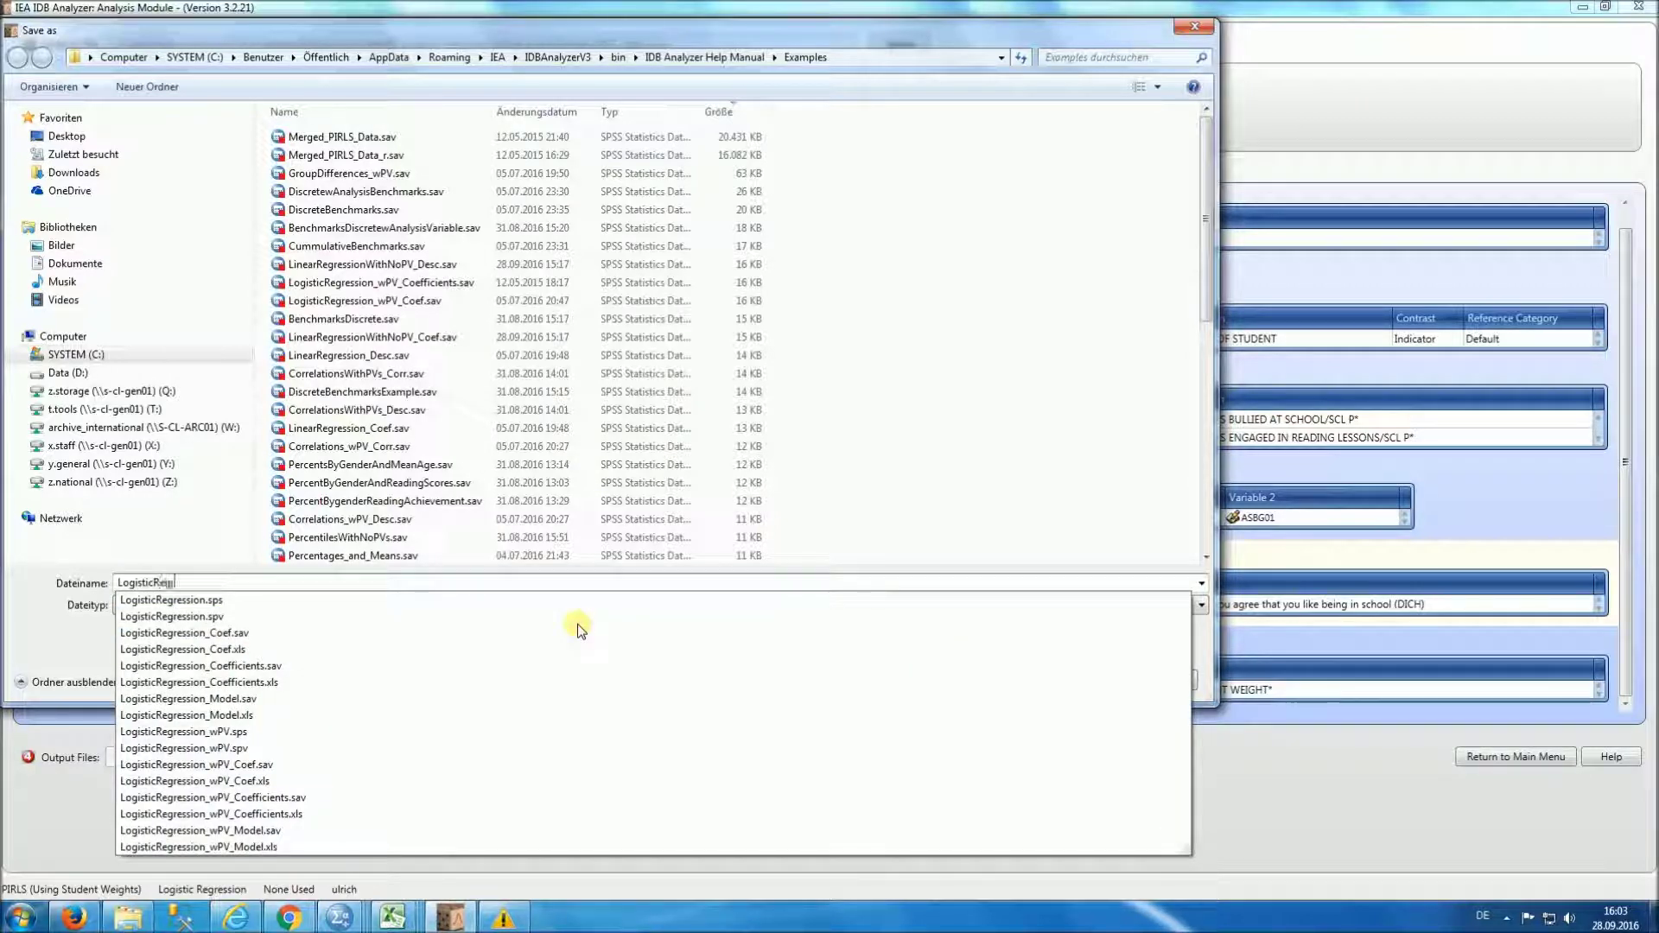
{"action": "type", "text": "ressionWith"}
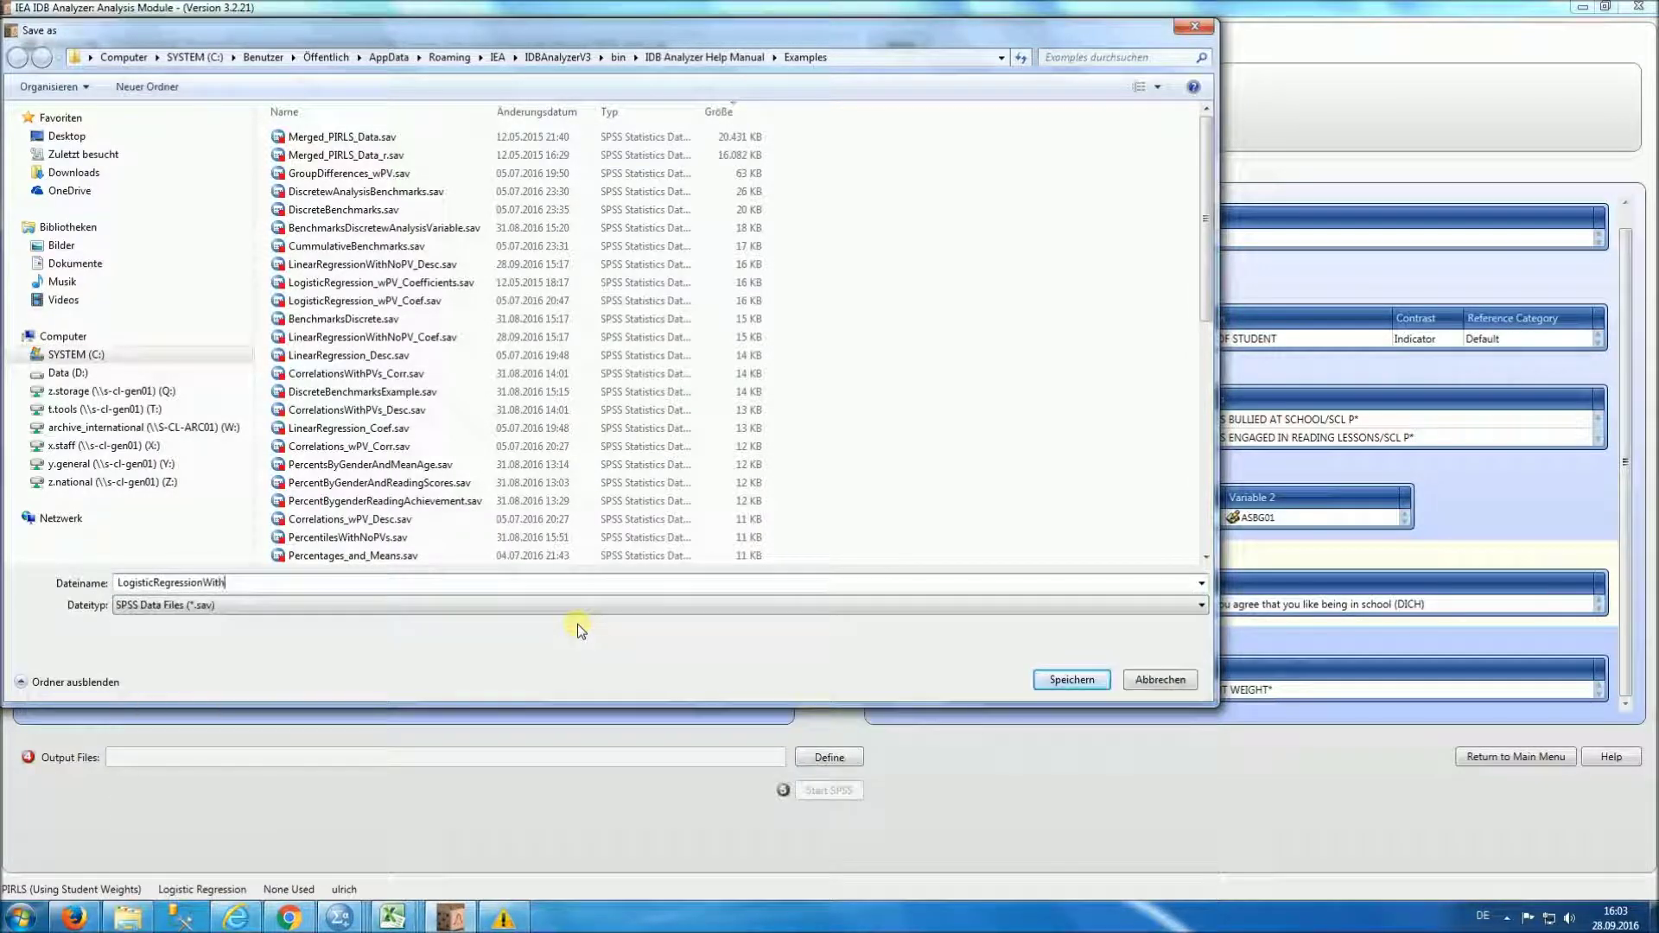
{"action": "type", "text": "NoPV"}
{"action": "key", "text": "Return"}
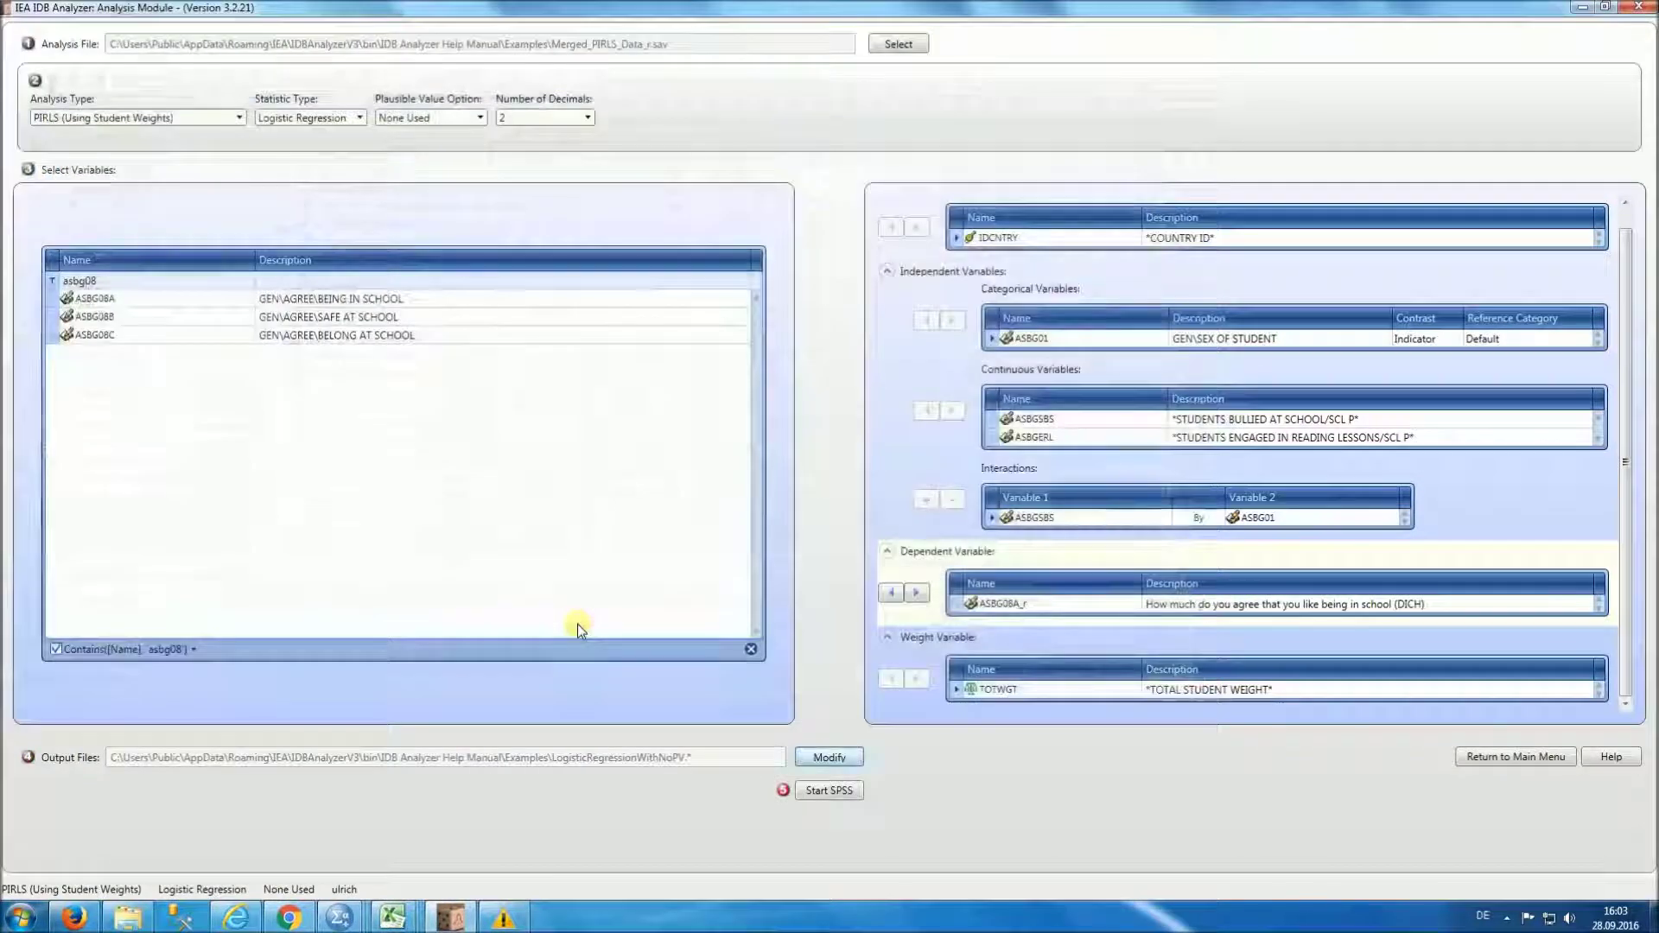
Generate the SPSS syntax for the LogisticRegressionWithNoPV analysis and run all of it in the SPSS Syntax Editor.
{"action": "left_click", "coordinate": [824, 791]}
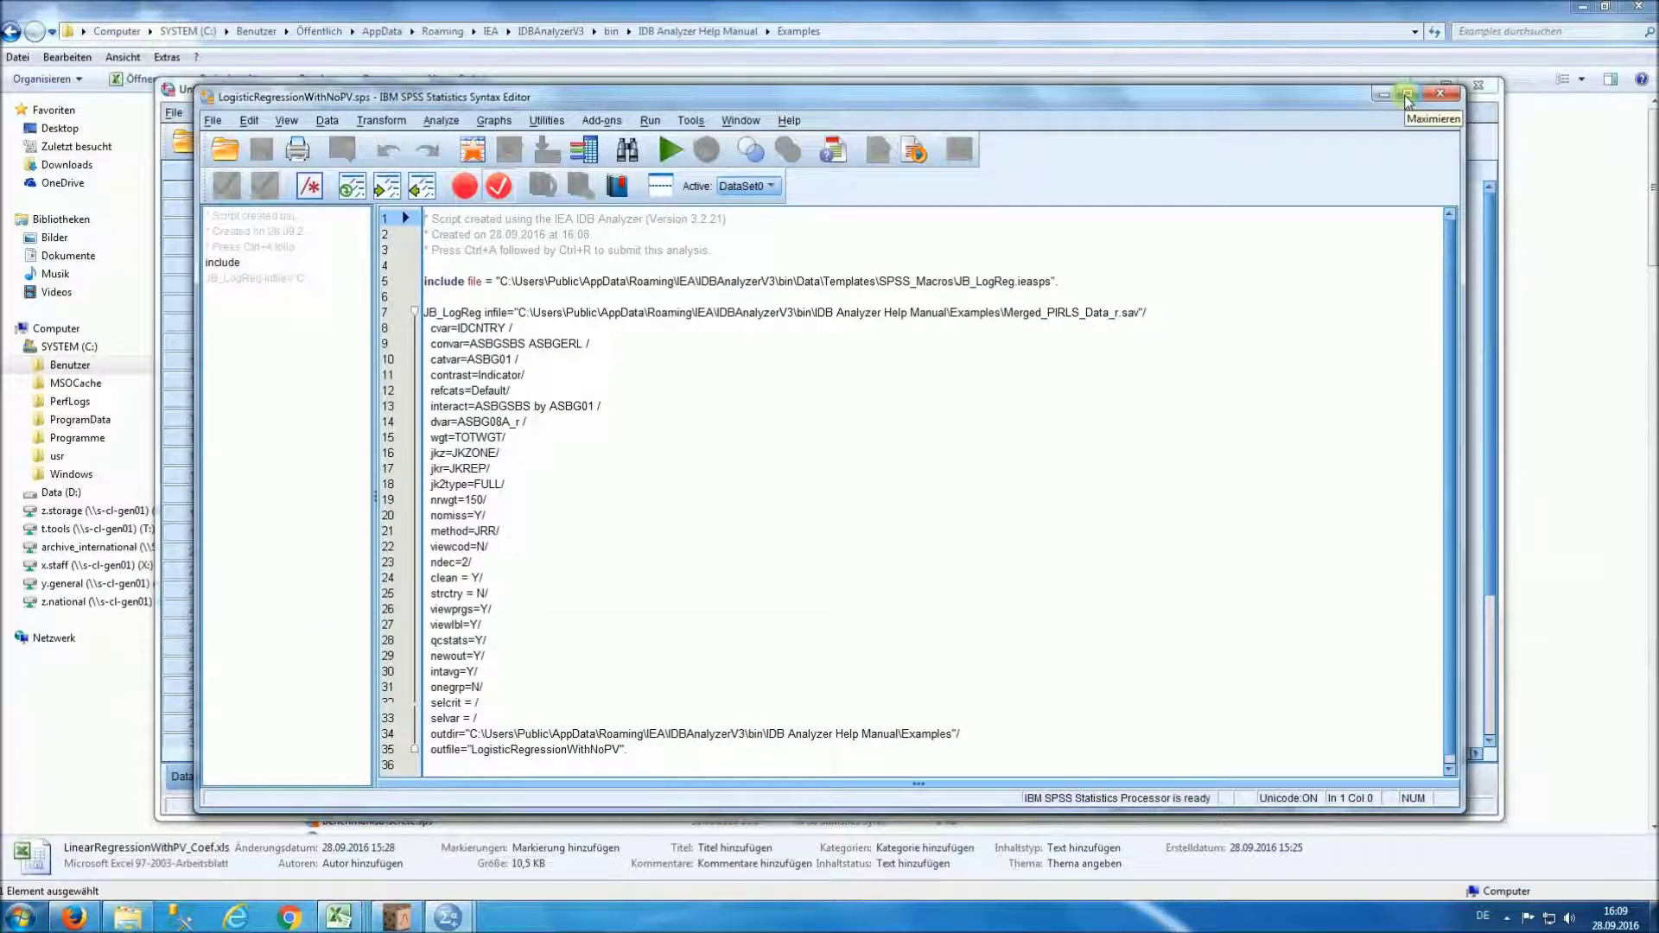
{"action": "left_click_drag", "start_coordinate": [441, 253], "coordinate": [702, 252]}
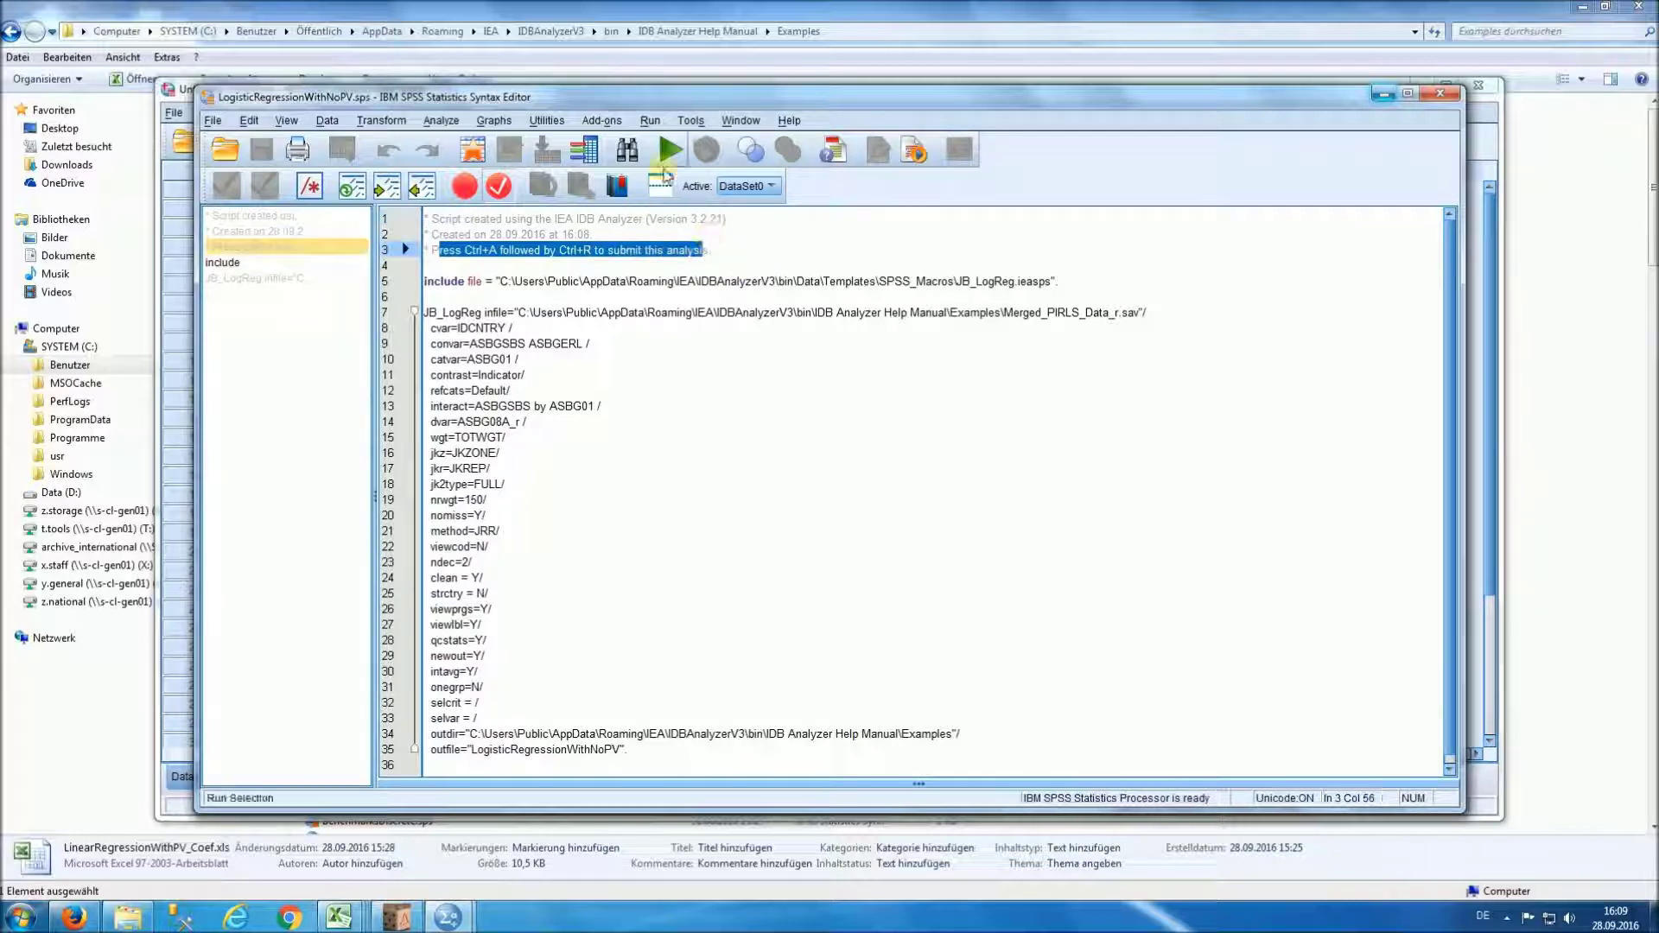
{"action": "left_click", "coordinate": [650, 120]}
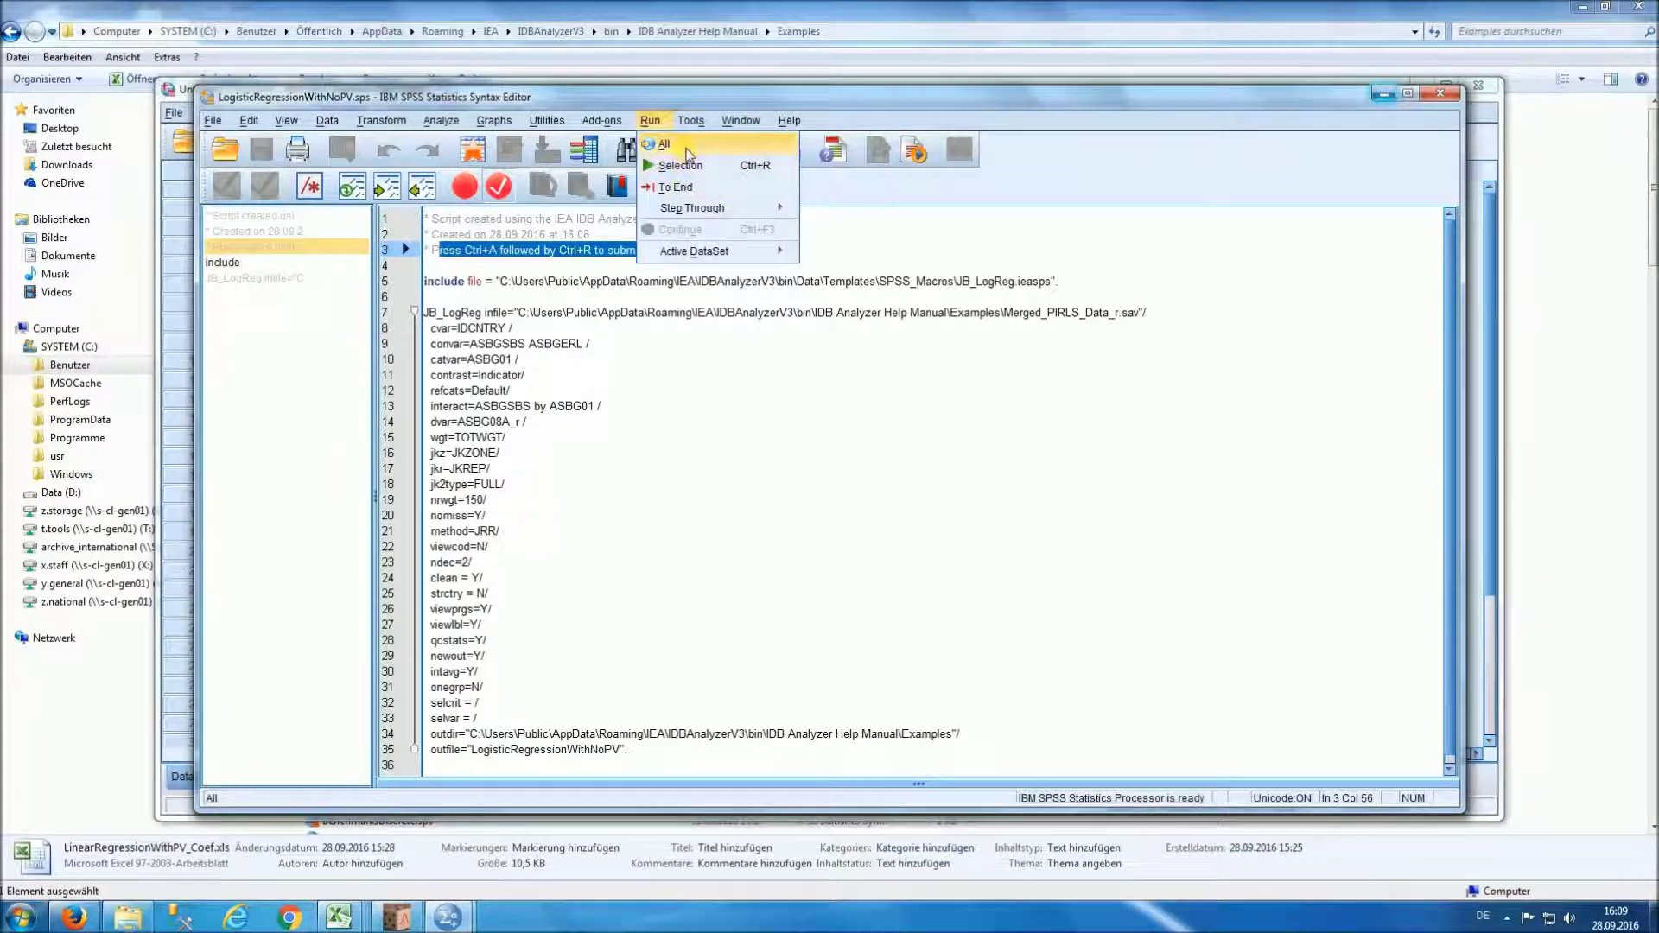
{"action": "left_click", "coordinate": [683, 147]}
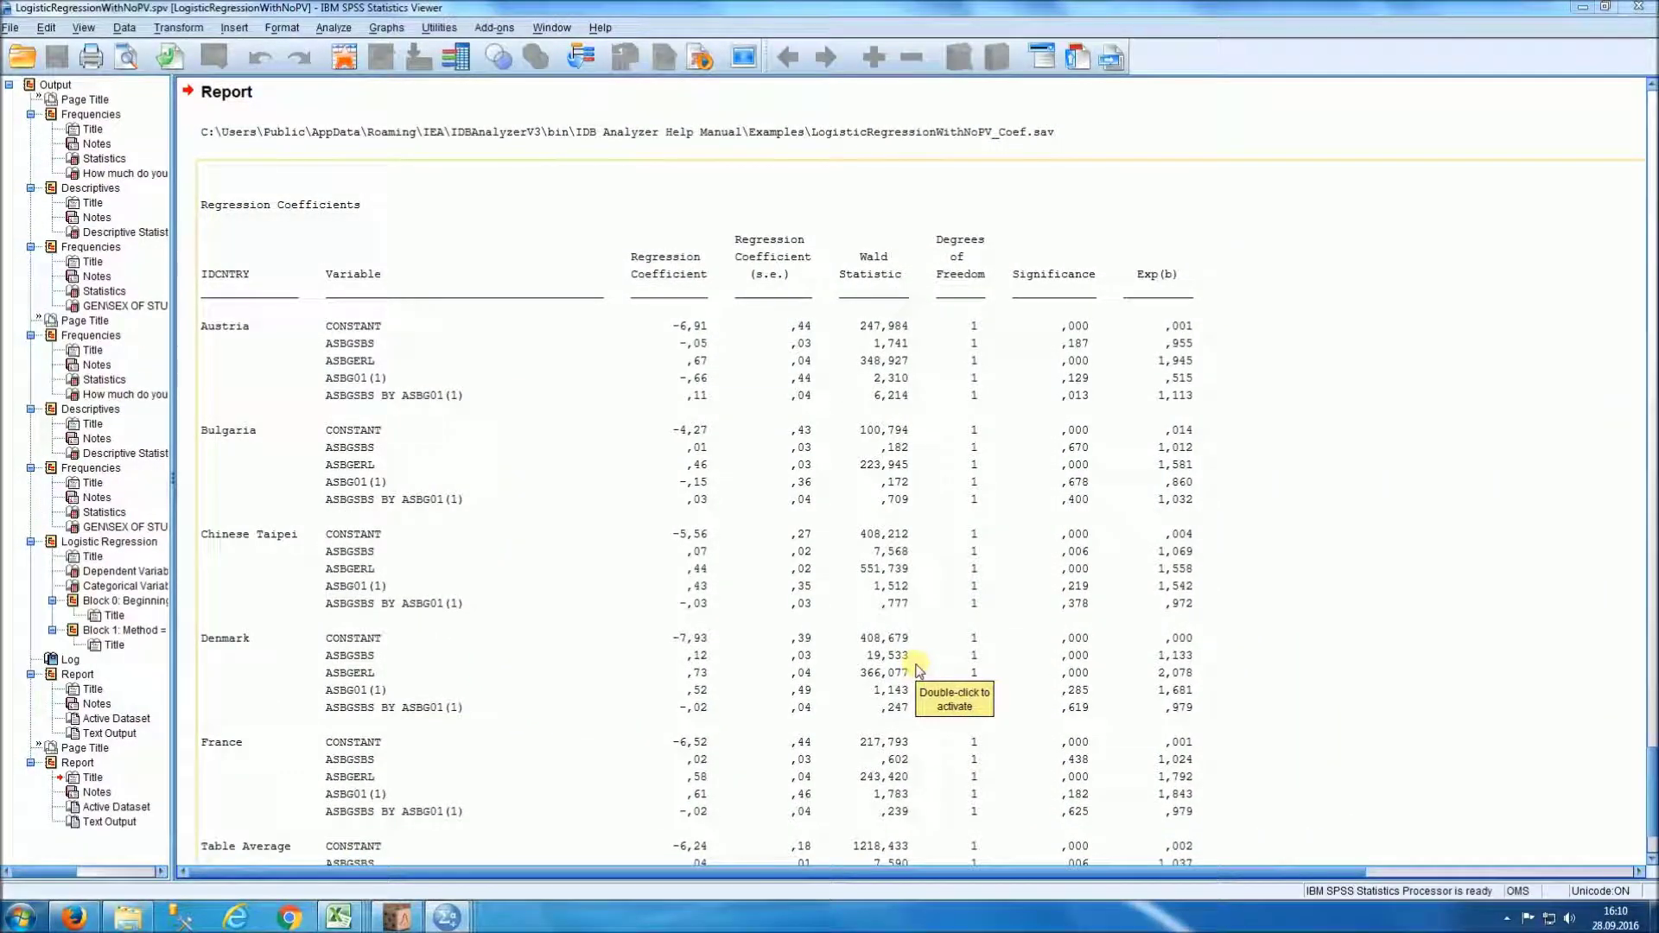
Examine the unweighted and weighted statistics, the variable codings, the model statistics and the regression coefficients in the output.
{"action": "left_click_drag", "start_coordinate": [1651, 812], "coordinate": [1651, 143]}
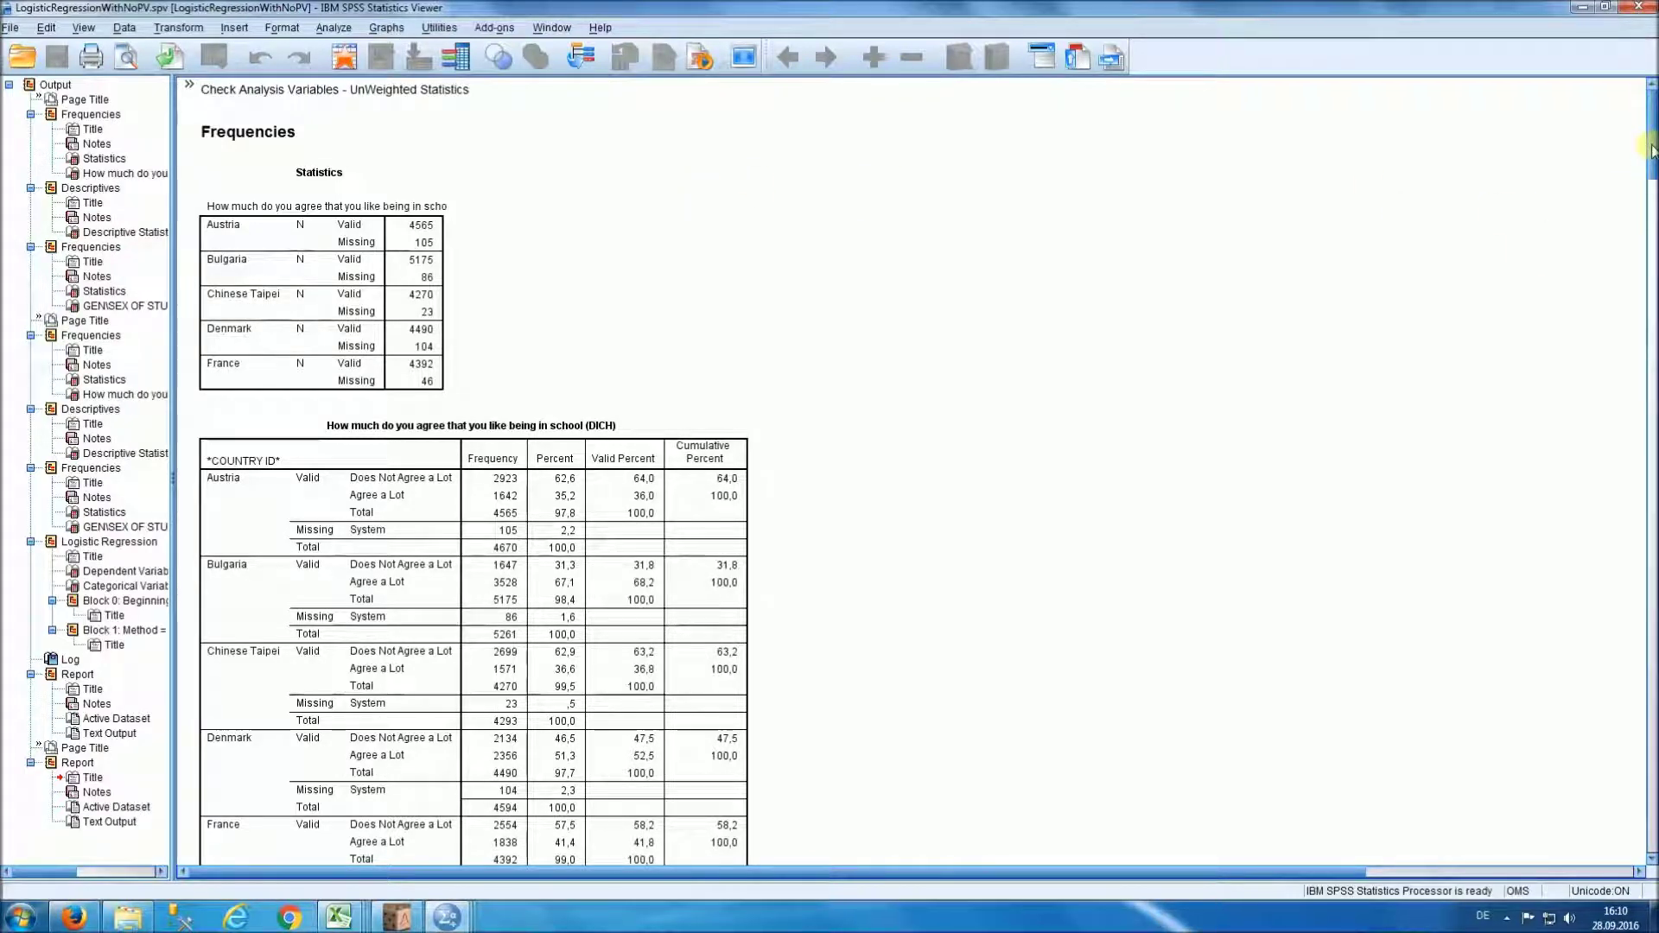
{"action": "left_click_drag", "start_coordinate": [1652, 152], "coordinate": [1653, 143]}
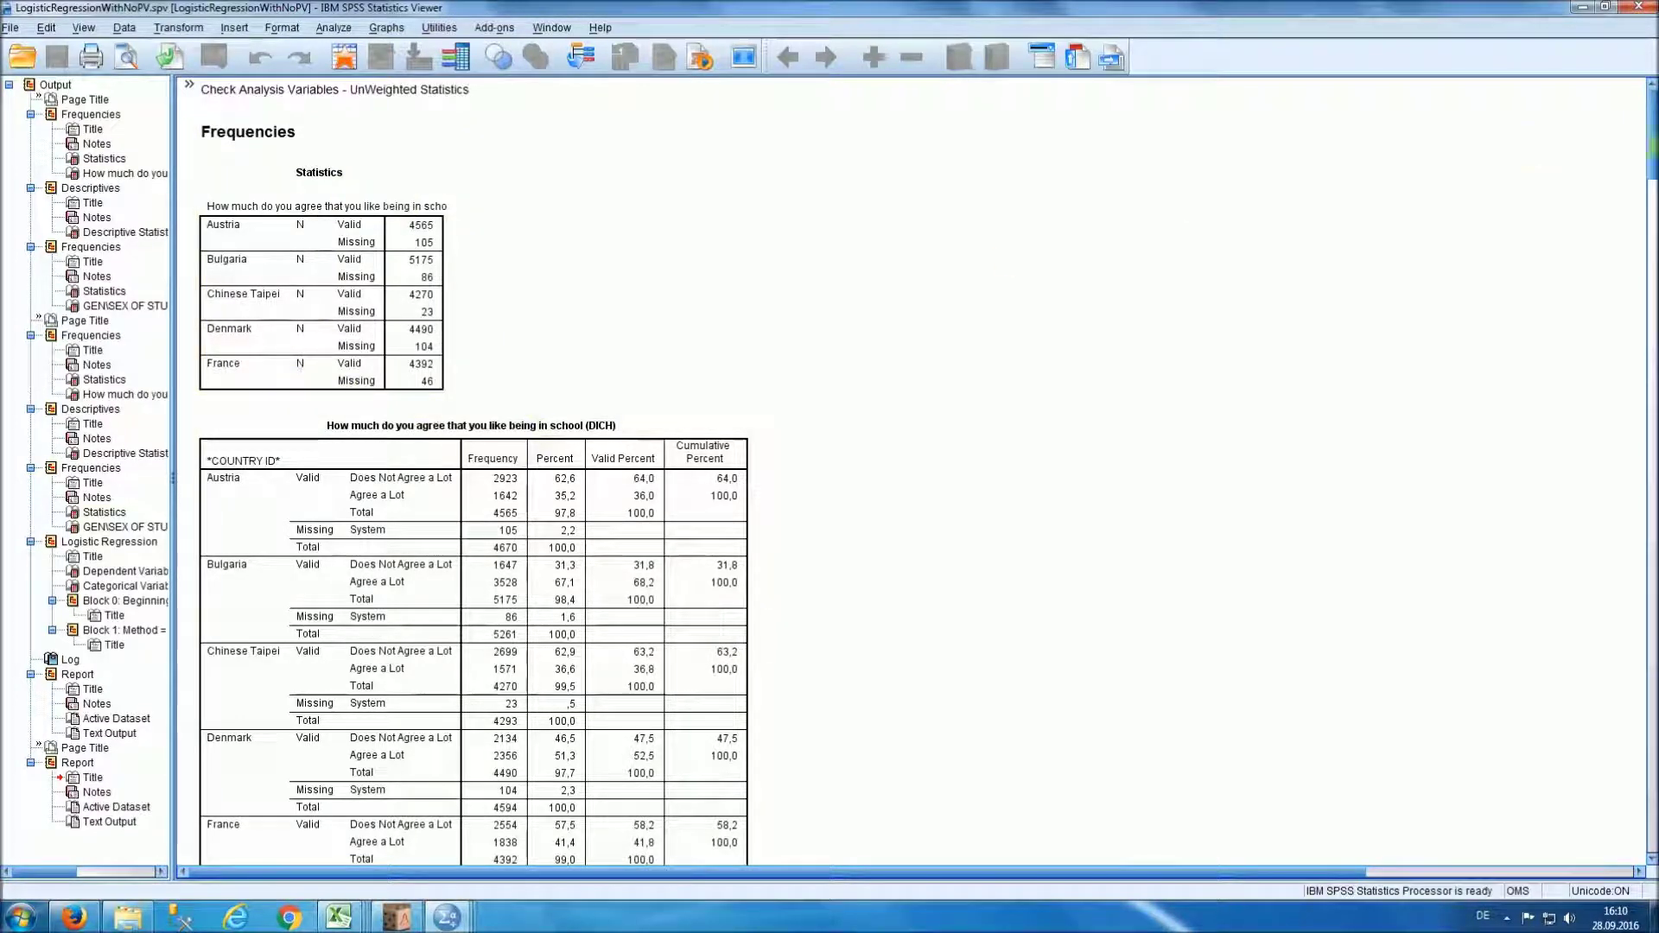
{"action": "left_click_drag", "start_coordinate": [1650, 152], "coordinate": [1651, 240]}
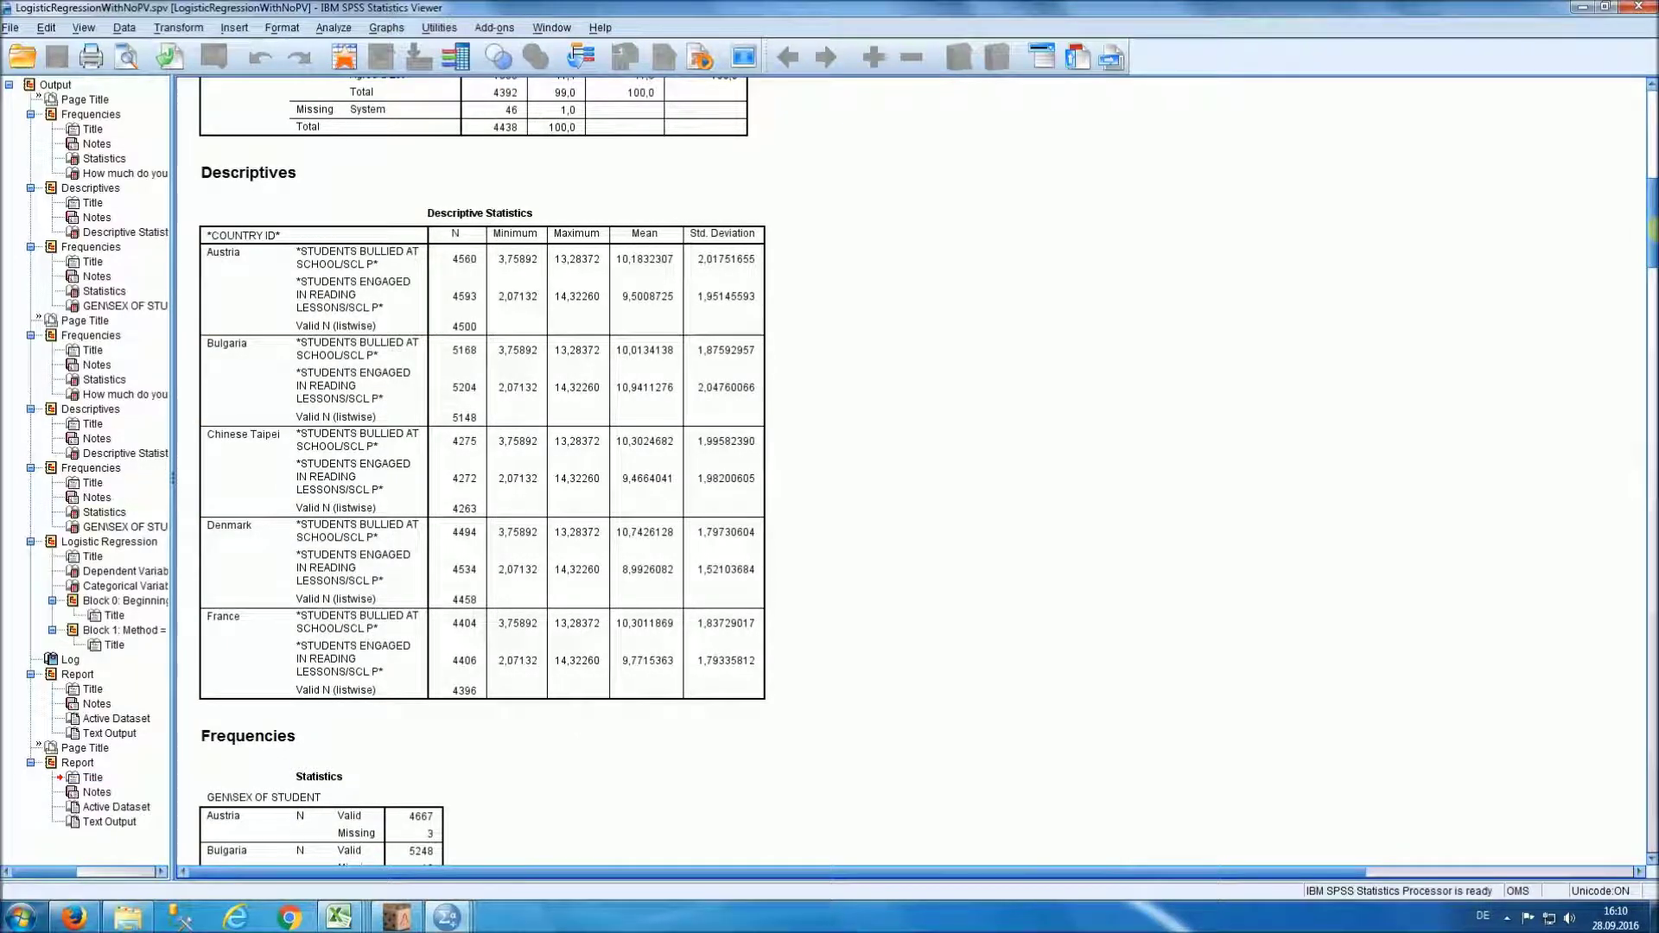
{"action": "left_click_drag", "start_coordinate": [1651, 233], "coordinate": [1650, 373]}
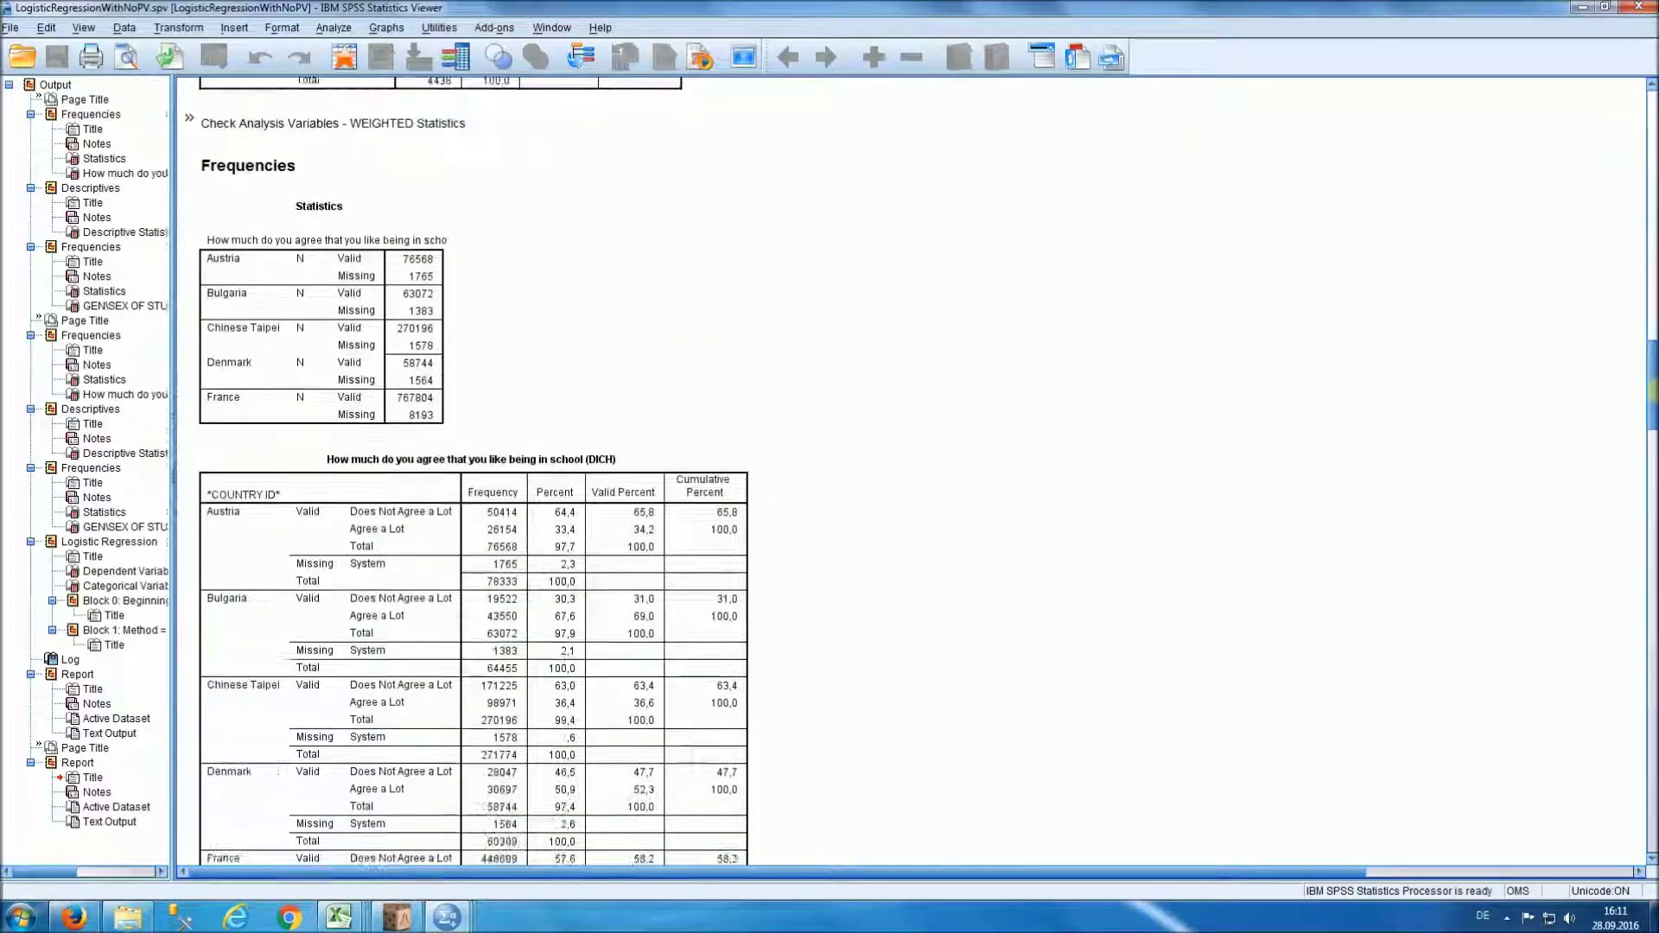
{"action": "left_click", "coordinate": [419, 350]}
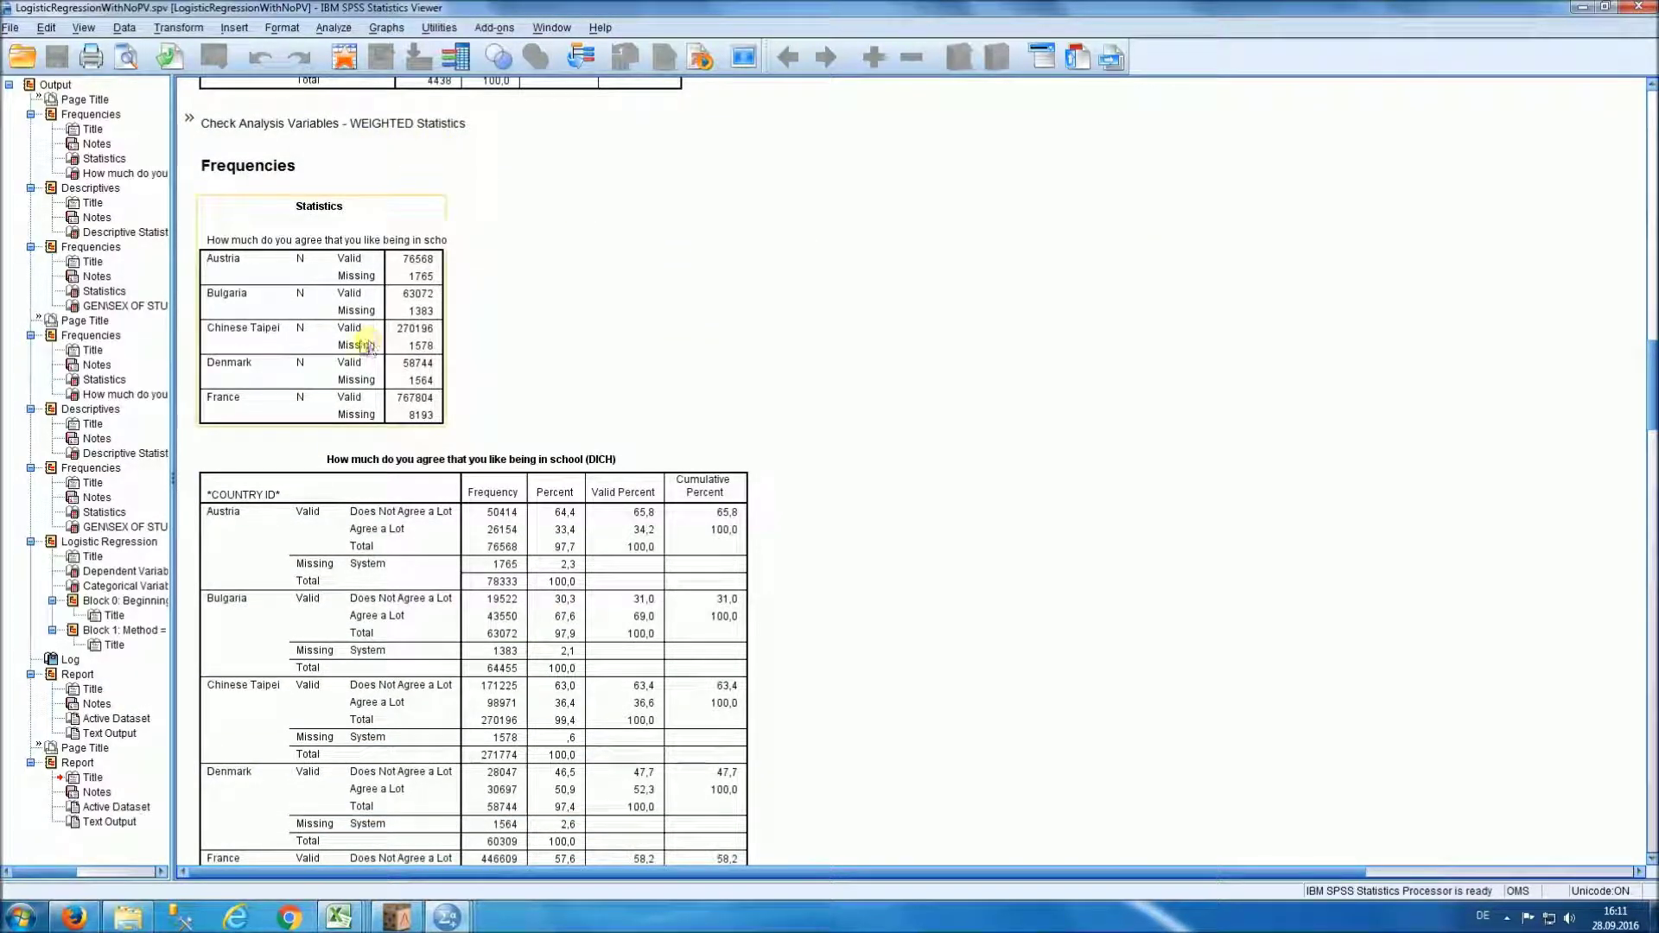
{"action": "left_click_drag", "start_coordinate": [1651, 383], "coordinate": [1651, 598]}
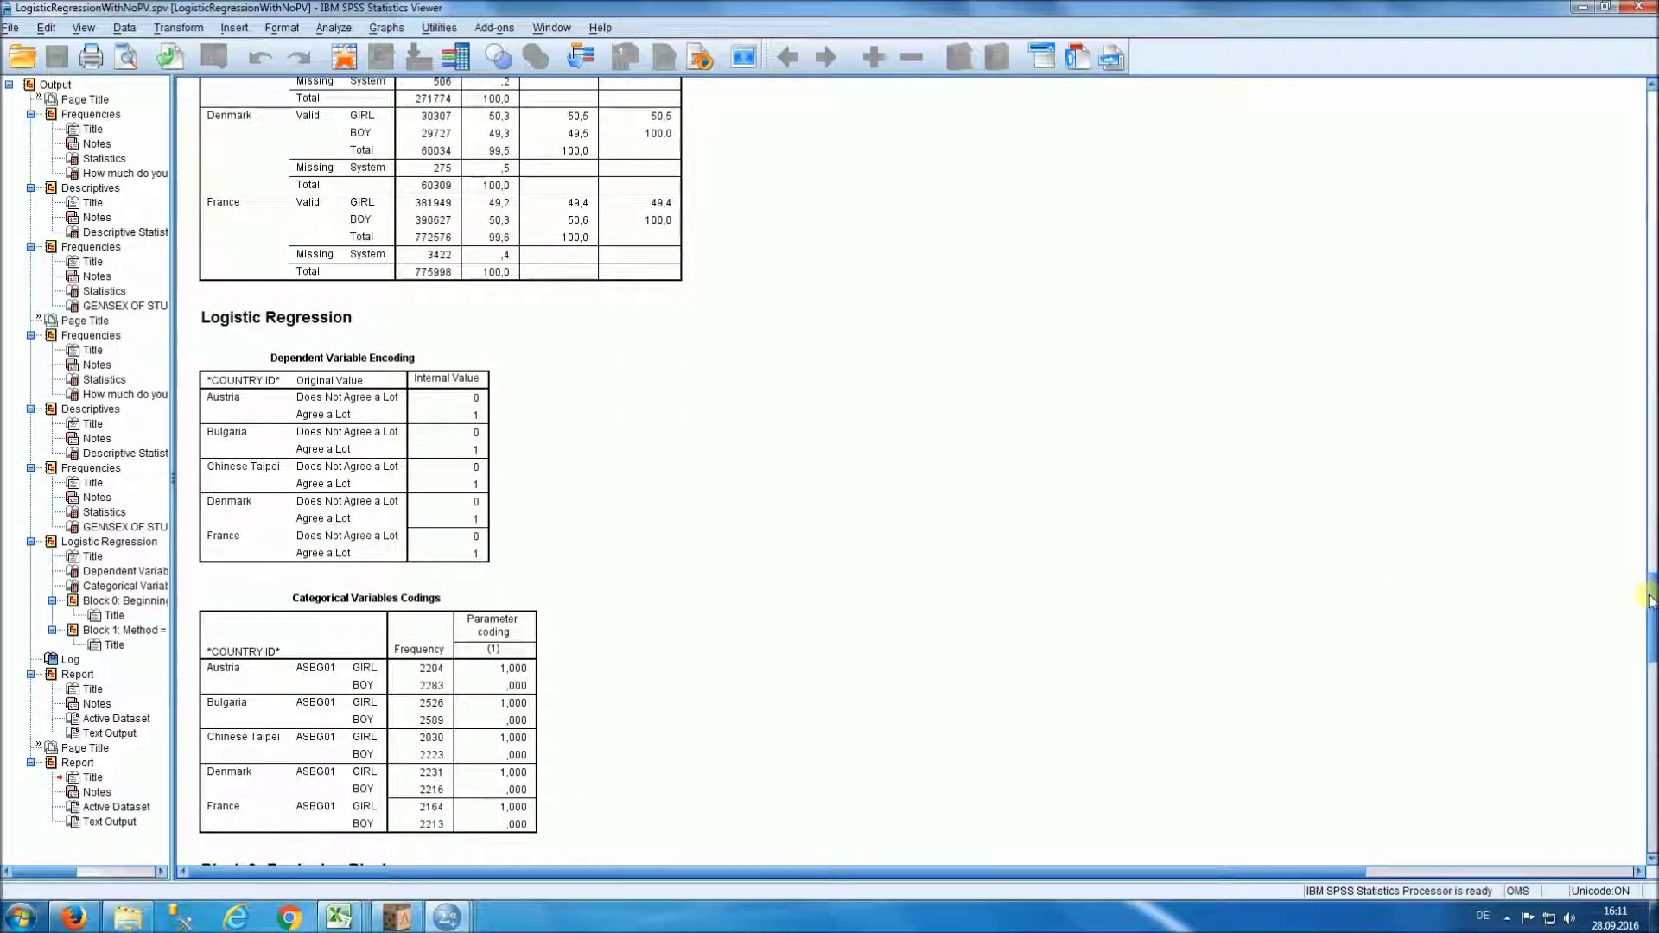
{"action": "left_click", "coordinate": [319, 664]}
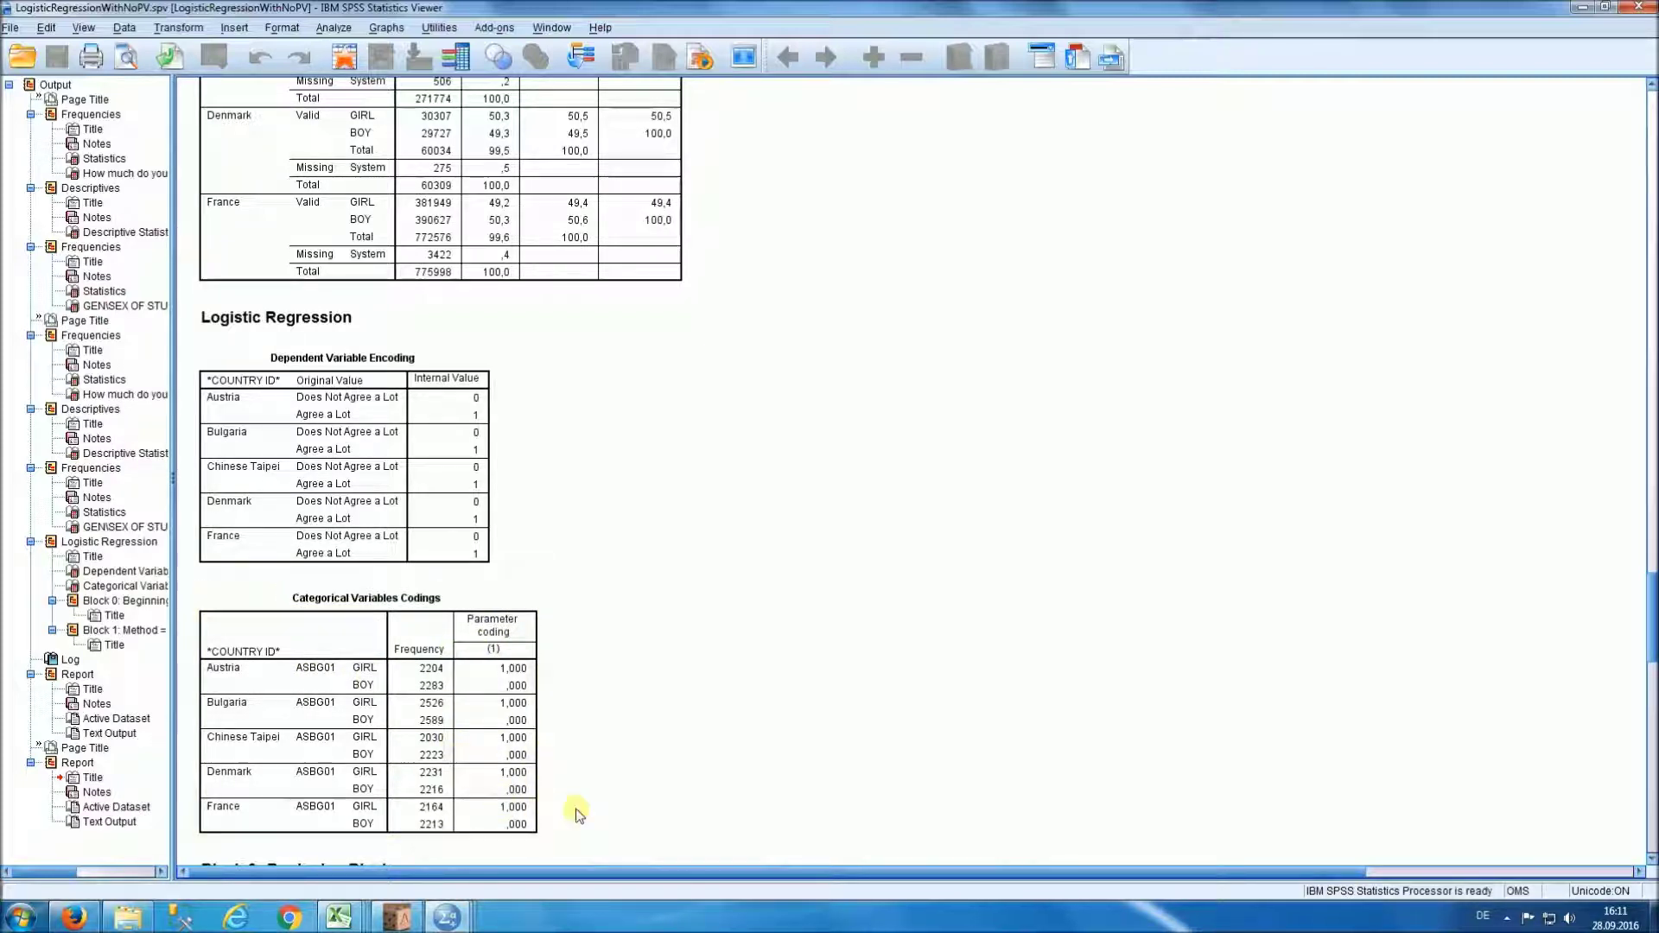
{"action": "left_click_drag", "start_coordinate": [1651, 609], "coordinate": [1650, 618]}
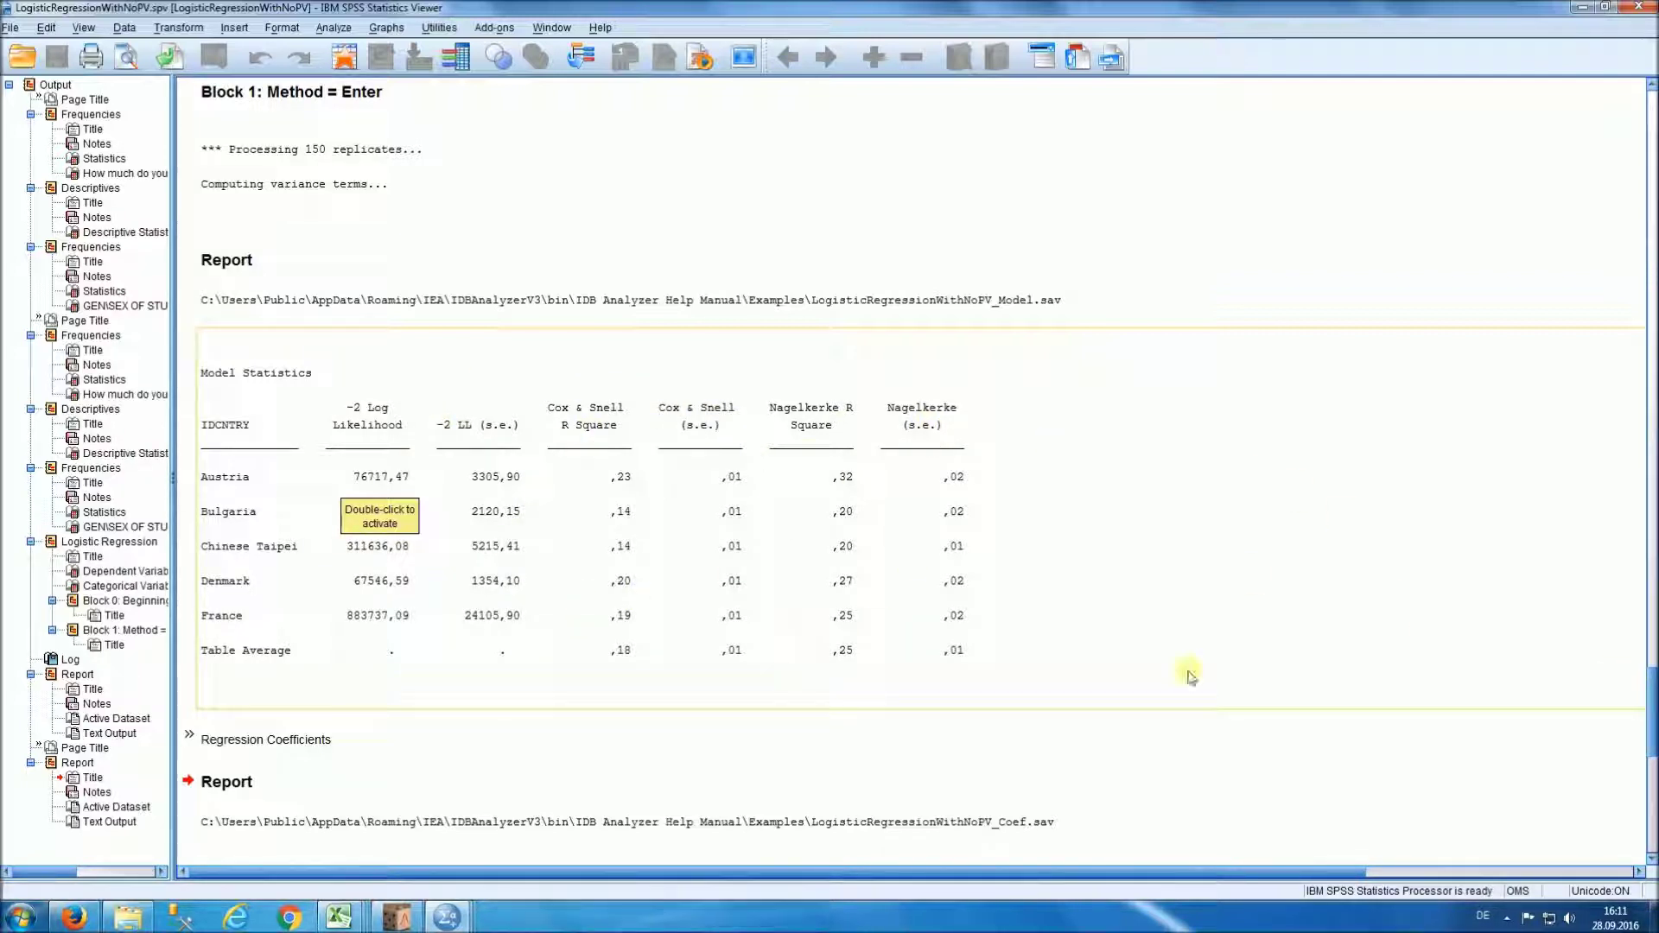
{"action": "left_click_drag", "start_coordinate": [1652, 704], "coordinate": [1653, 782]}
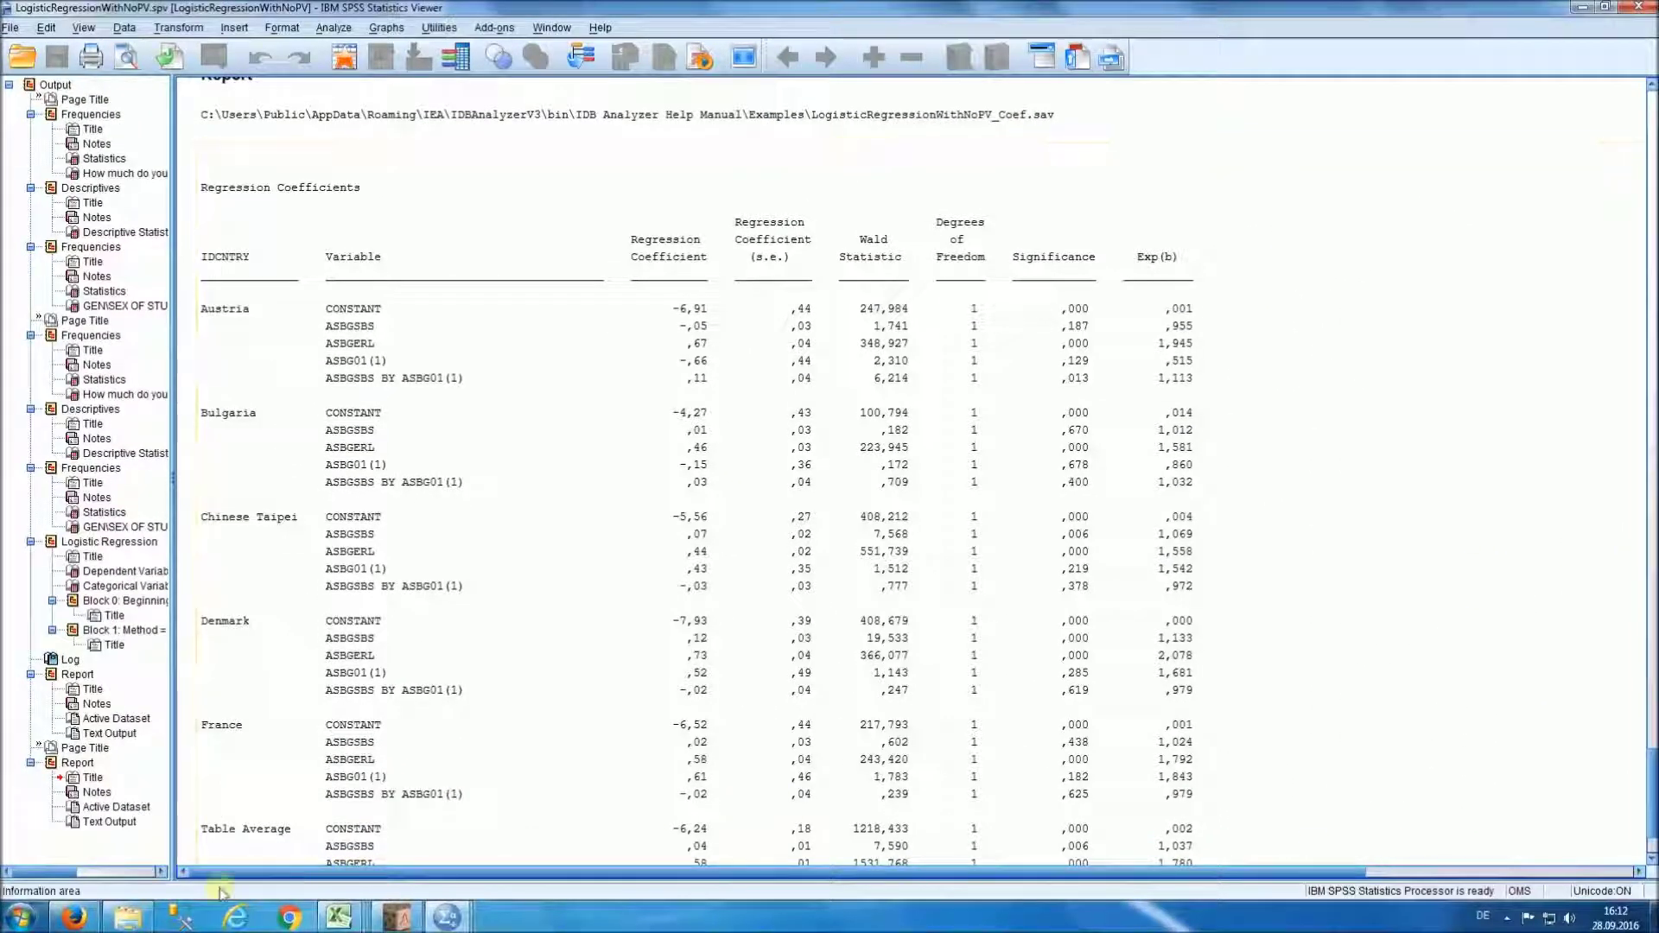
Switch to the Examples folder in Windows Explorer and view LogisticRegressionWithNoPV_Model.xls and LogisticRegressionWithNoPV_Coef.xls in Excel.
{"action": "left_click", "coordinate": [130, 917]}
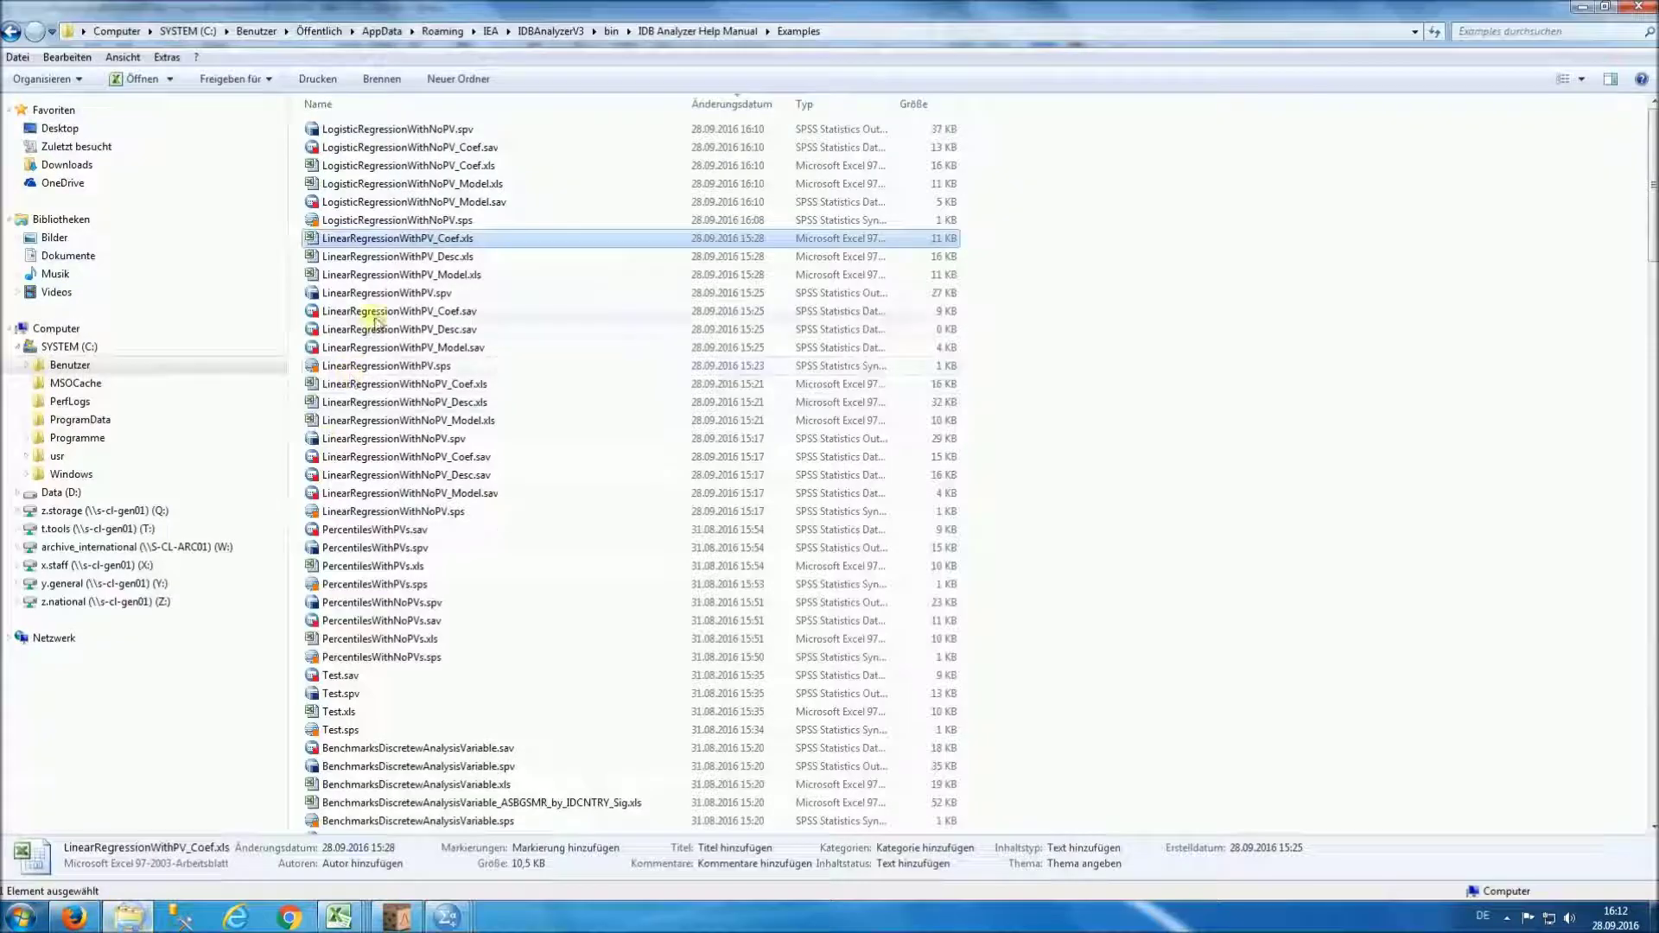
{"action": "left_click", "coordinate": [473, 188]}
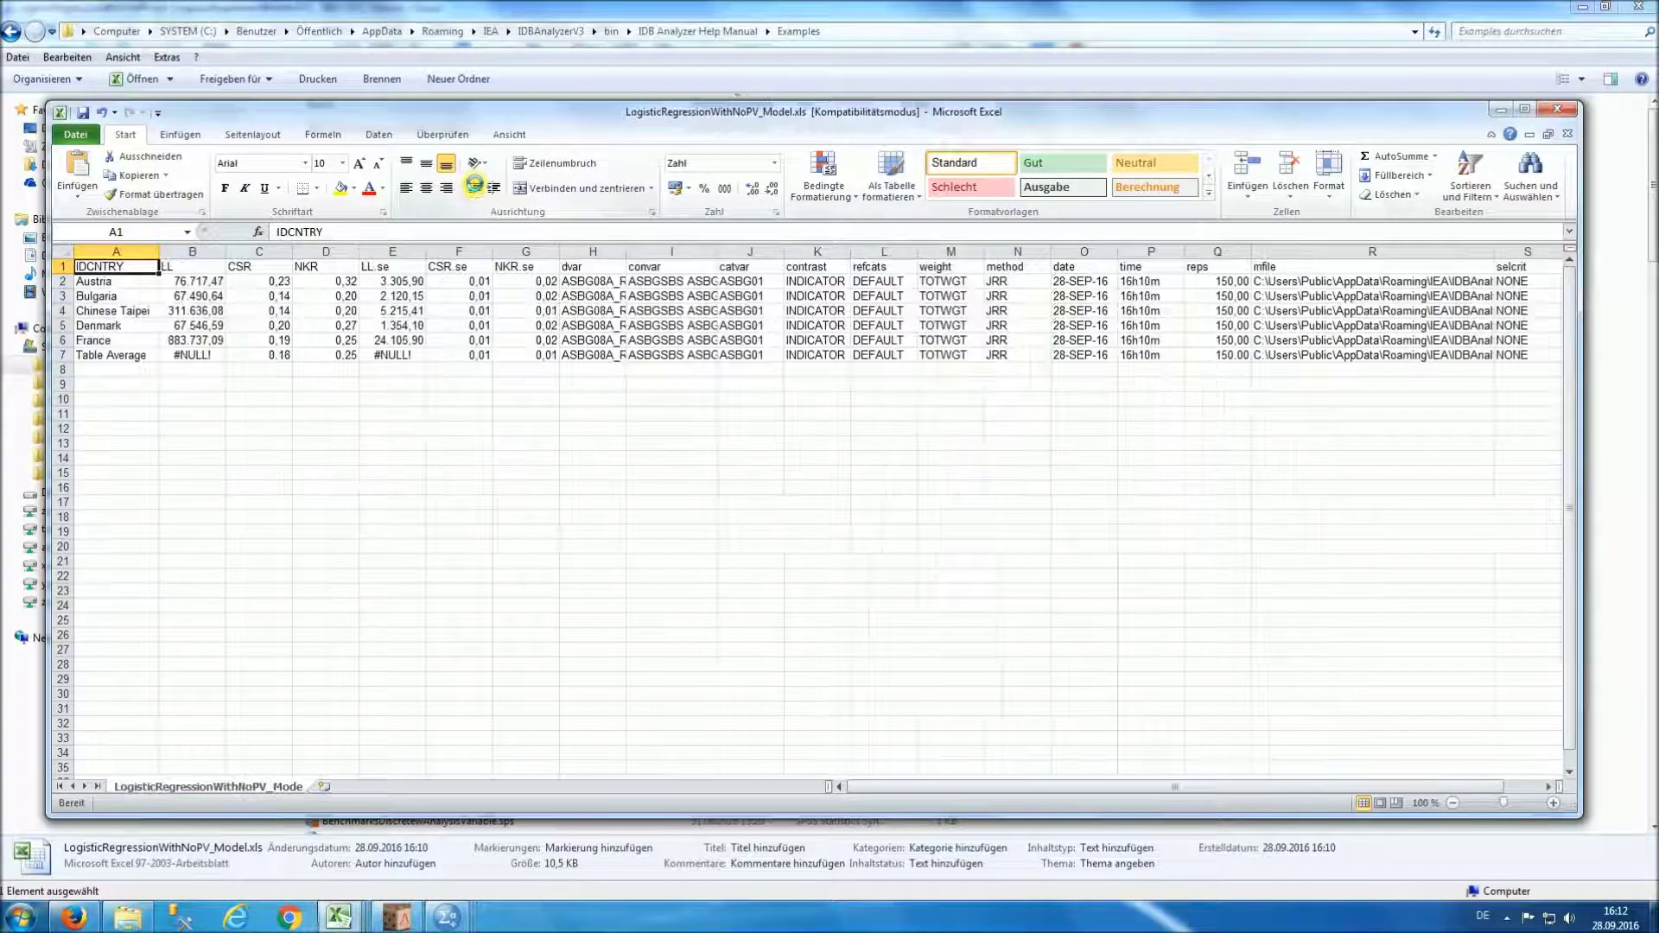
{"action": "left_click_drag", "start_coordinate": [127, 281], "coordinate": [131, 350]}
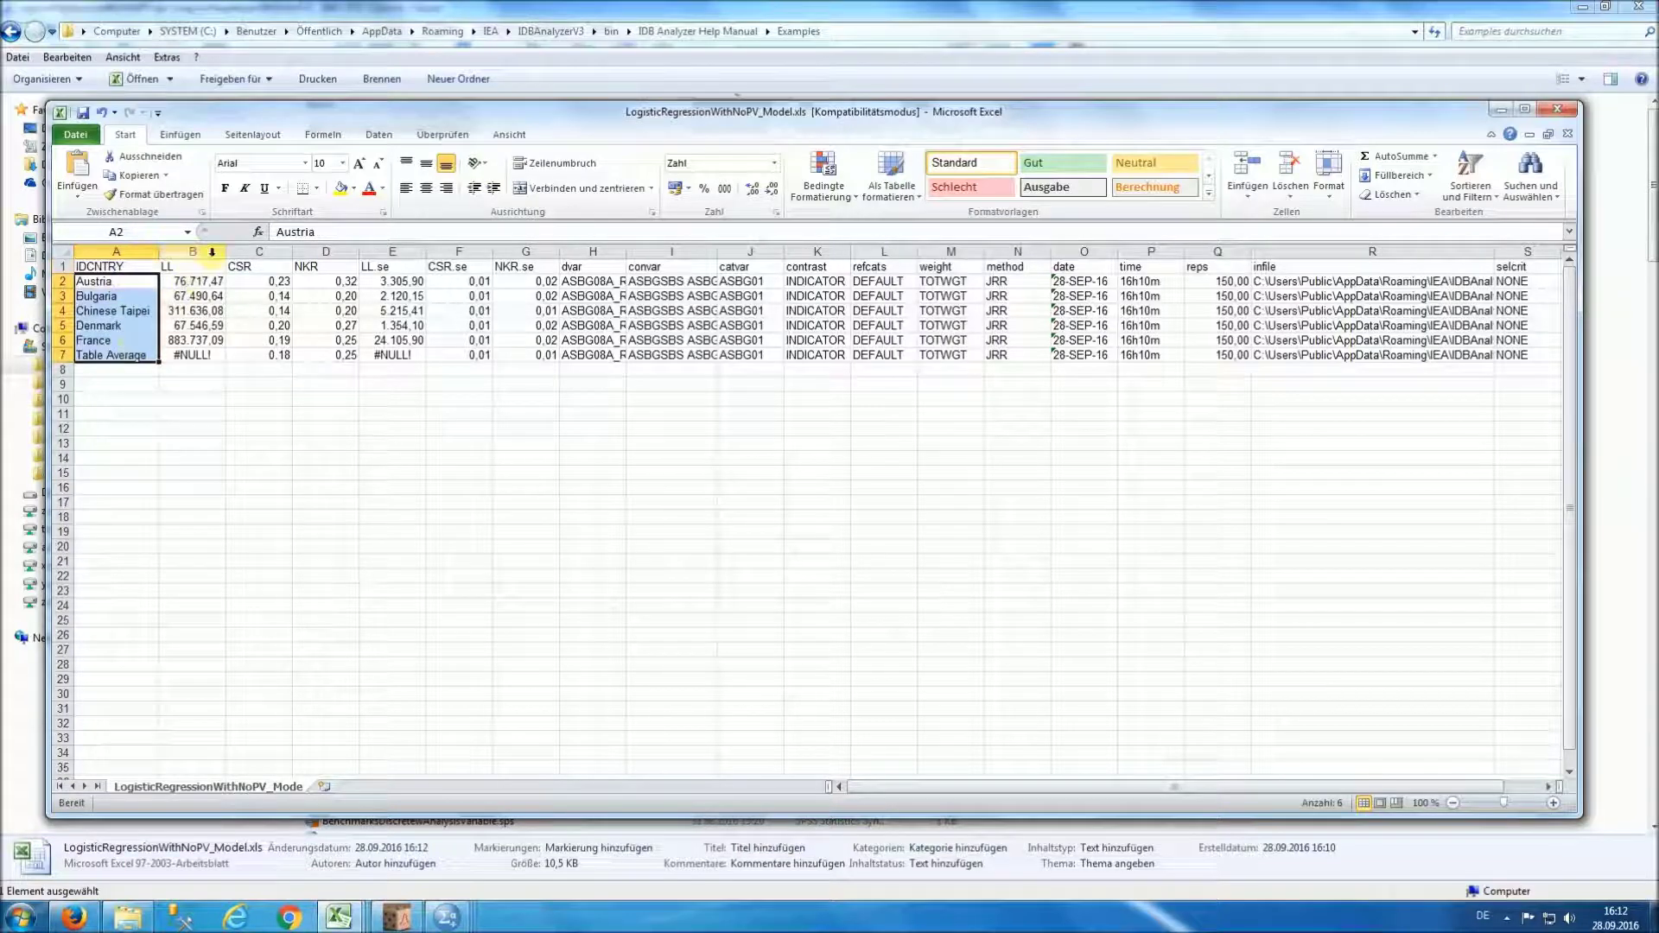
{"action": "key", "text": "alt+F4"}
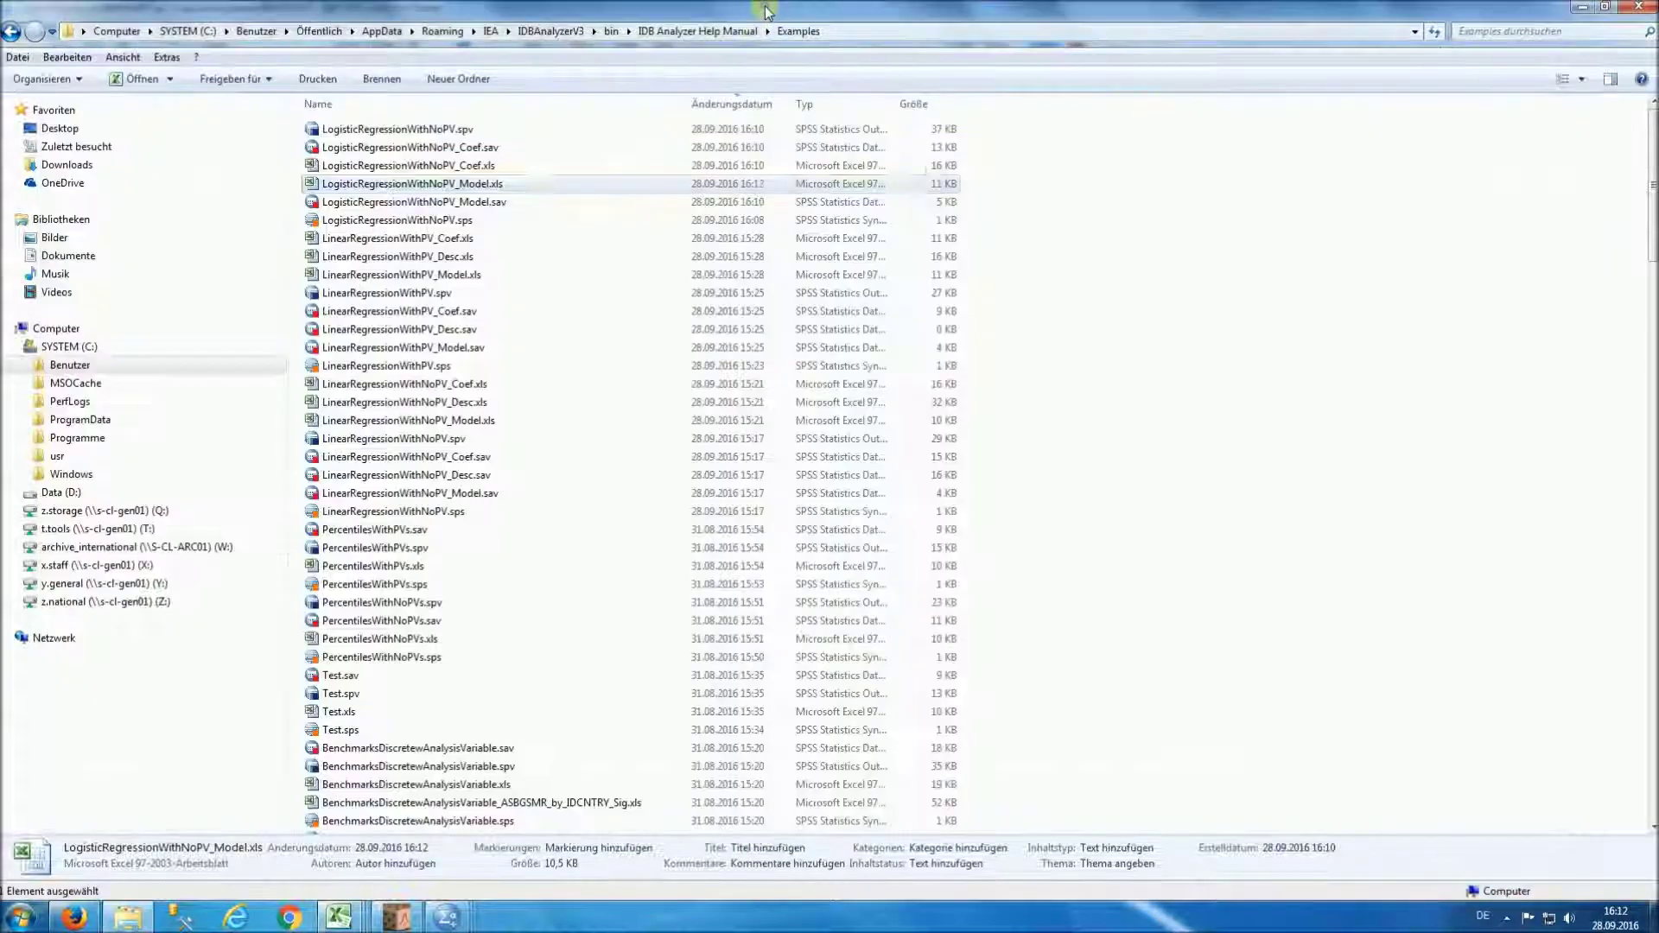
{"action": "double_click", "coordinate": [451, 166]}
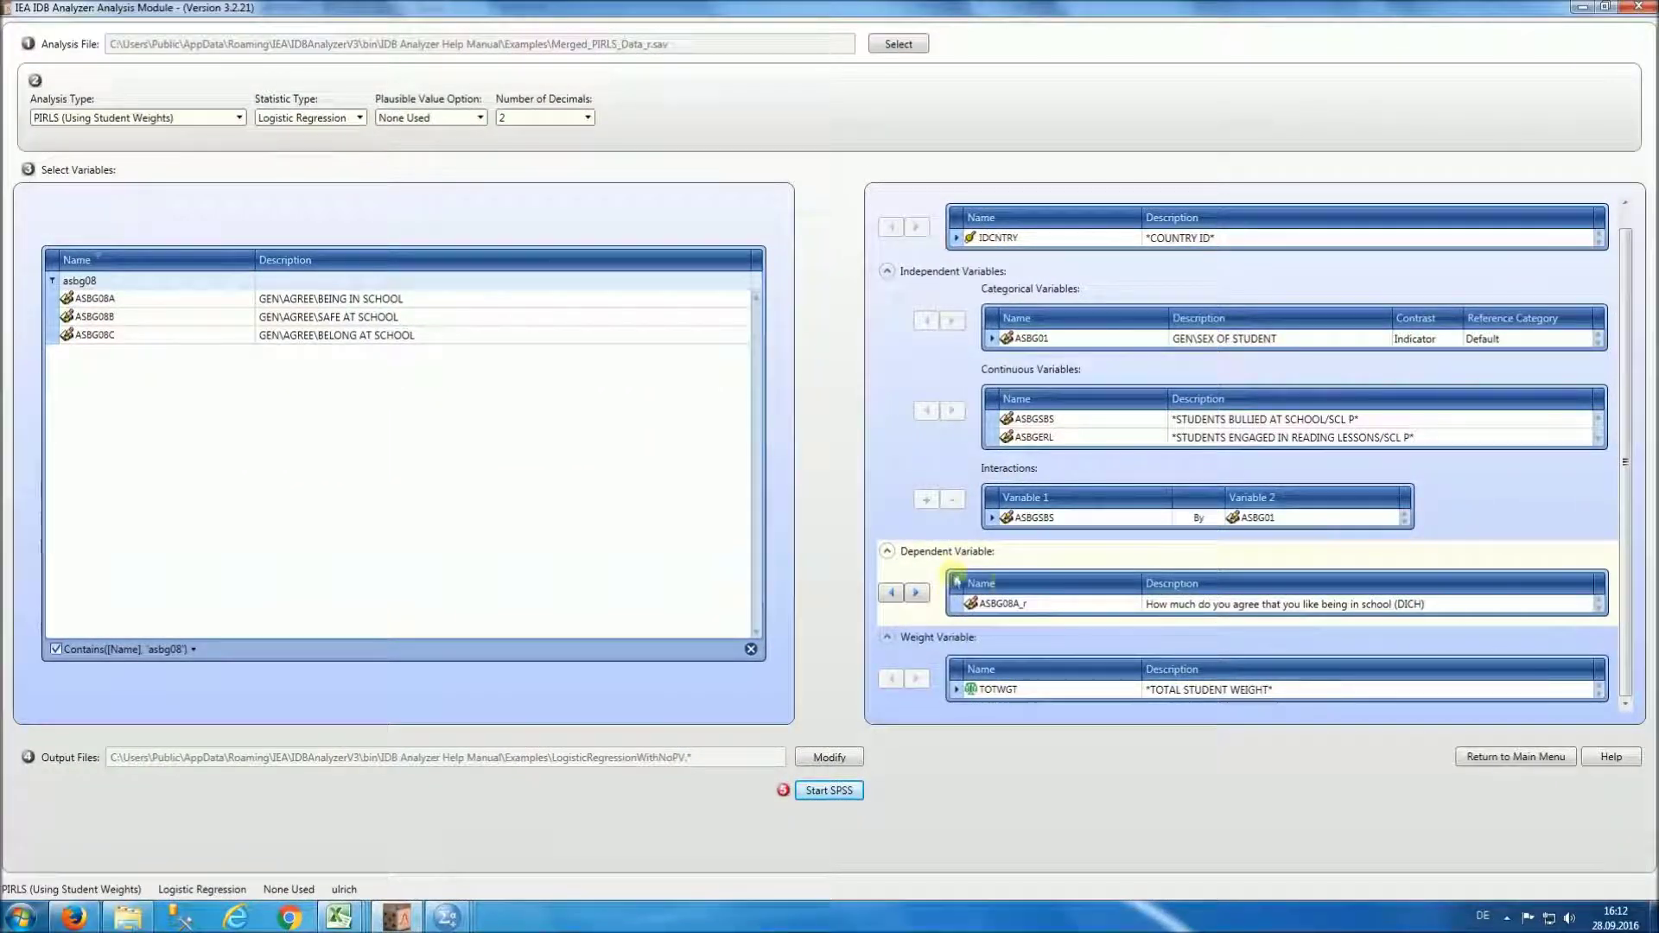
In the IDB Analyzer, choose Use PVs and add ASBG01 as categorical and ASBGSBS and ASBGERL as continuous independent variables.
{"action": "left_click", "coordinate": [480, 118]}
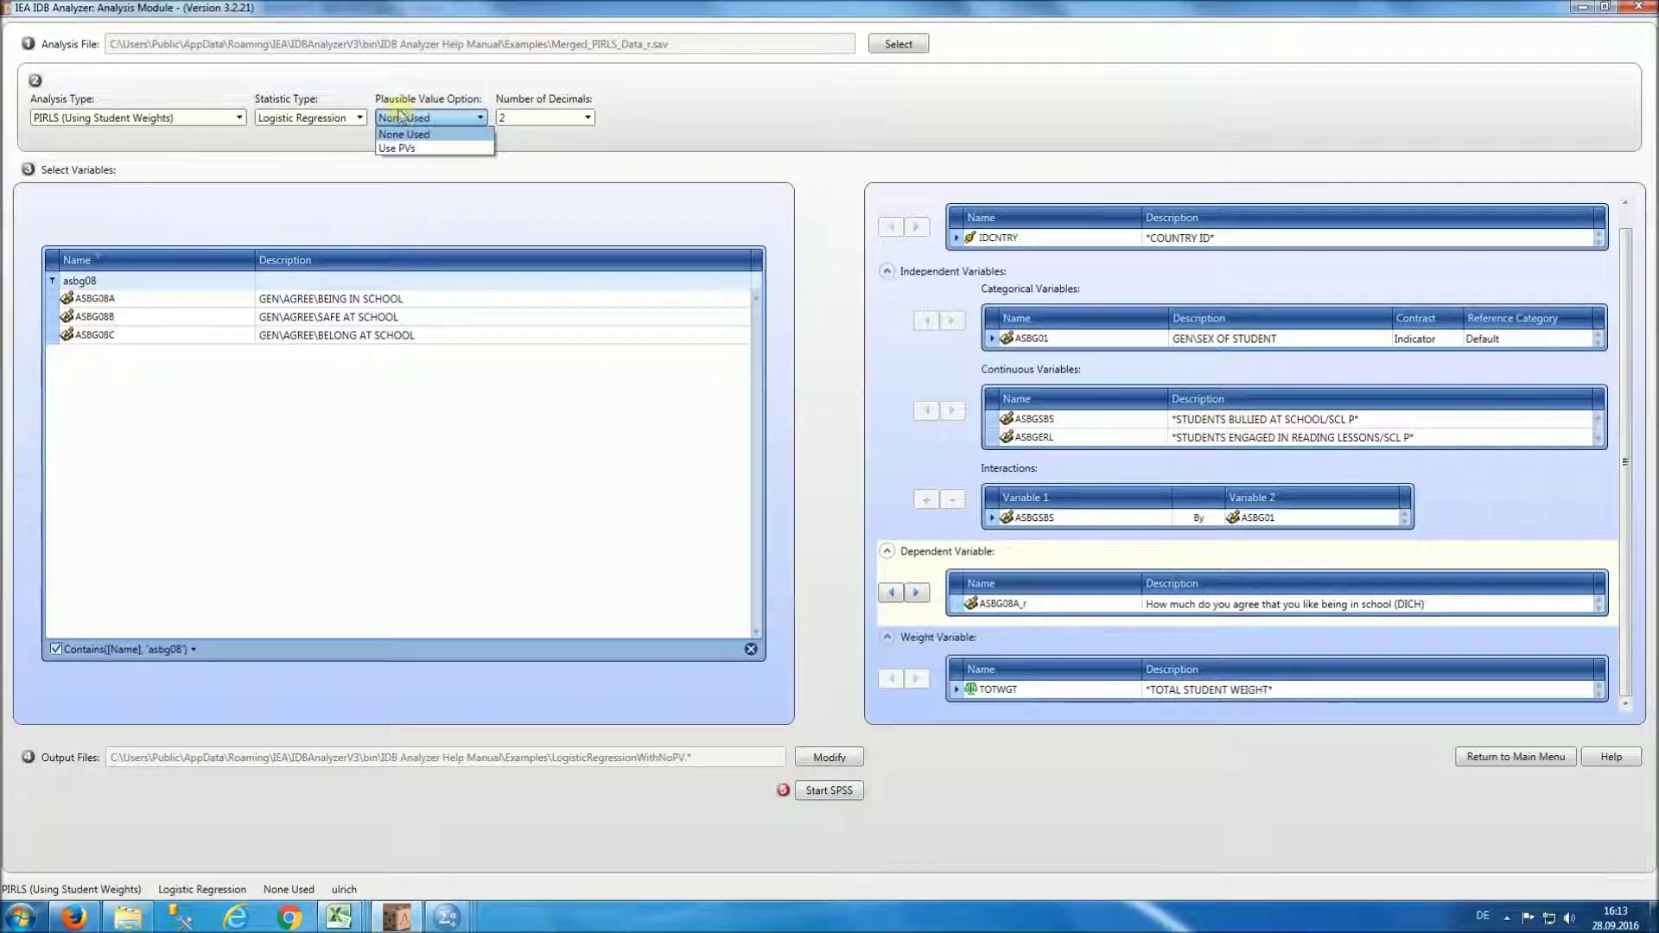
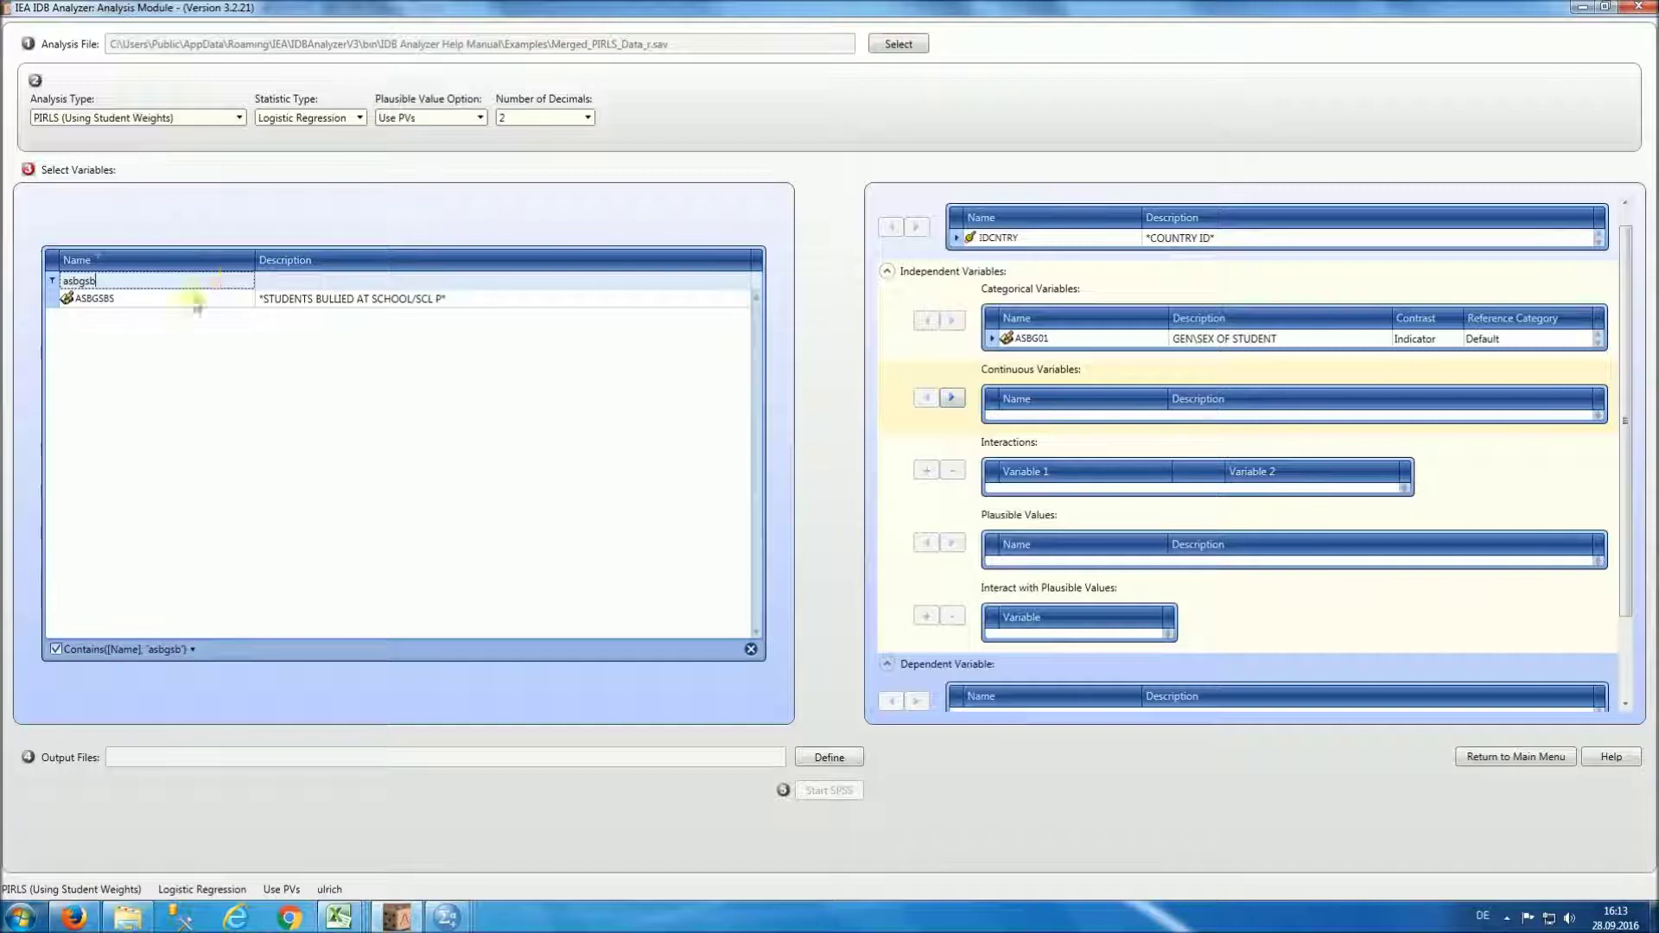
{"action": "double_click", "coordinate": [173, 307]}
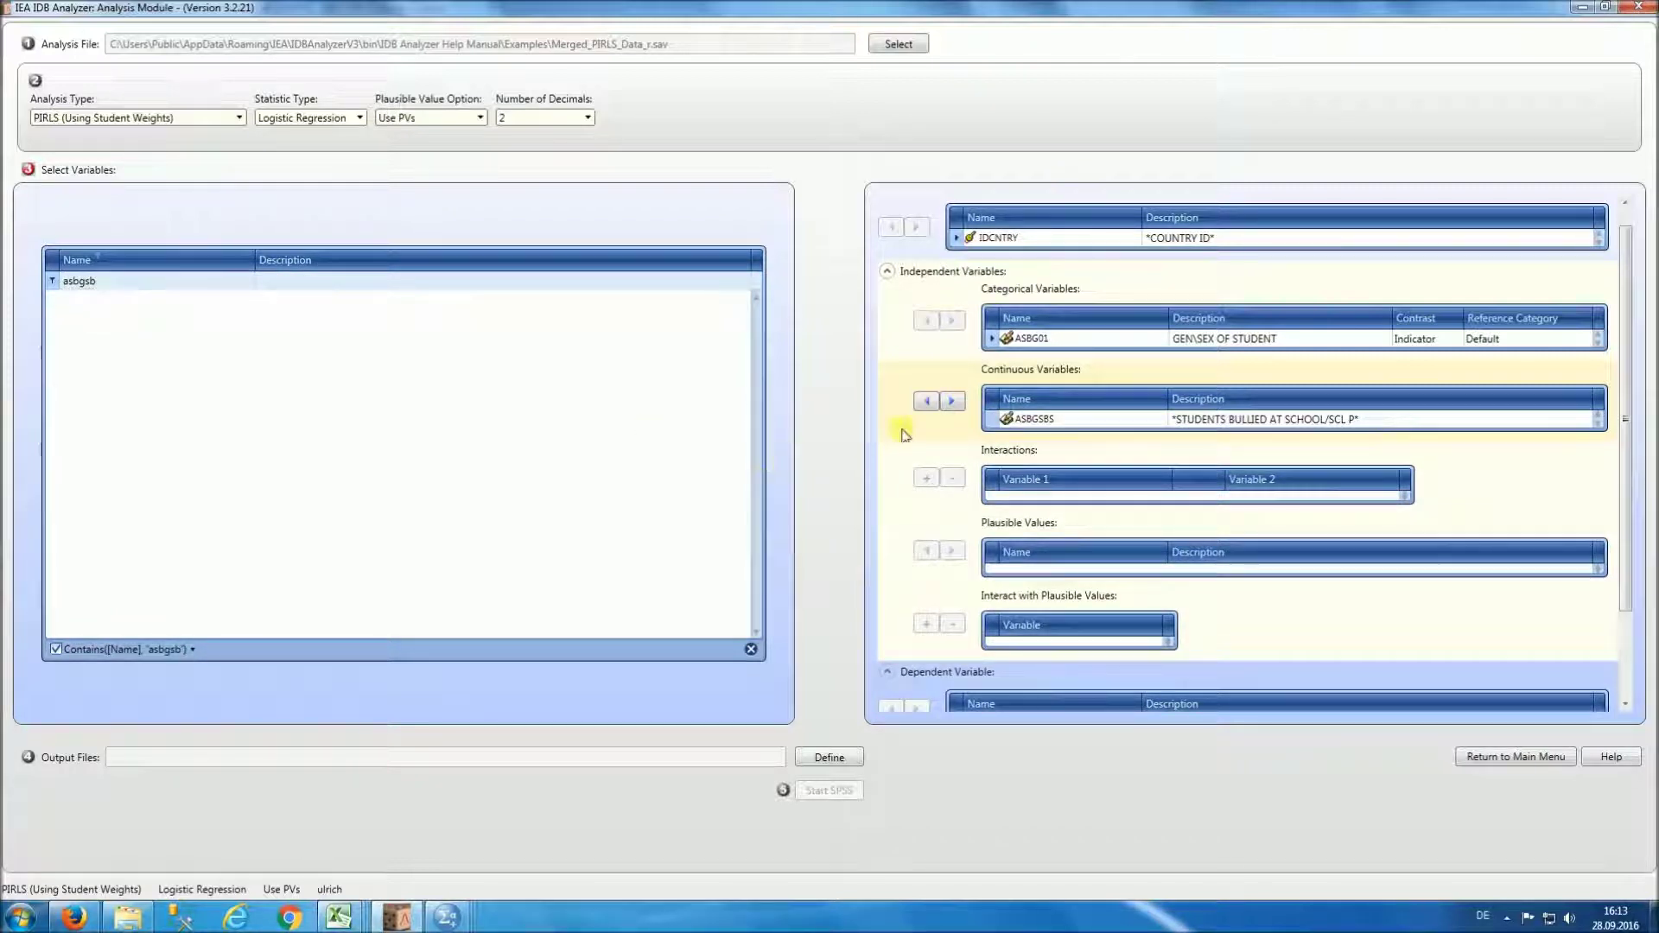
{"action": "left_click", "coordinate": [177, 281]}
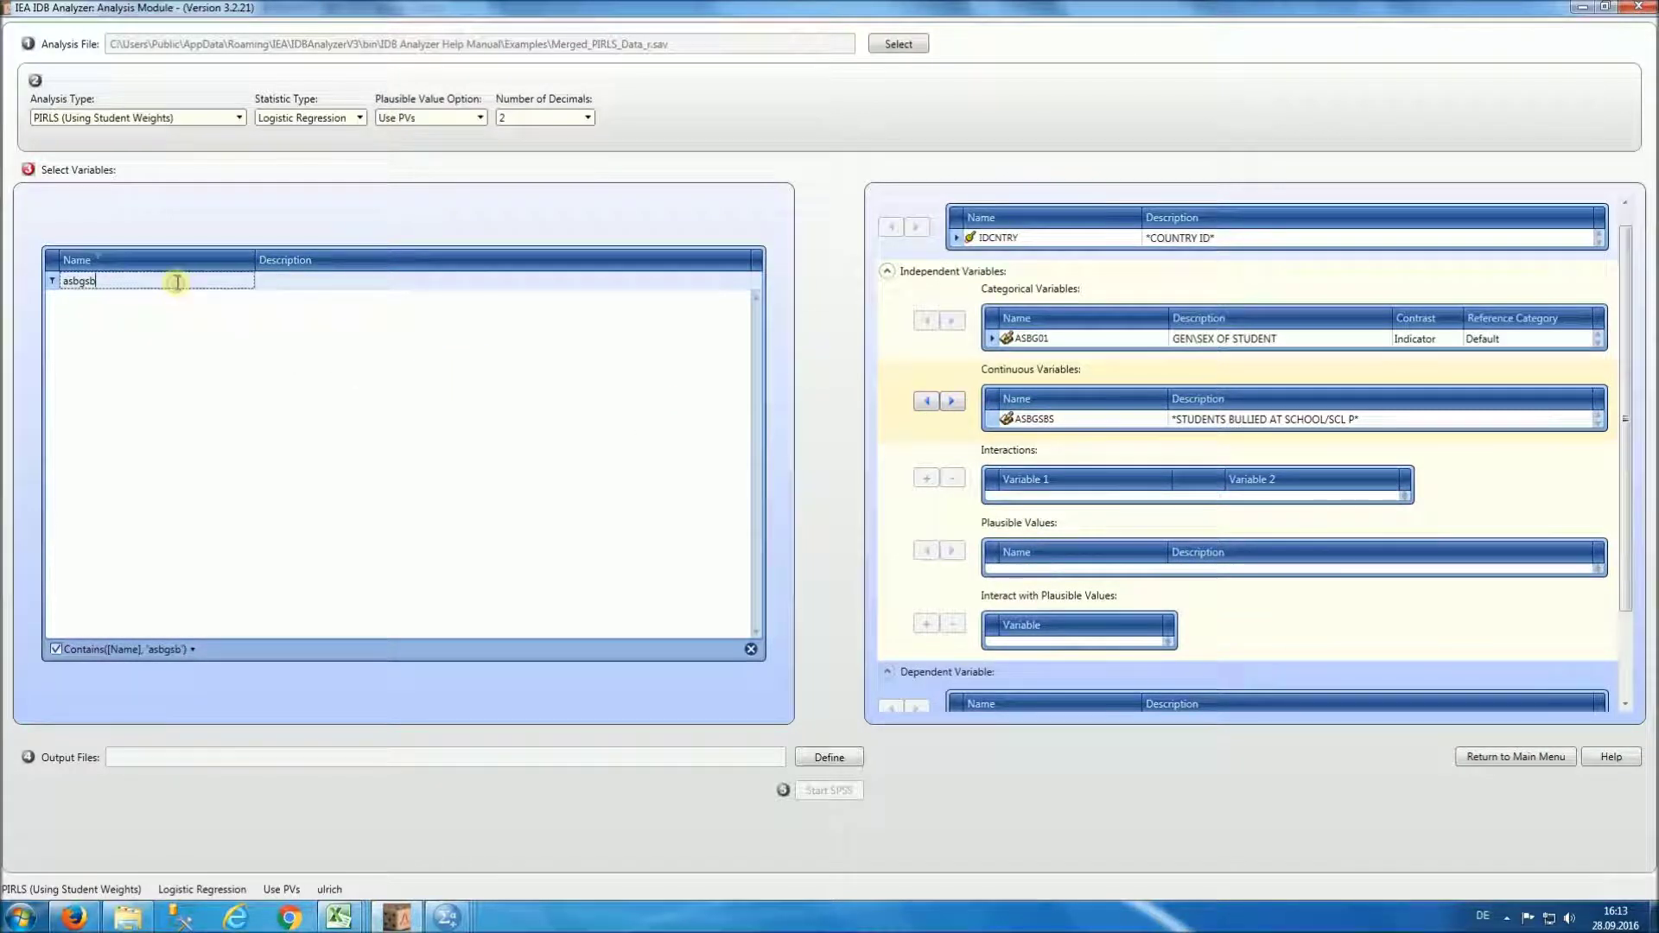
{"action": "key", "text": "BackSpace"}
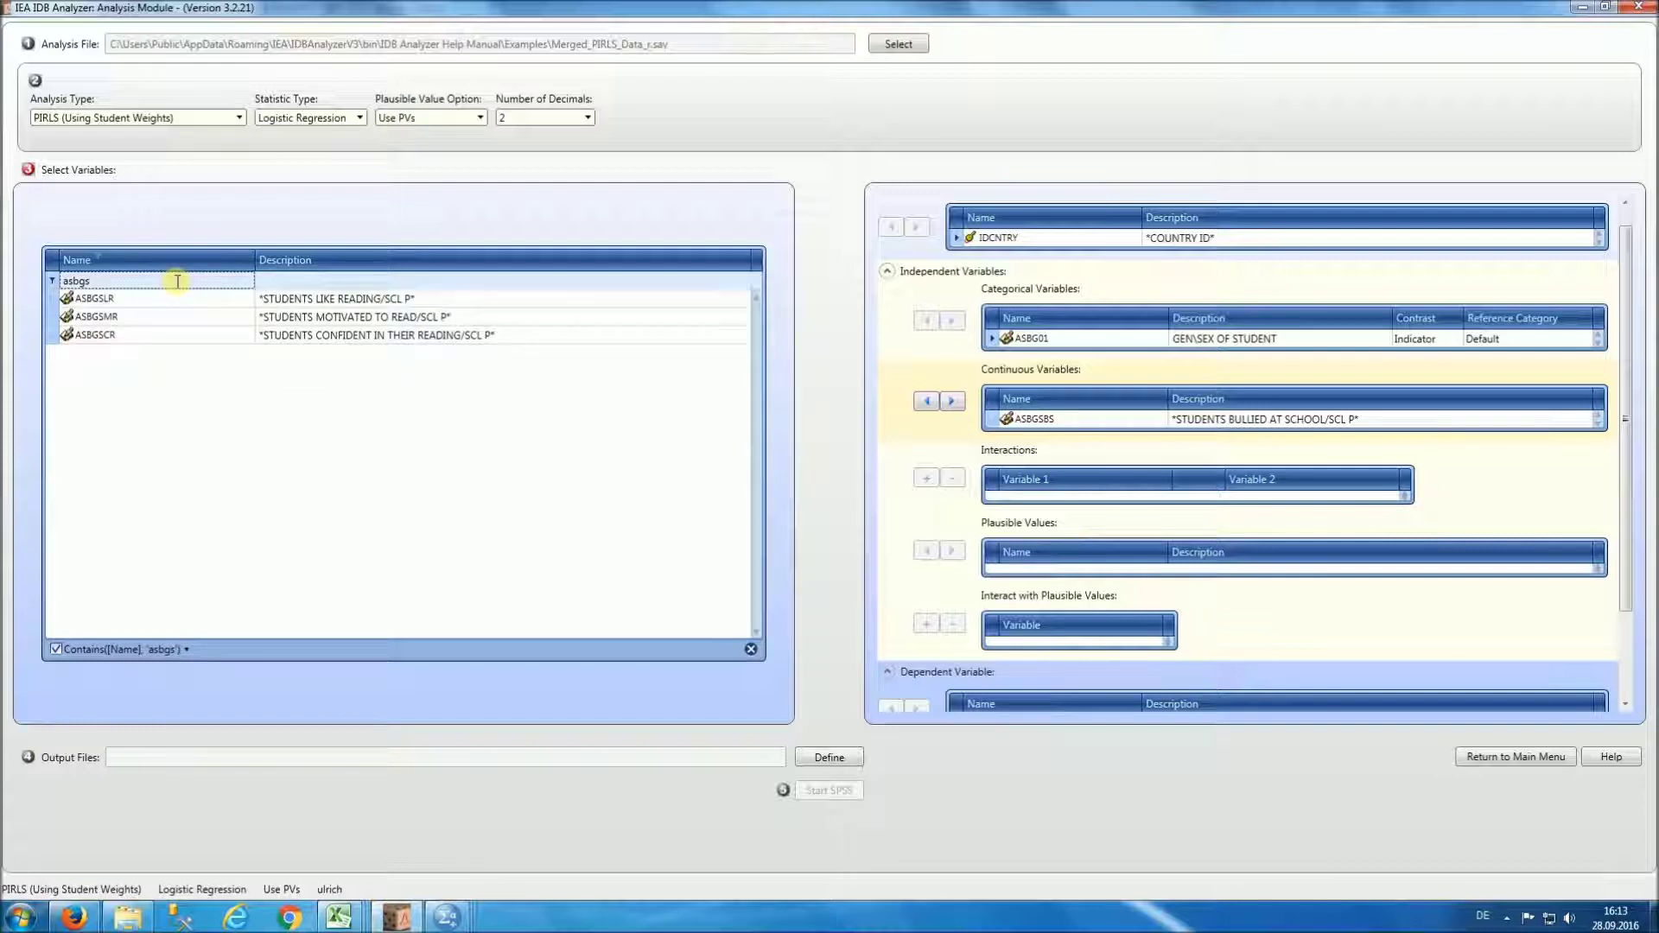
{"action": "key", "text": "BackSpace"}
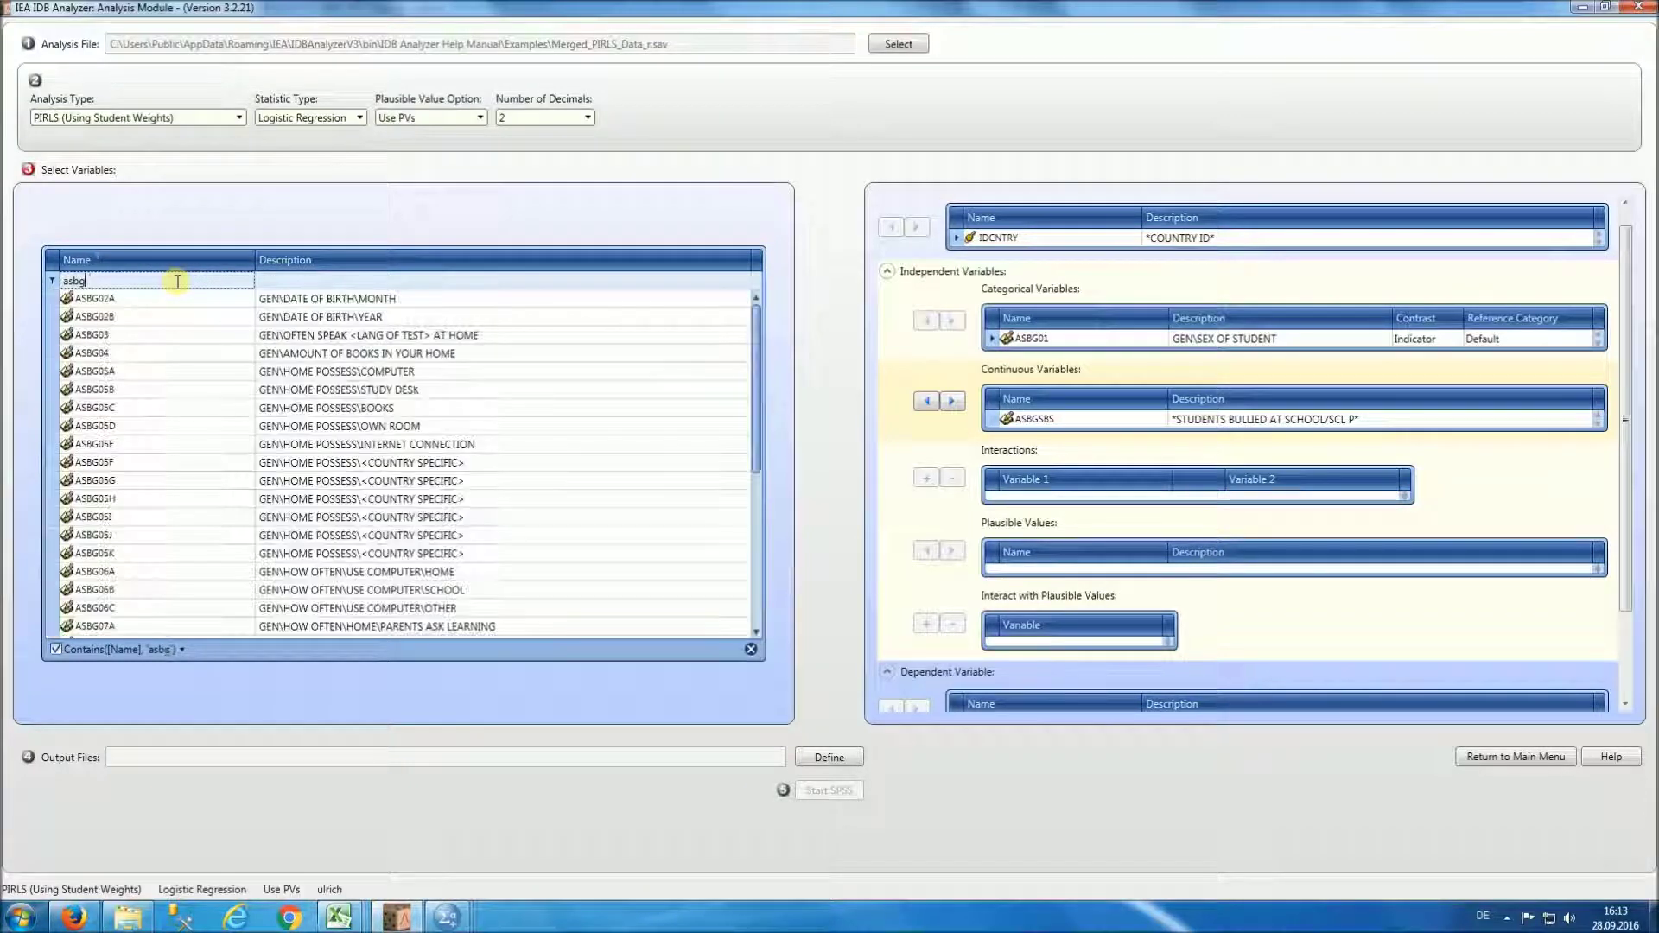
{"action": "type", "text": "er"}
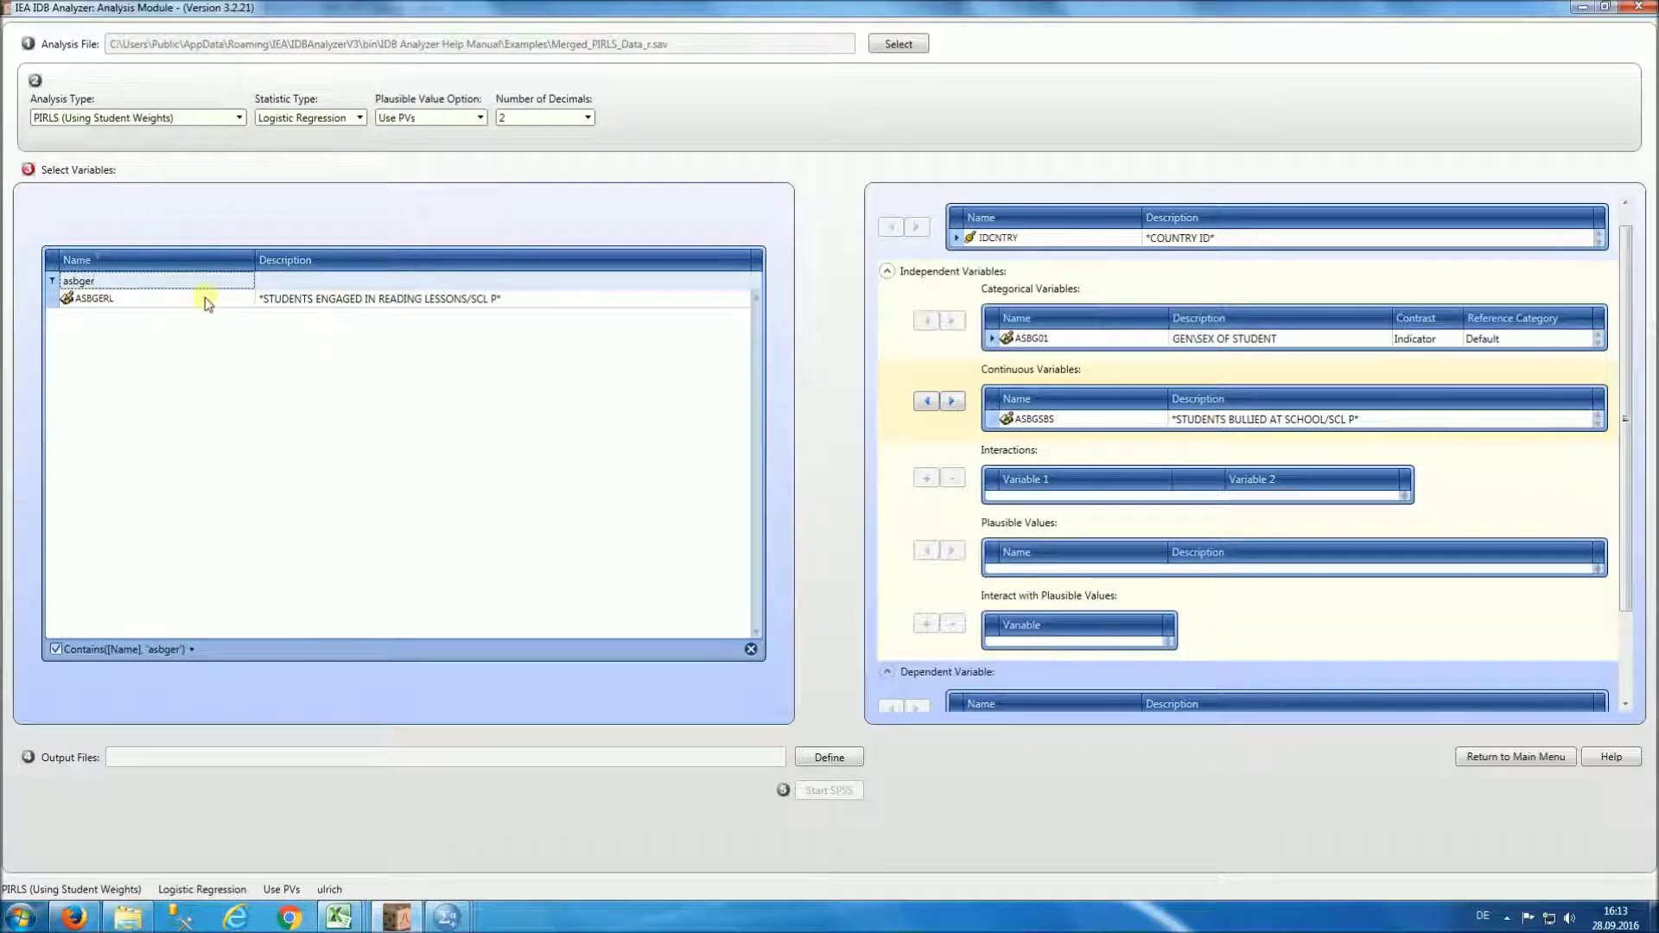
{"action": "double_click", "coordinate": [172, 303]}
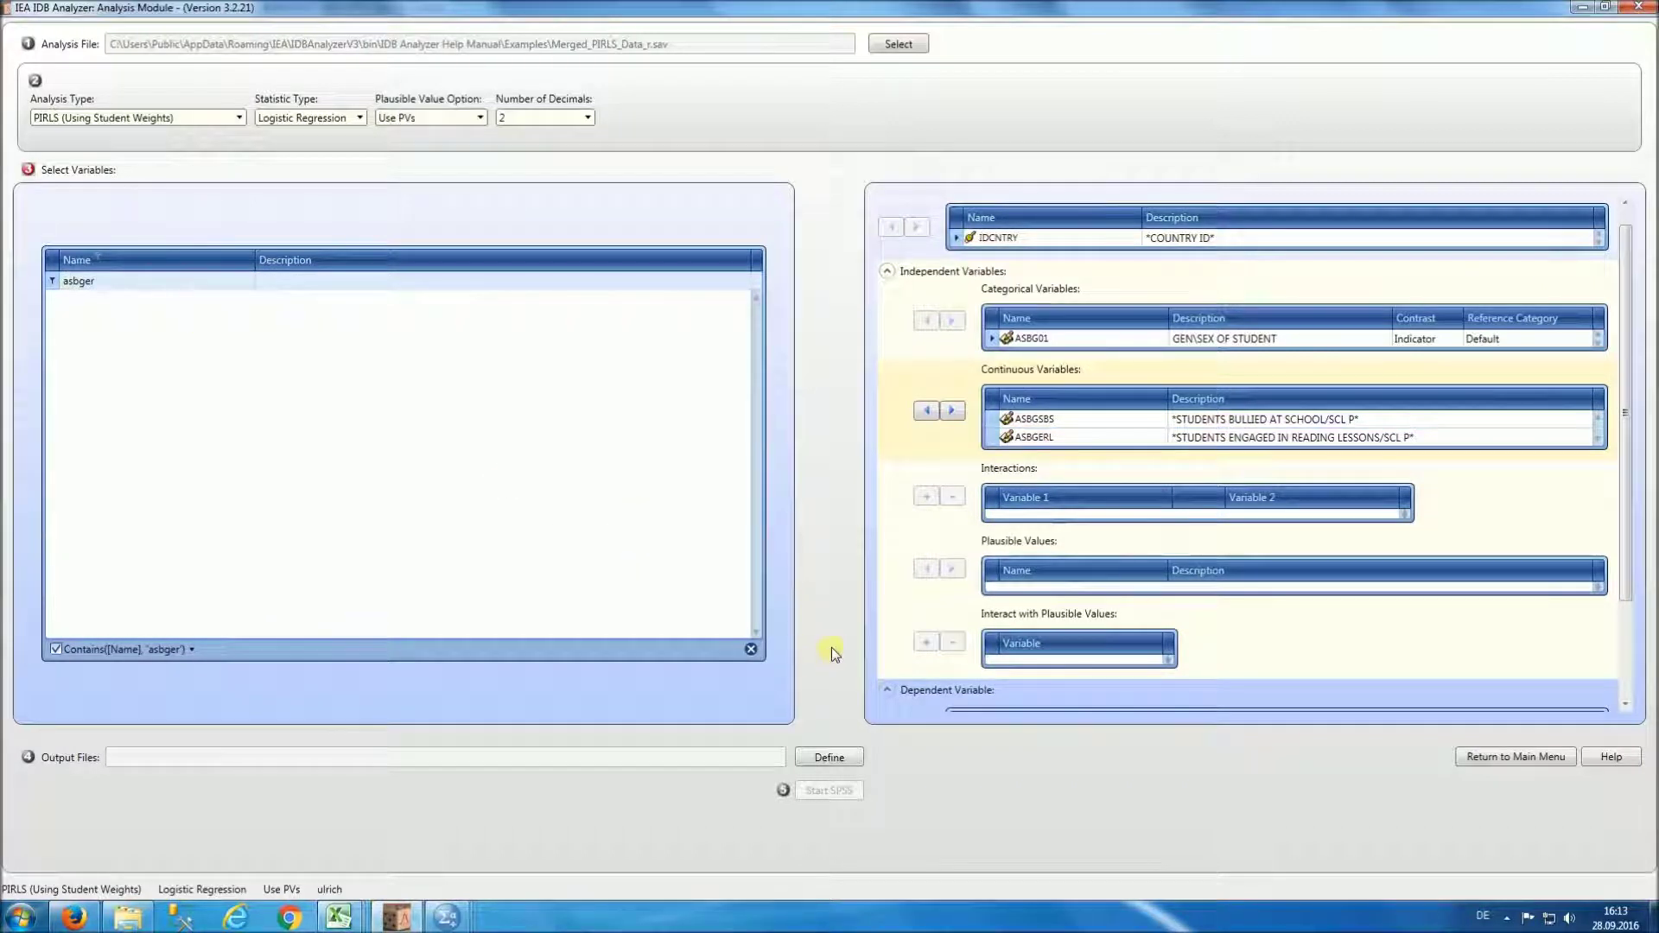
Add the overall reading plausible values ASRREA01-05 to the independent variables.
{"action": "left_click_drag", "start_coordinate": [1632, 571], "coordinate": [1636, 637]}
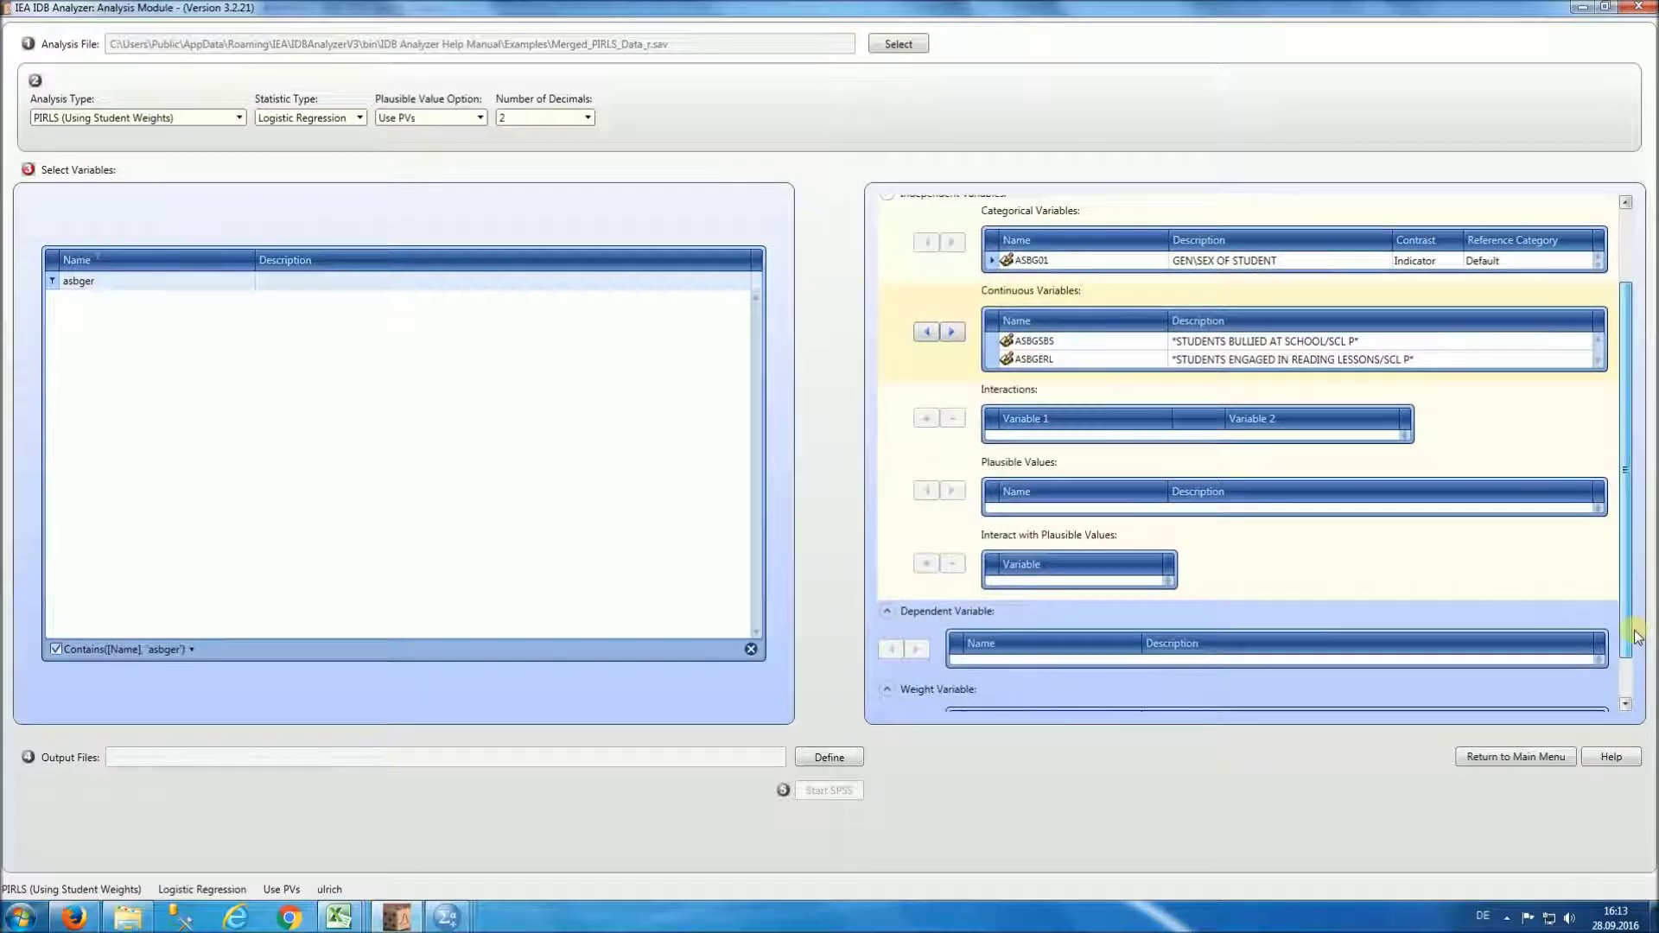
{"action": "left_click", "coordinate": [977, 510]}
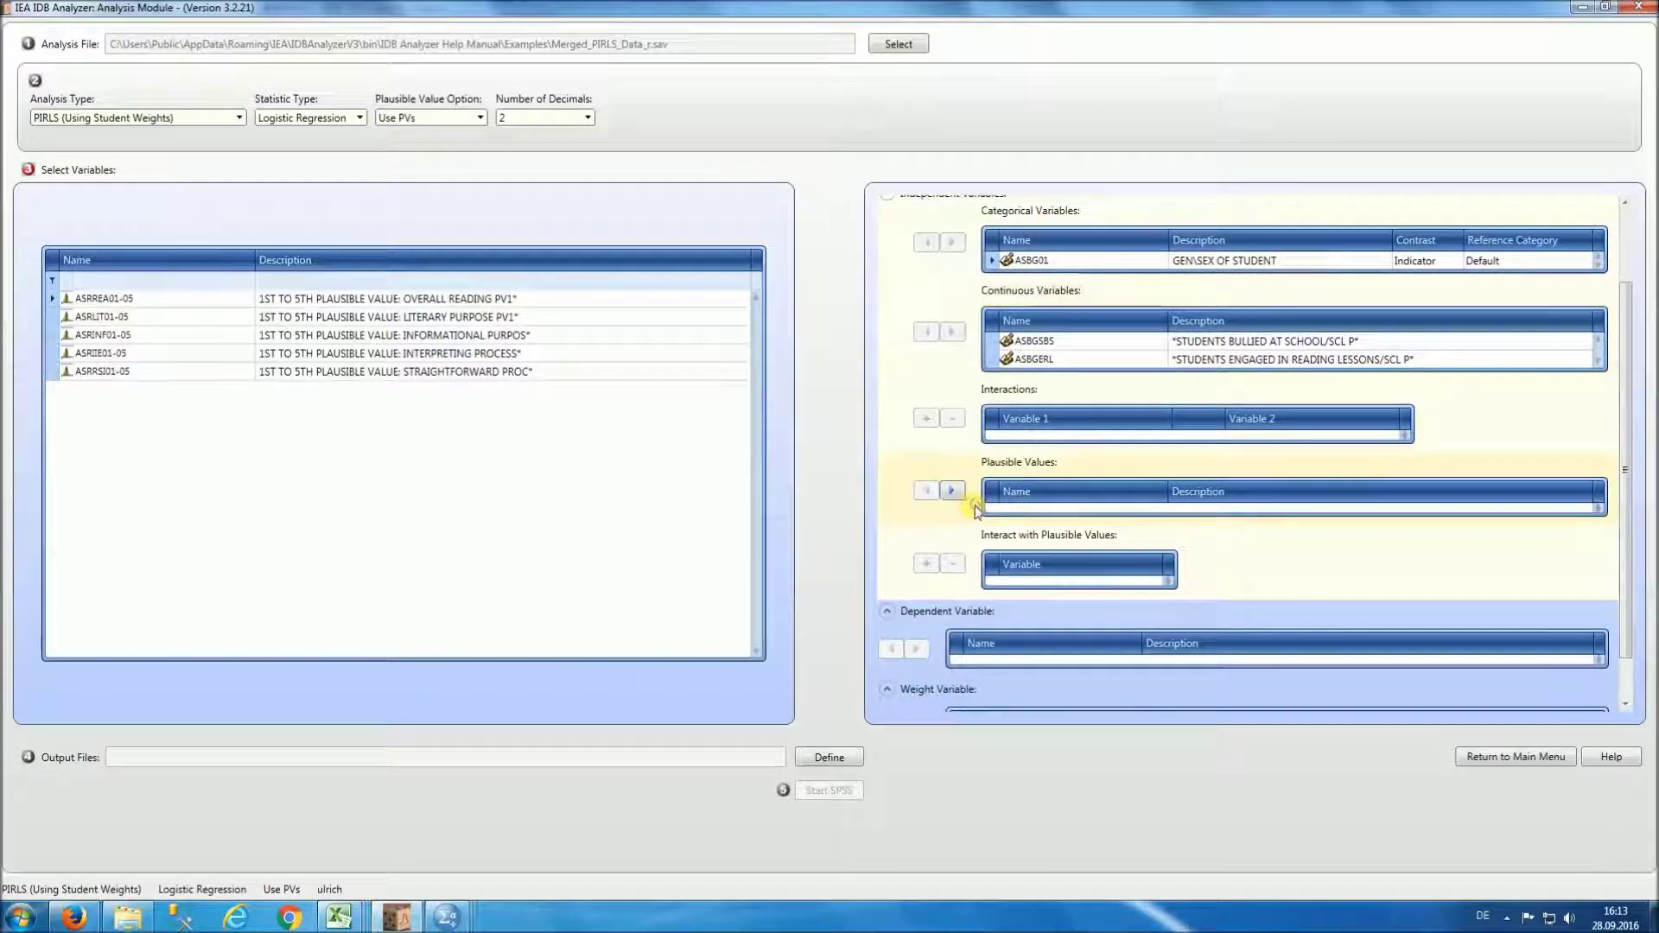
{"action": "double_click", "coordinate": [130, 299]}
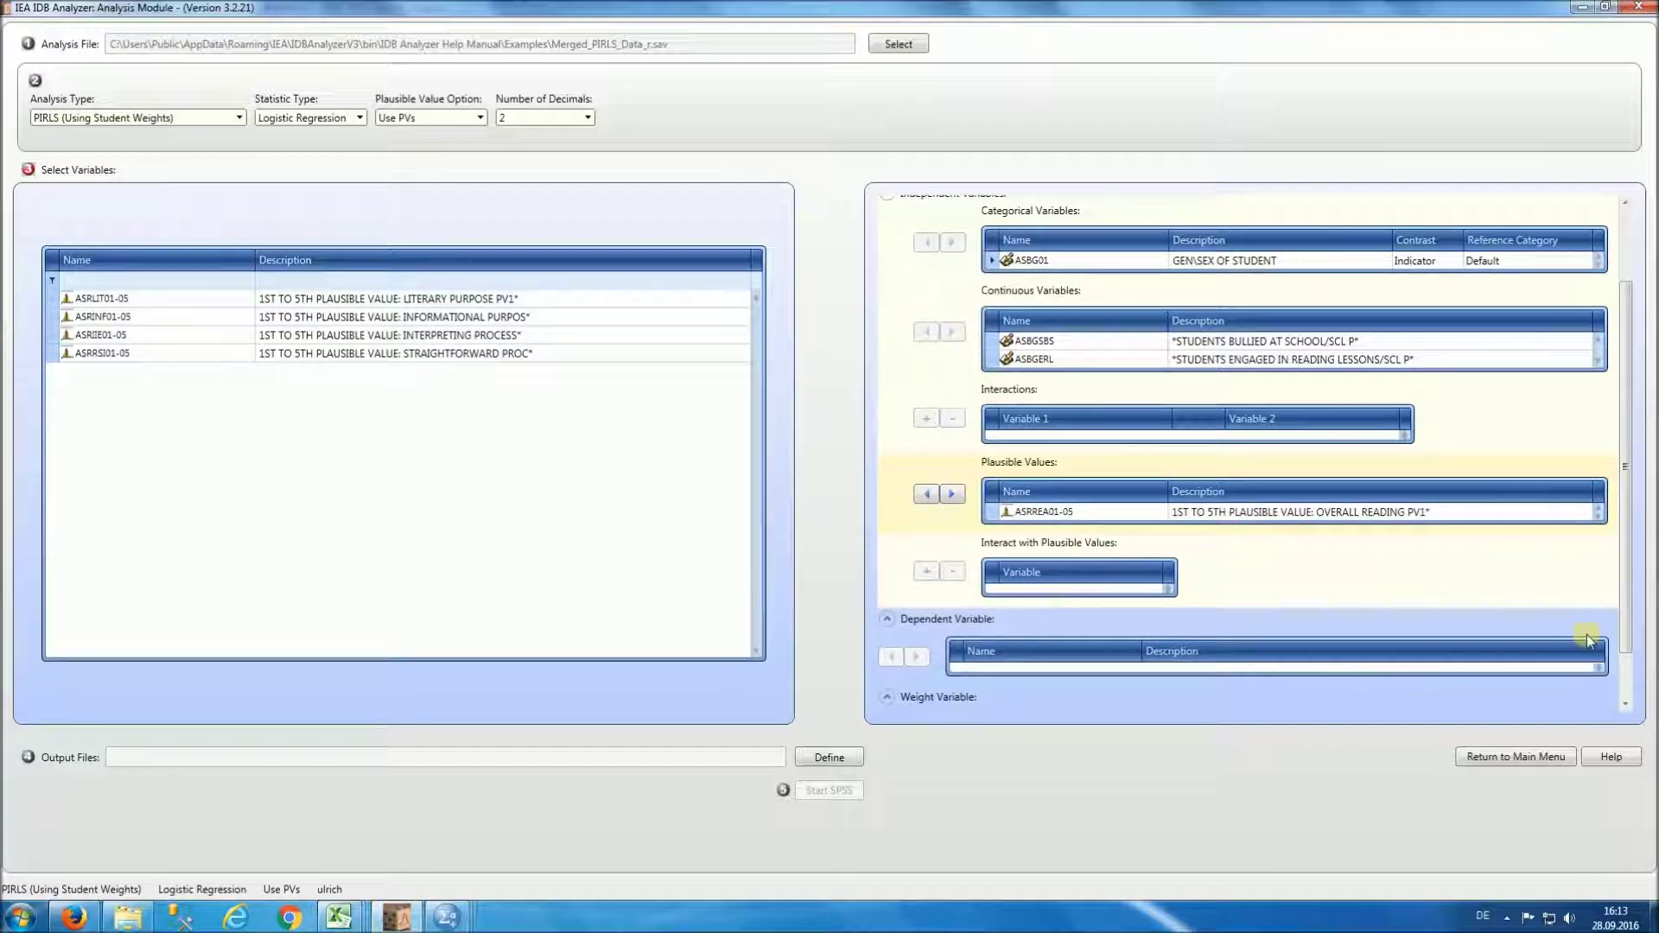
Filter the variable names for asbg08 and add ASBG08A_r as the dependent variable of the plausible-value analysis.
{"action": "scroll", "coordinate": [1625, 637], "scroll_direction": "down", "scroll_amount": 2}
{"action": "left_click", "coordinate": [941, 613]}
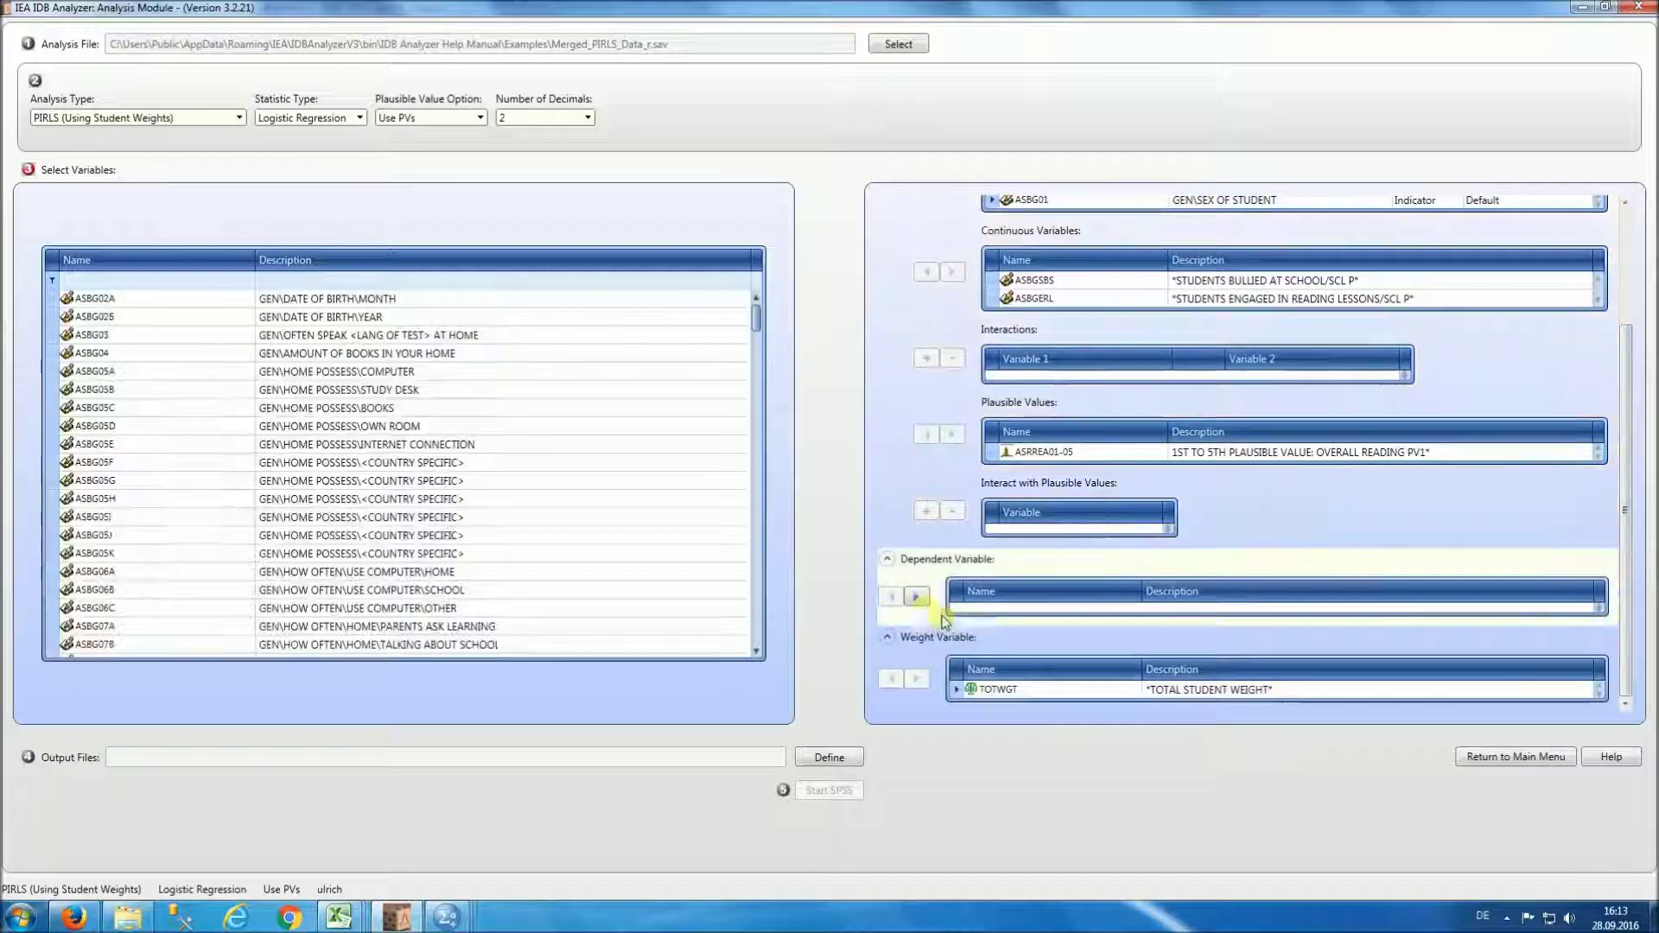
{"action": "left_click", "coordinate": [177, 284]}
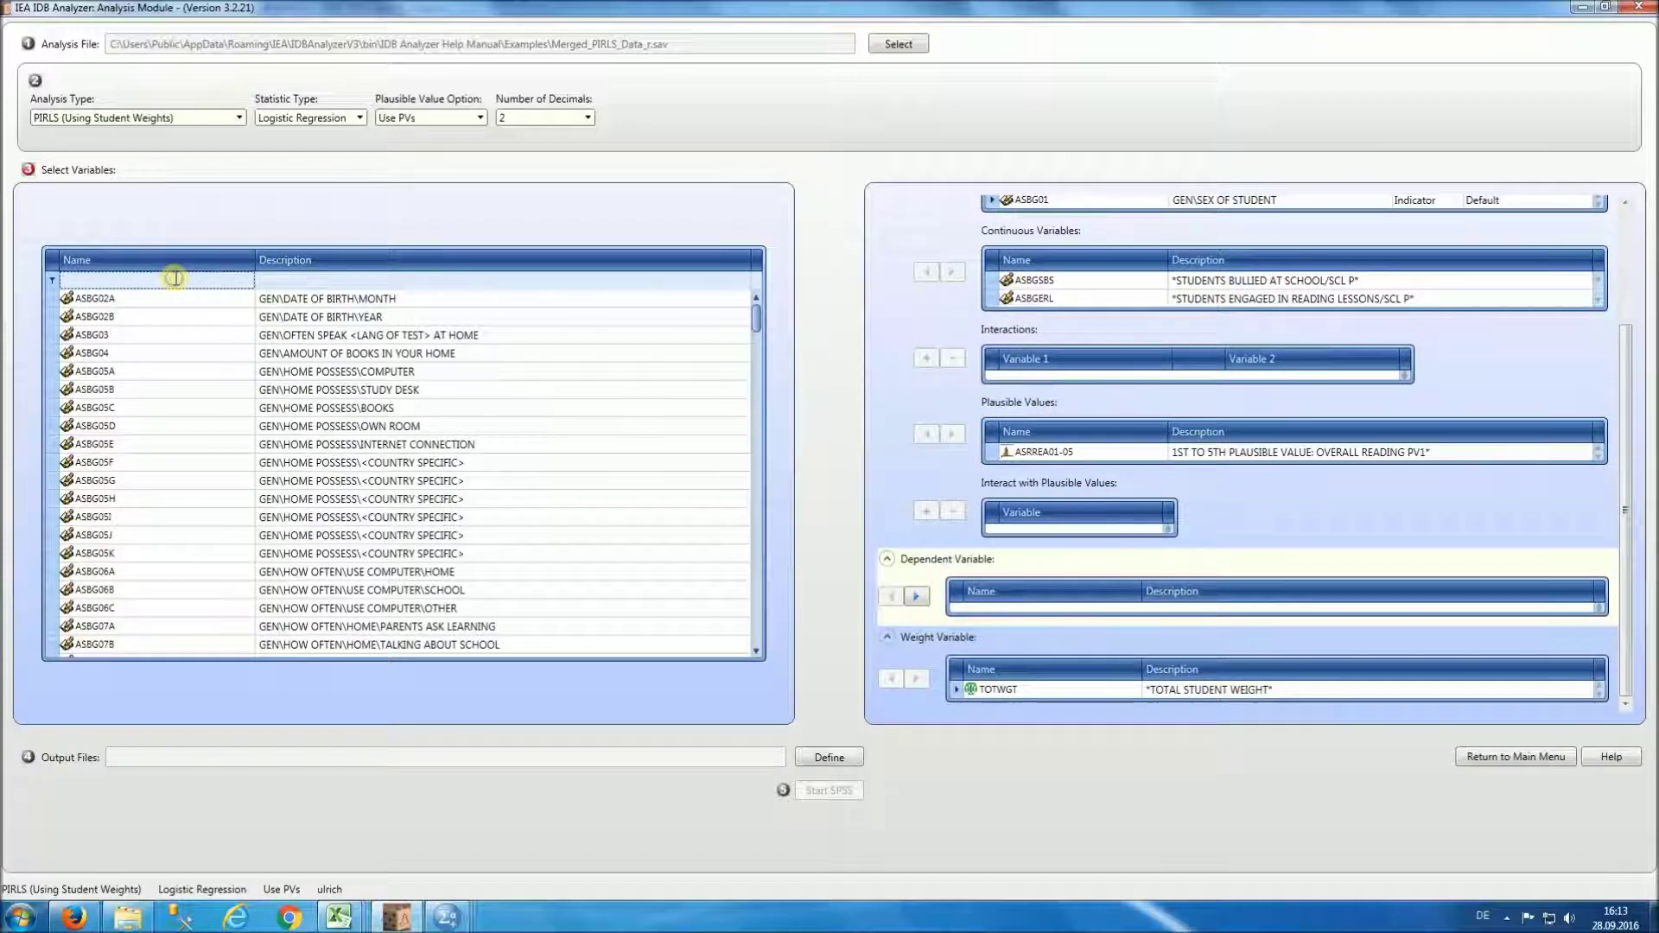
{"action": "type", "text": "a"}
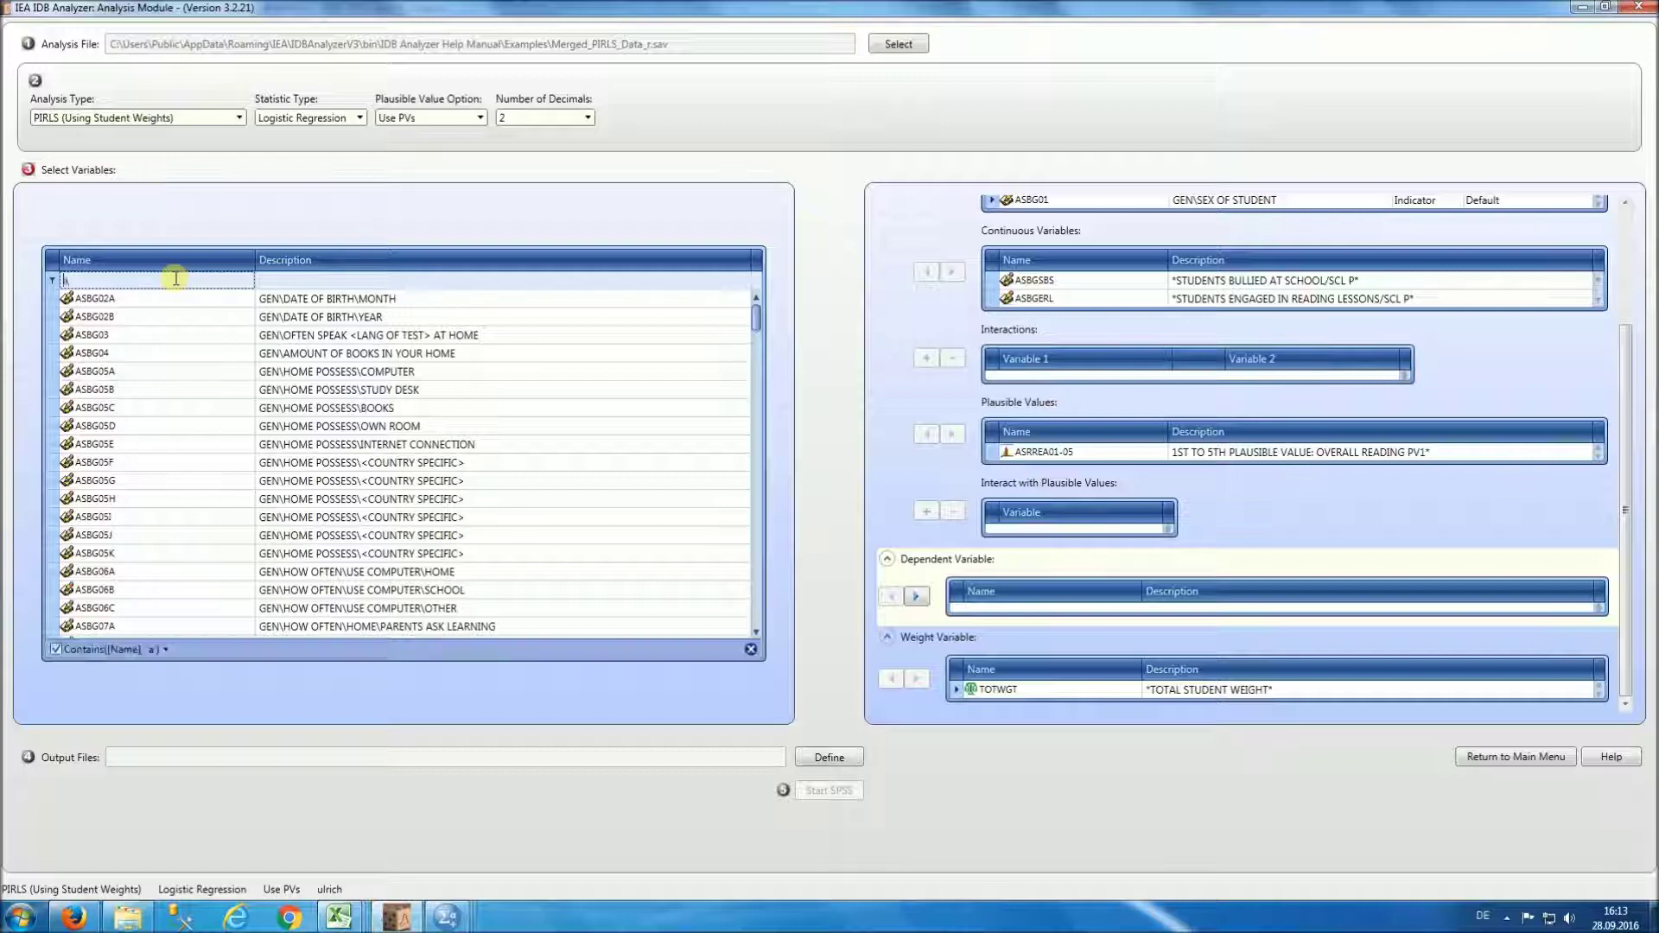
{"action": "type", "text": "sbg08"}
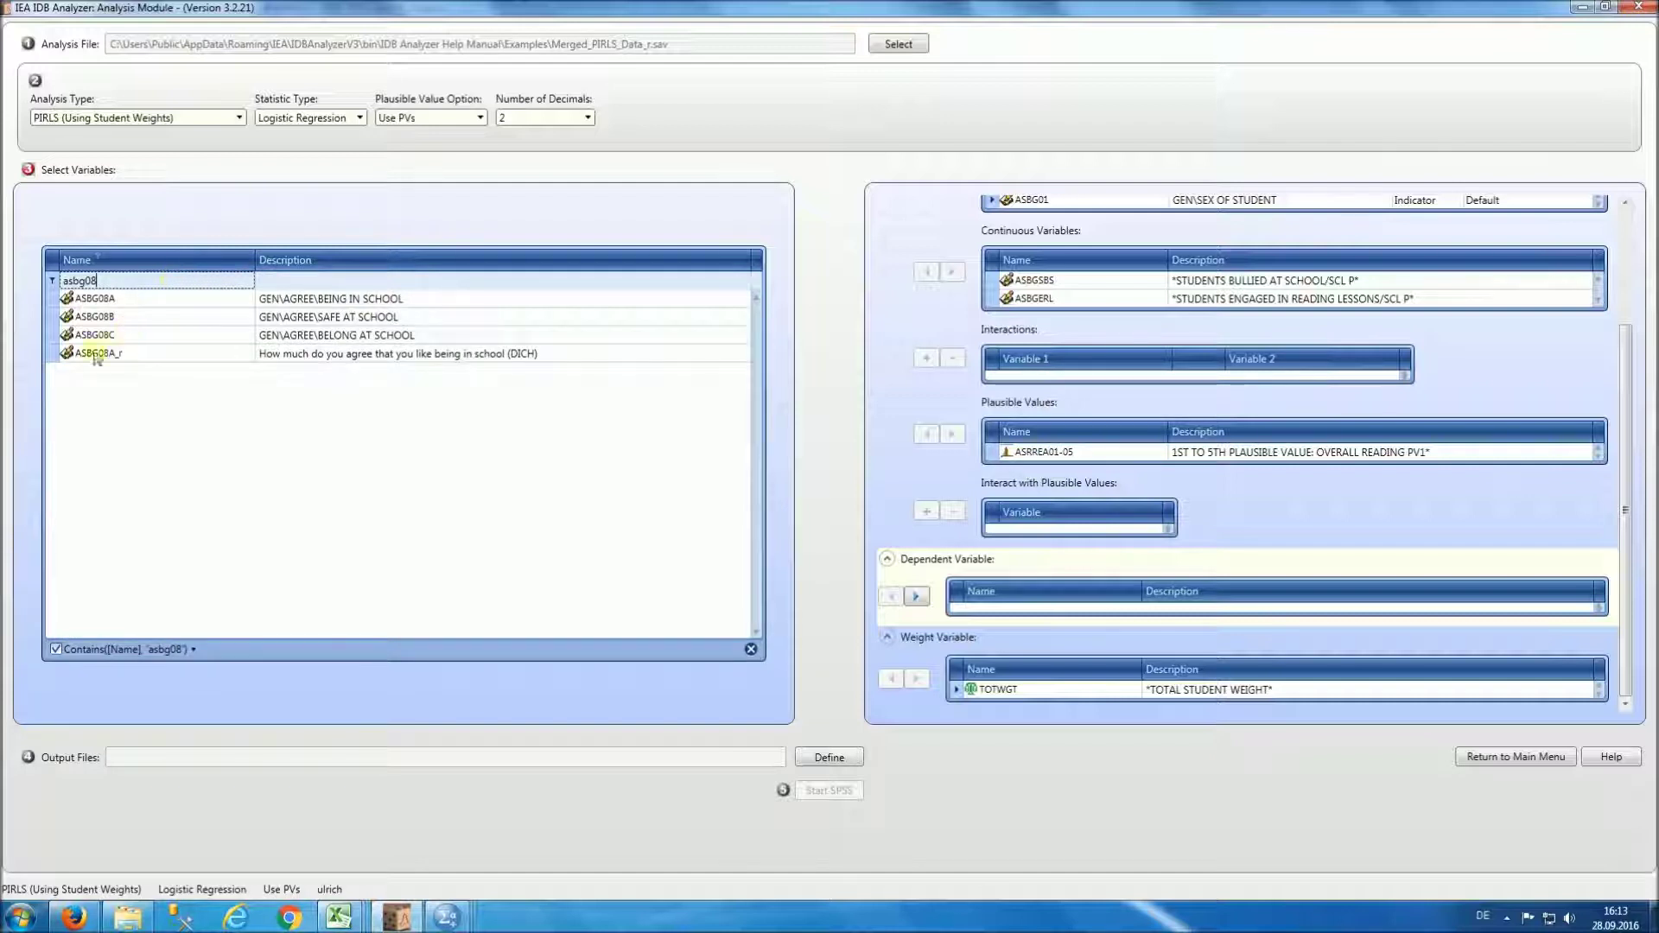
{"action": "left_click", "coordinate": [132, 355]}
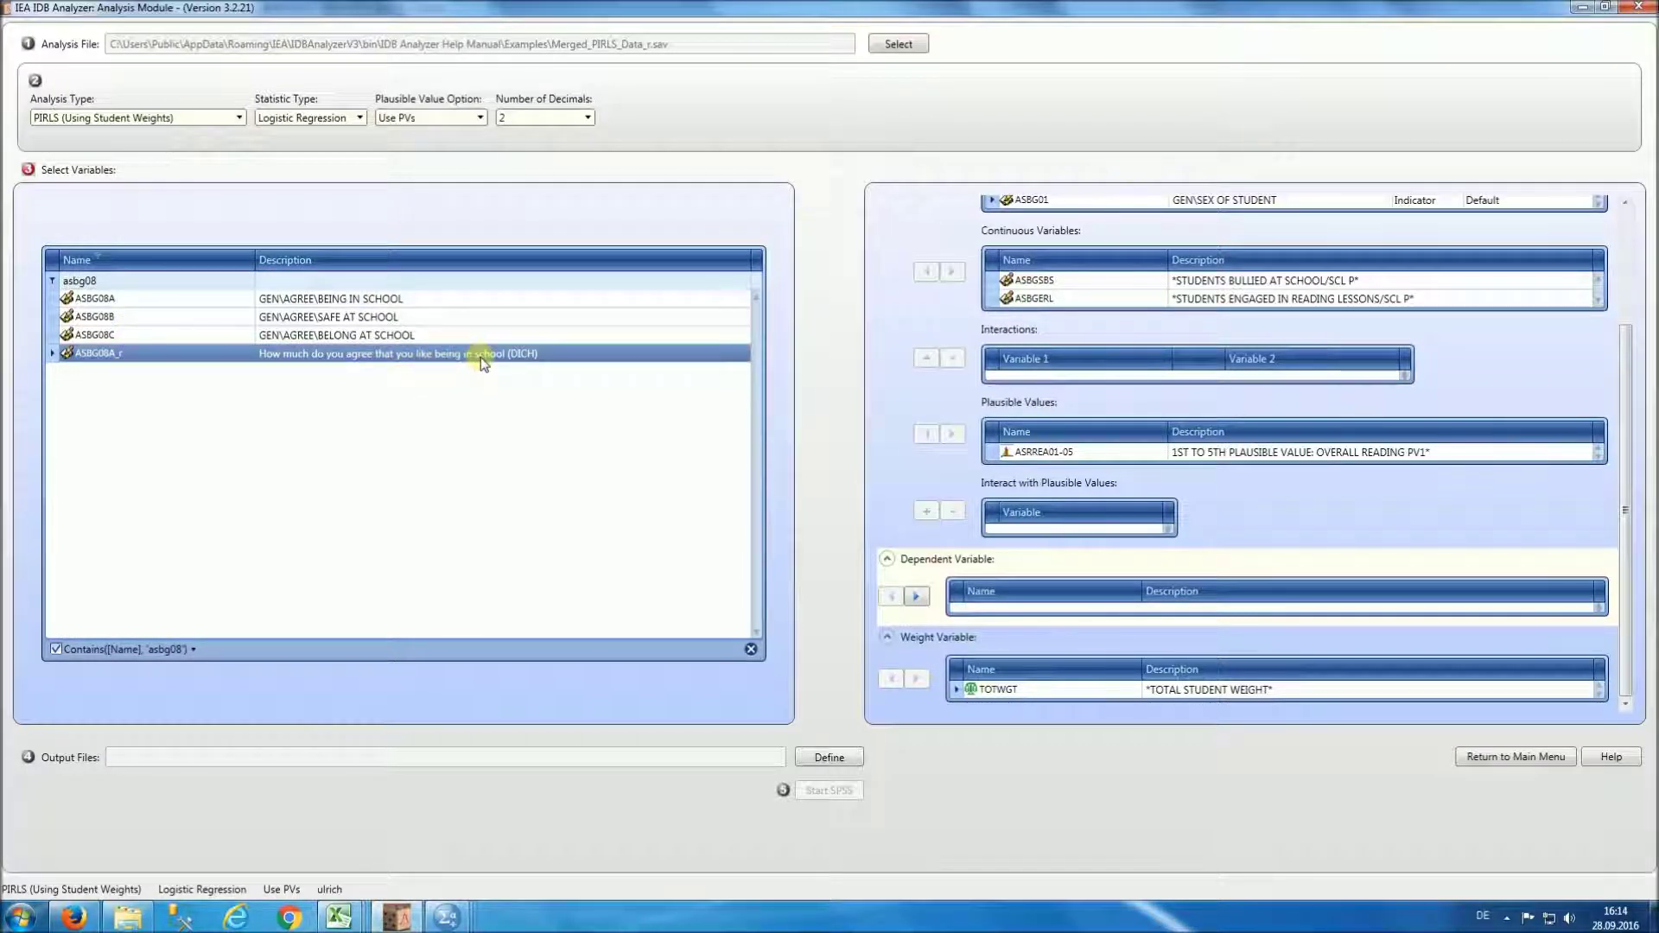
{"action": "left_click", "coordinate": [918, 596]}
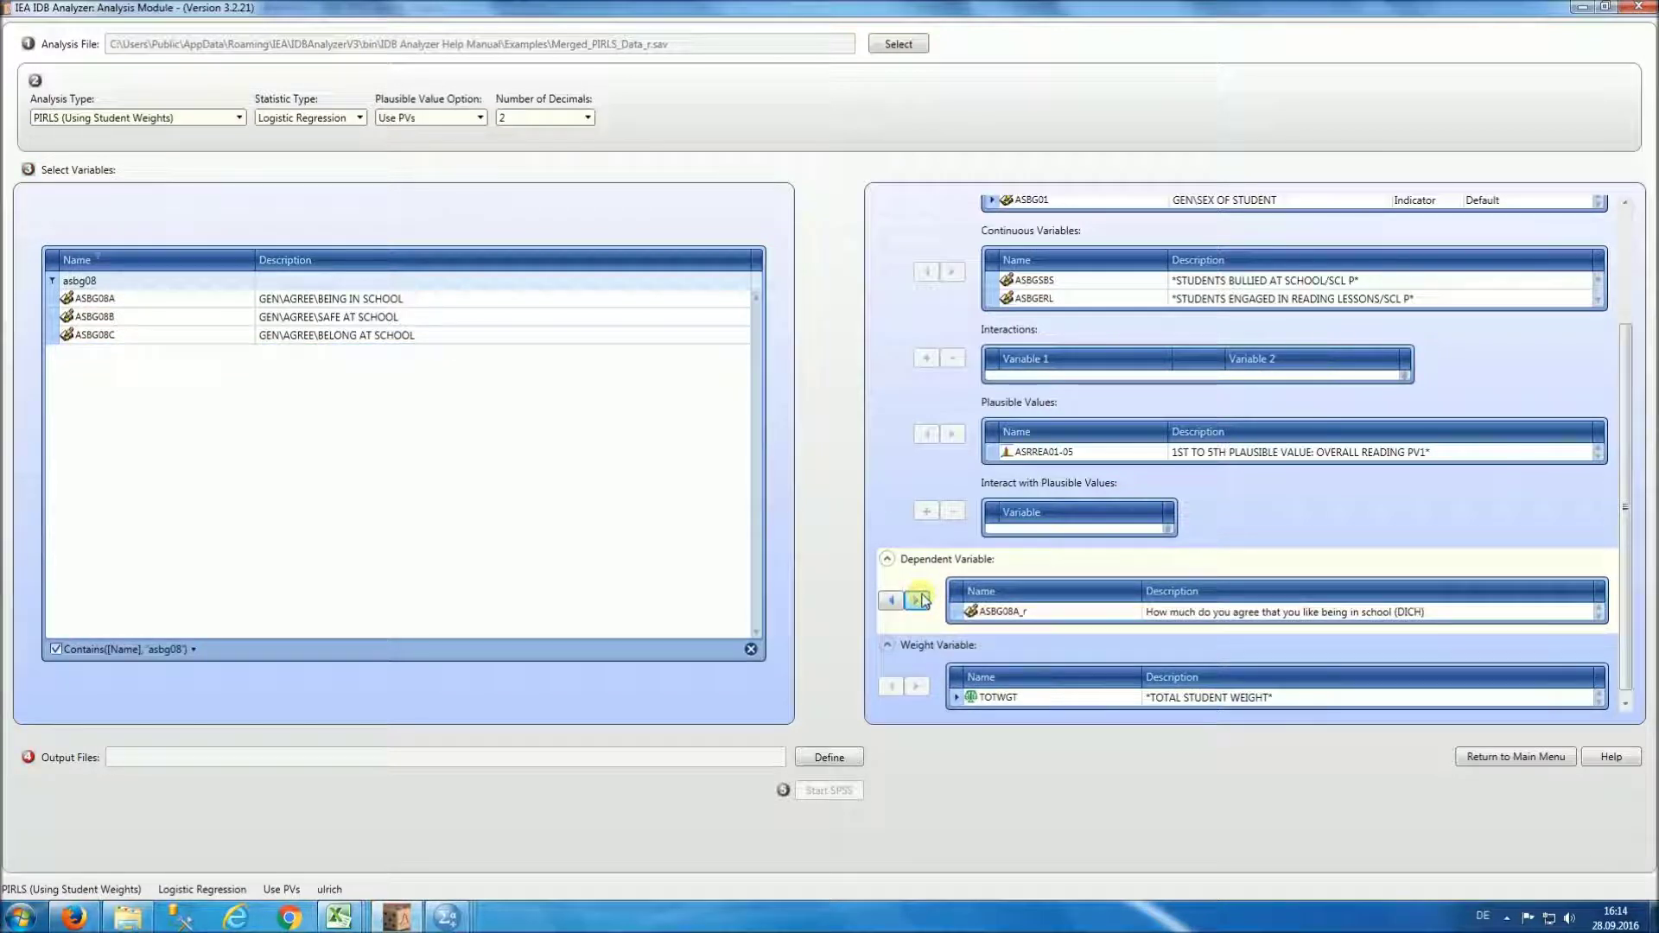
Define the output files as LogisticRegressionWithPV in the Examples folder.
{"action": "left_click", "coordinate": [832, 757]}
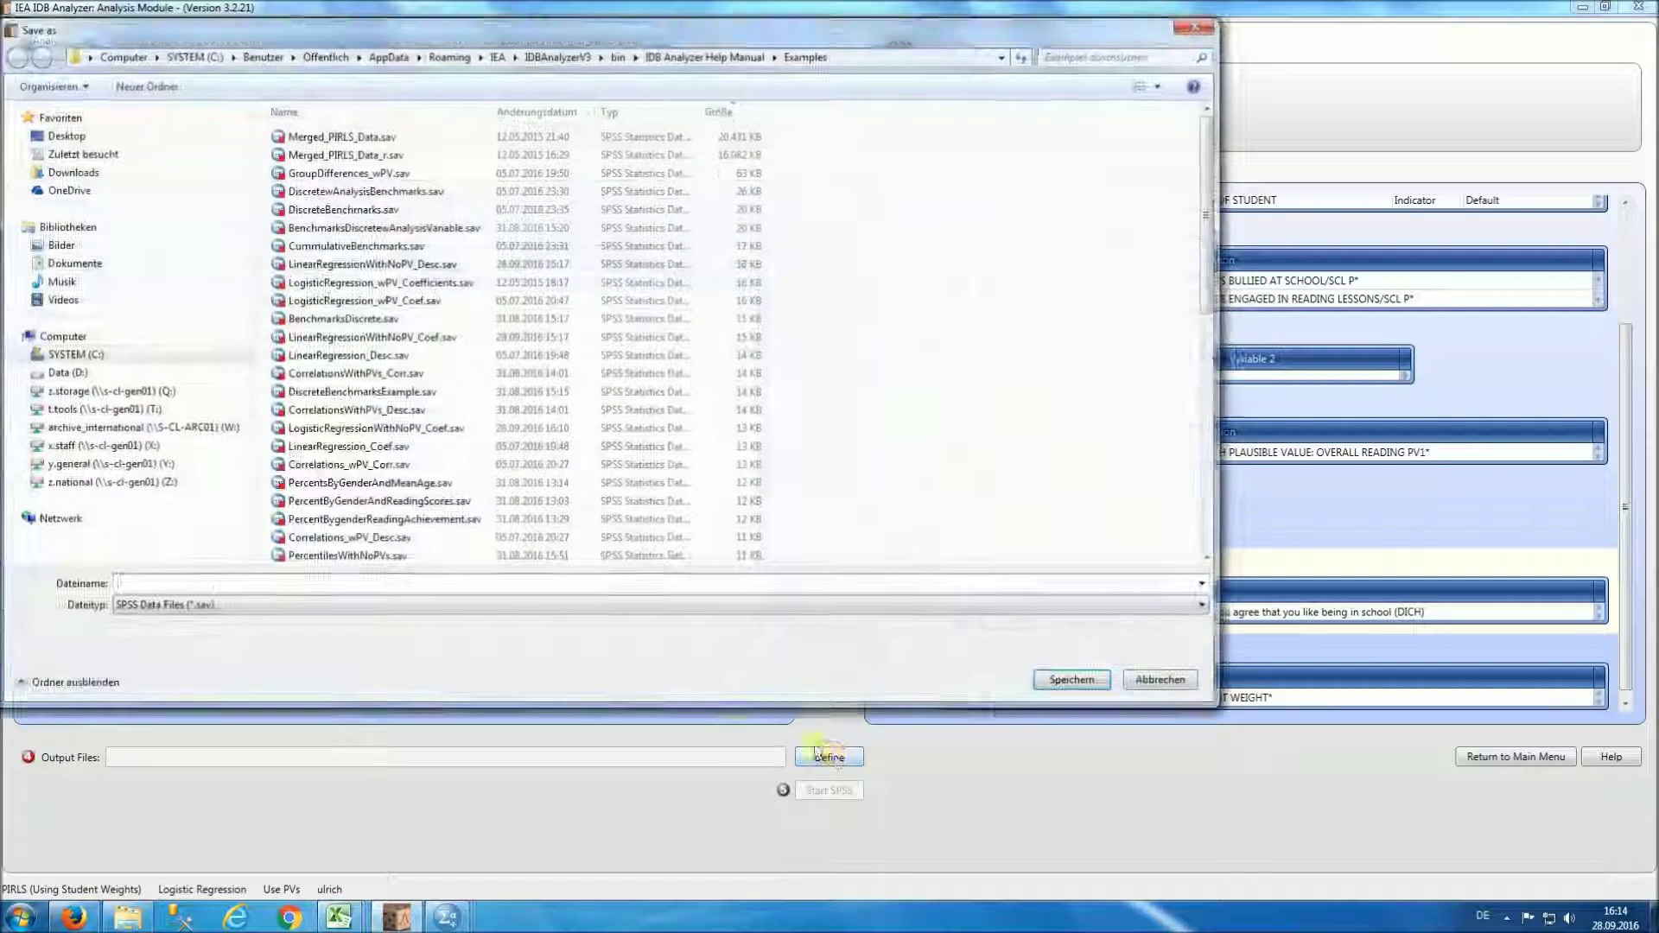
{"action": "left_click", "coordinate": [532, 584]}
{"action": "type", "text": "Logistic"}
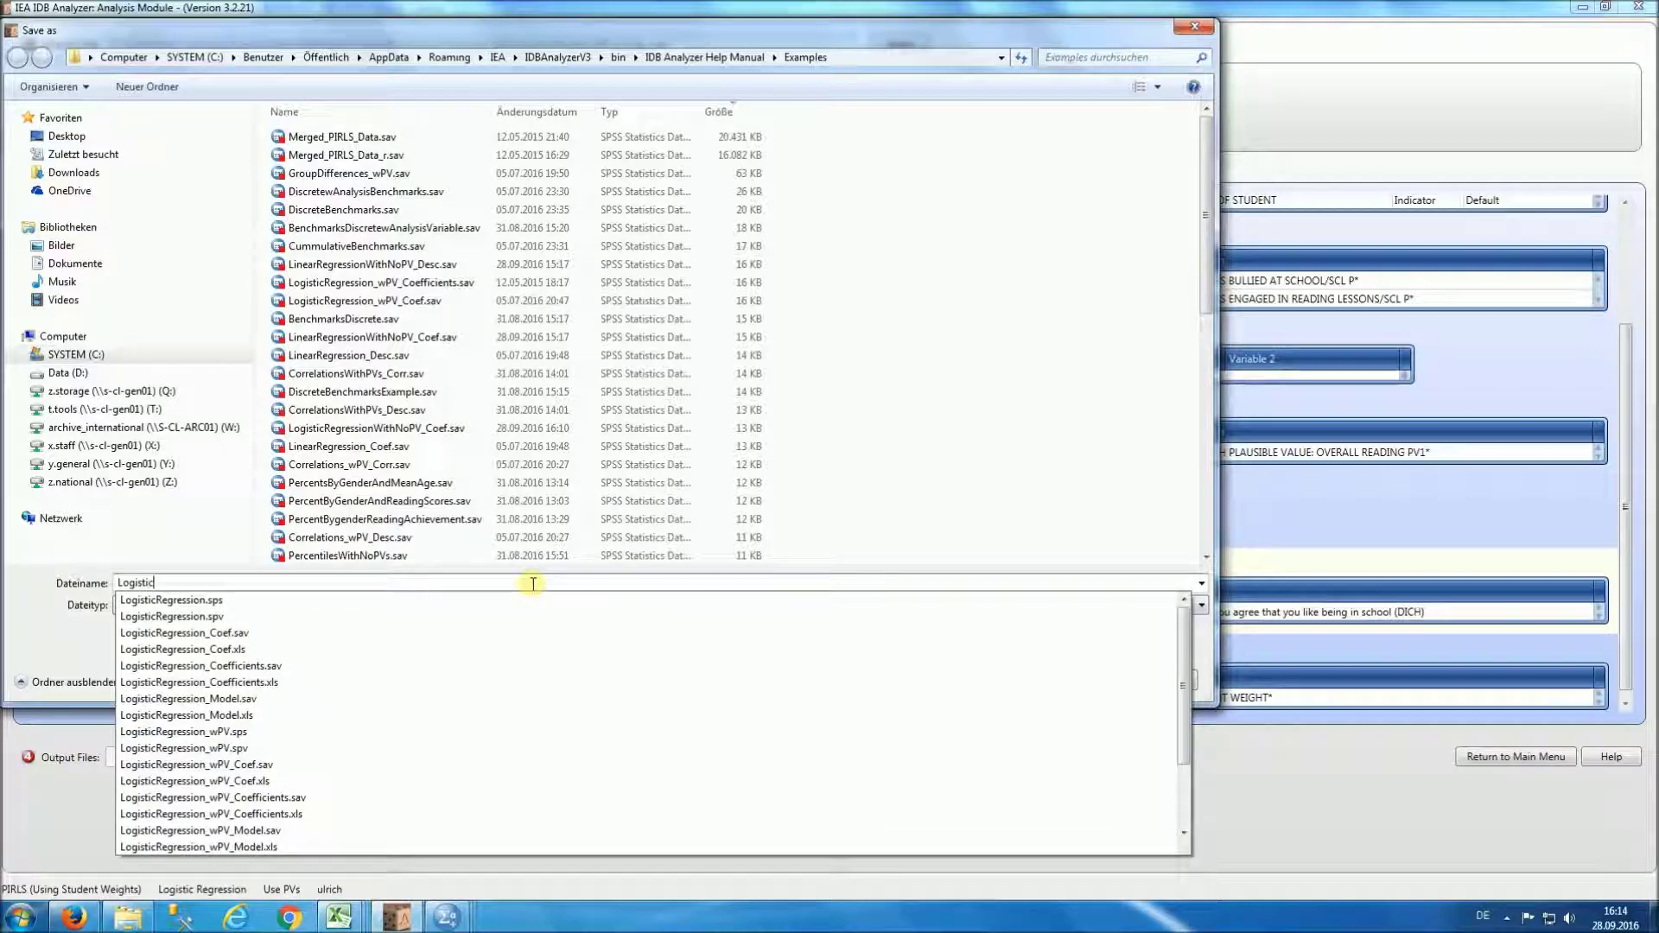
{"action": "type", "text": "Rwg"}
{"action": "key", "text": "BackSpace"}
{"action": "type", "text": "egressionWi"}
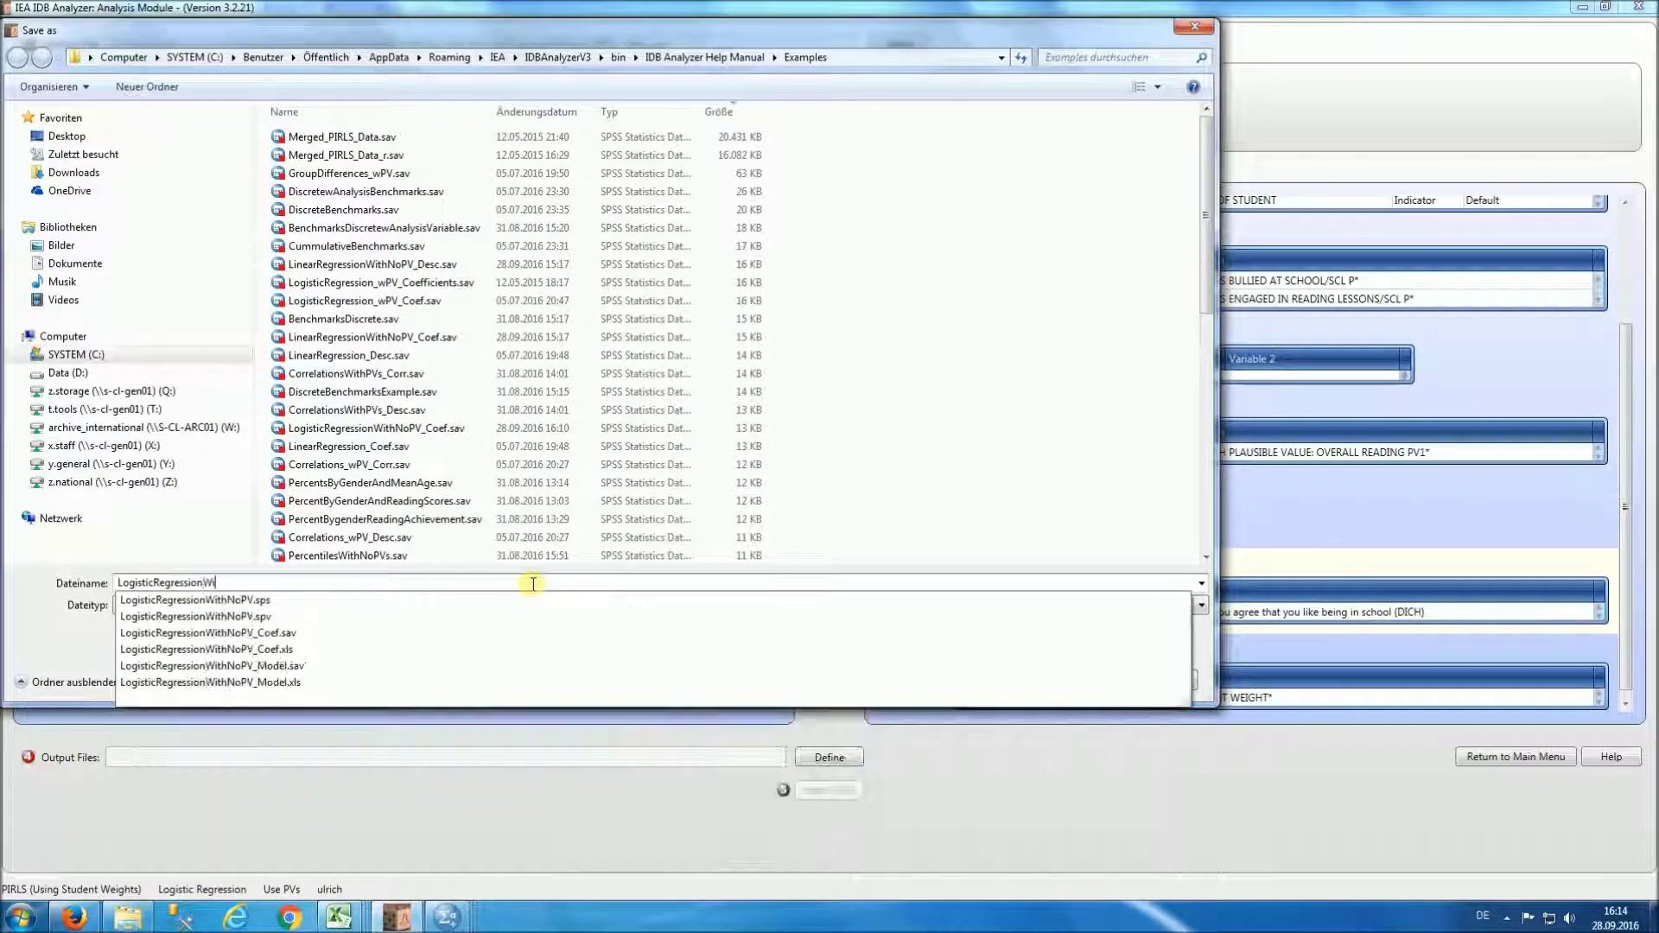
{"action": "type", "text": "thPV"}
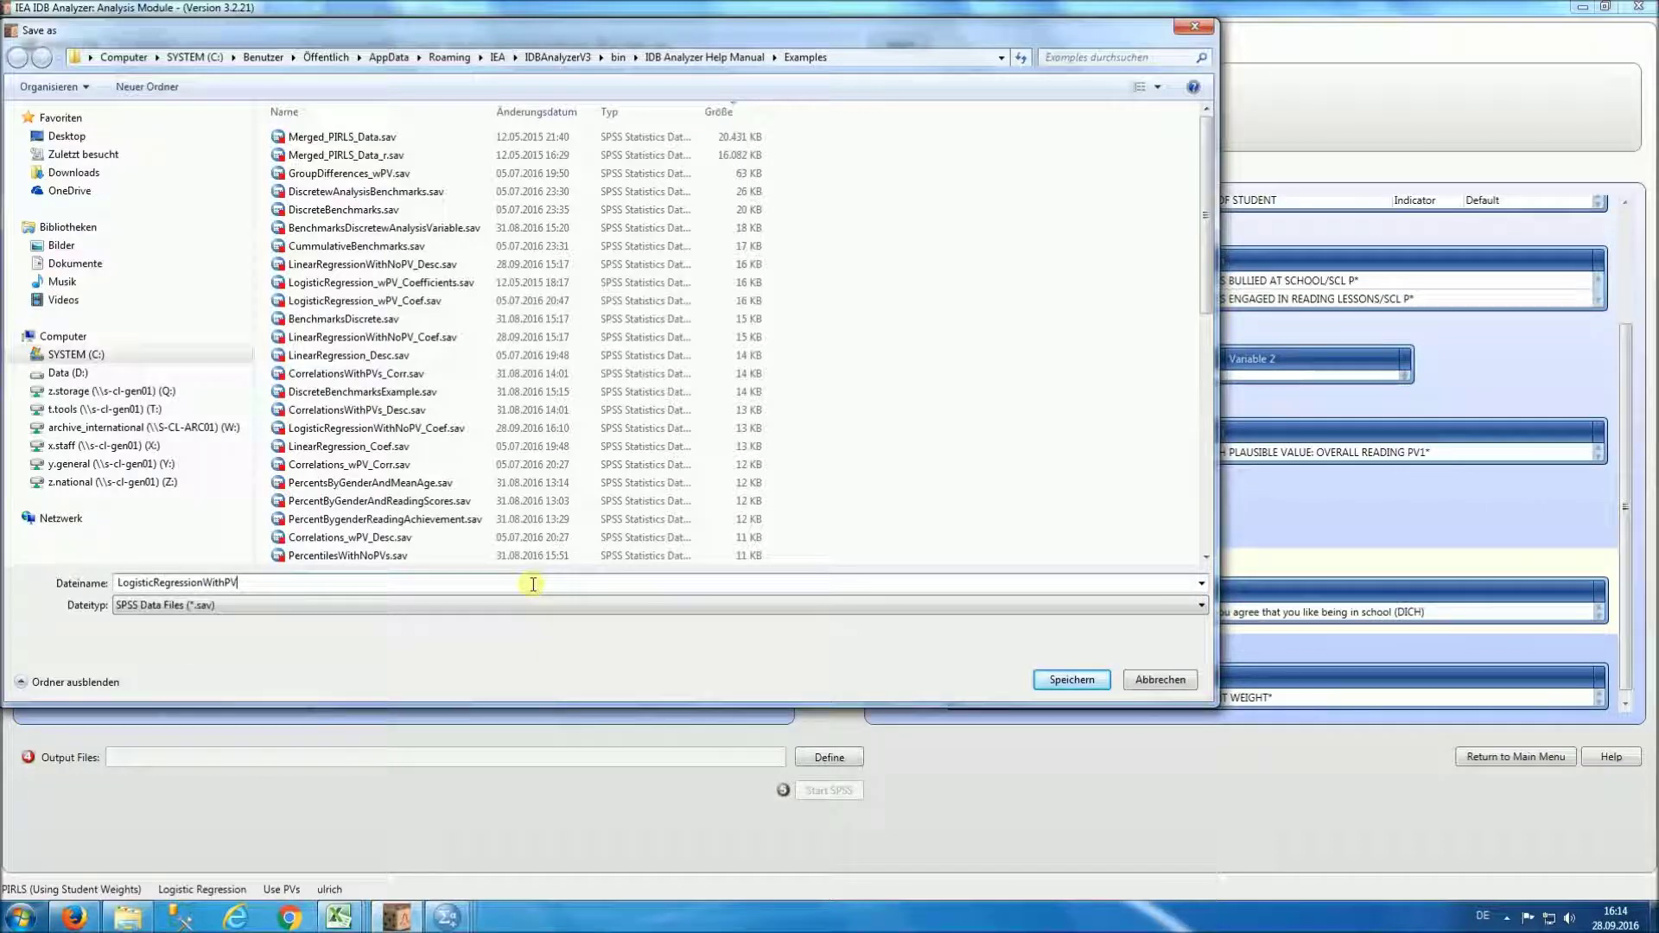
{"action": "key", "text": "Return"}
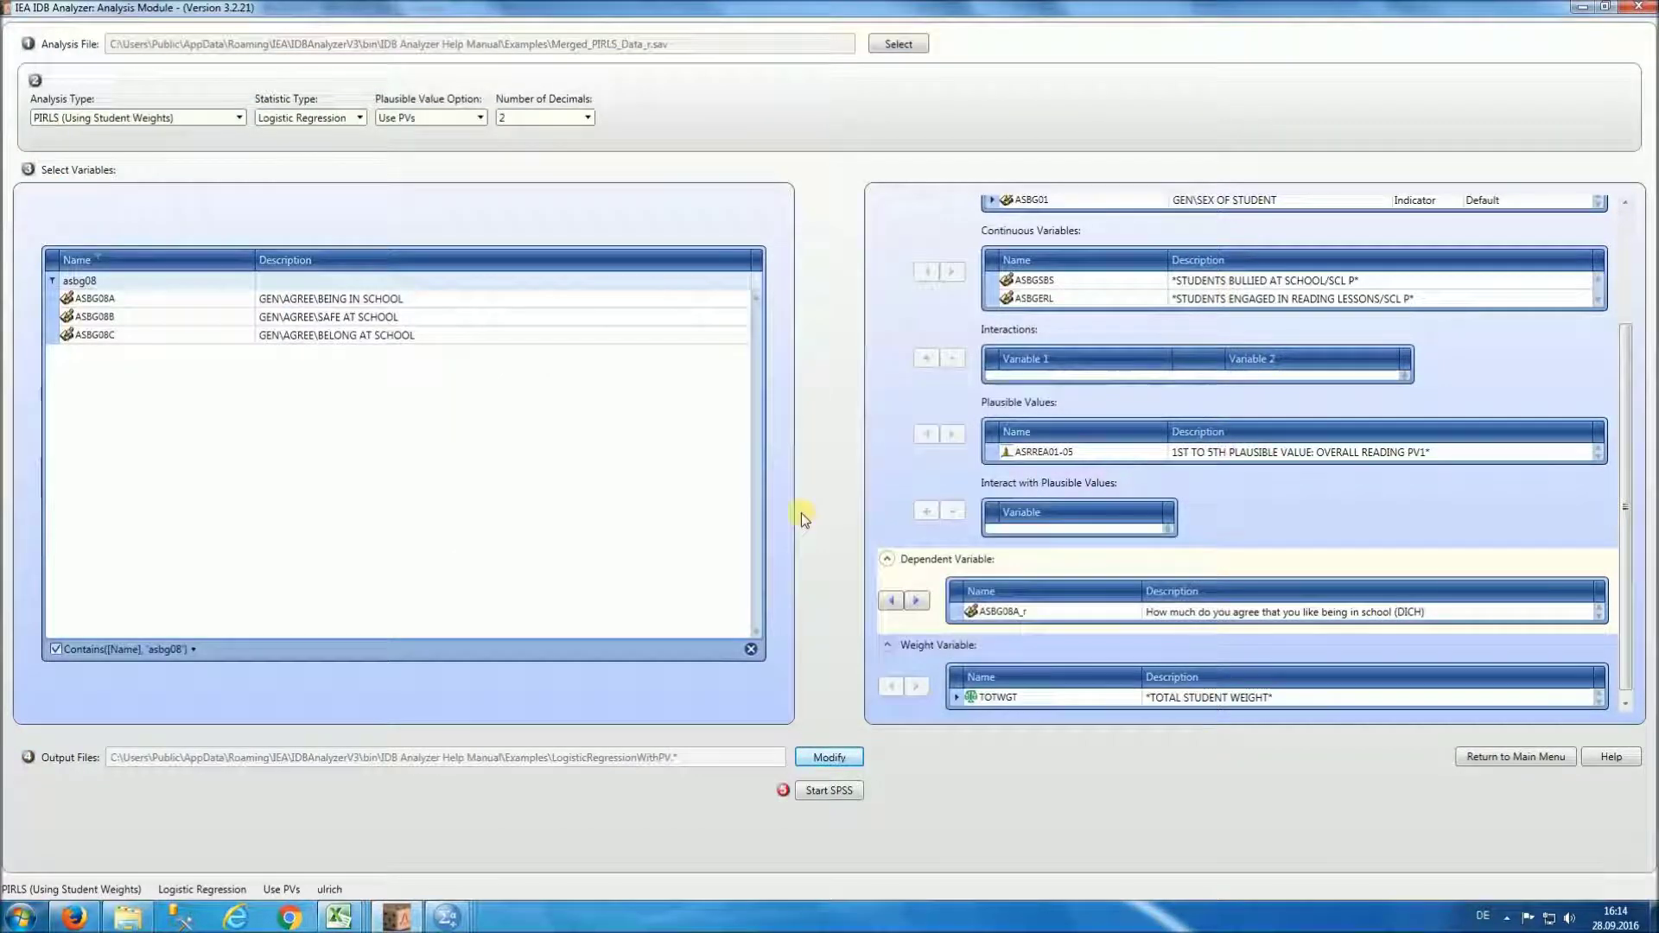
Check the selected analysis variables, generate the SPSS syntax for the plausible-value logistic regression and run the whole script.
{"action": "left_click_drag", "start_coordinate": [1620, 594], "coordinate": [1623, 603]}
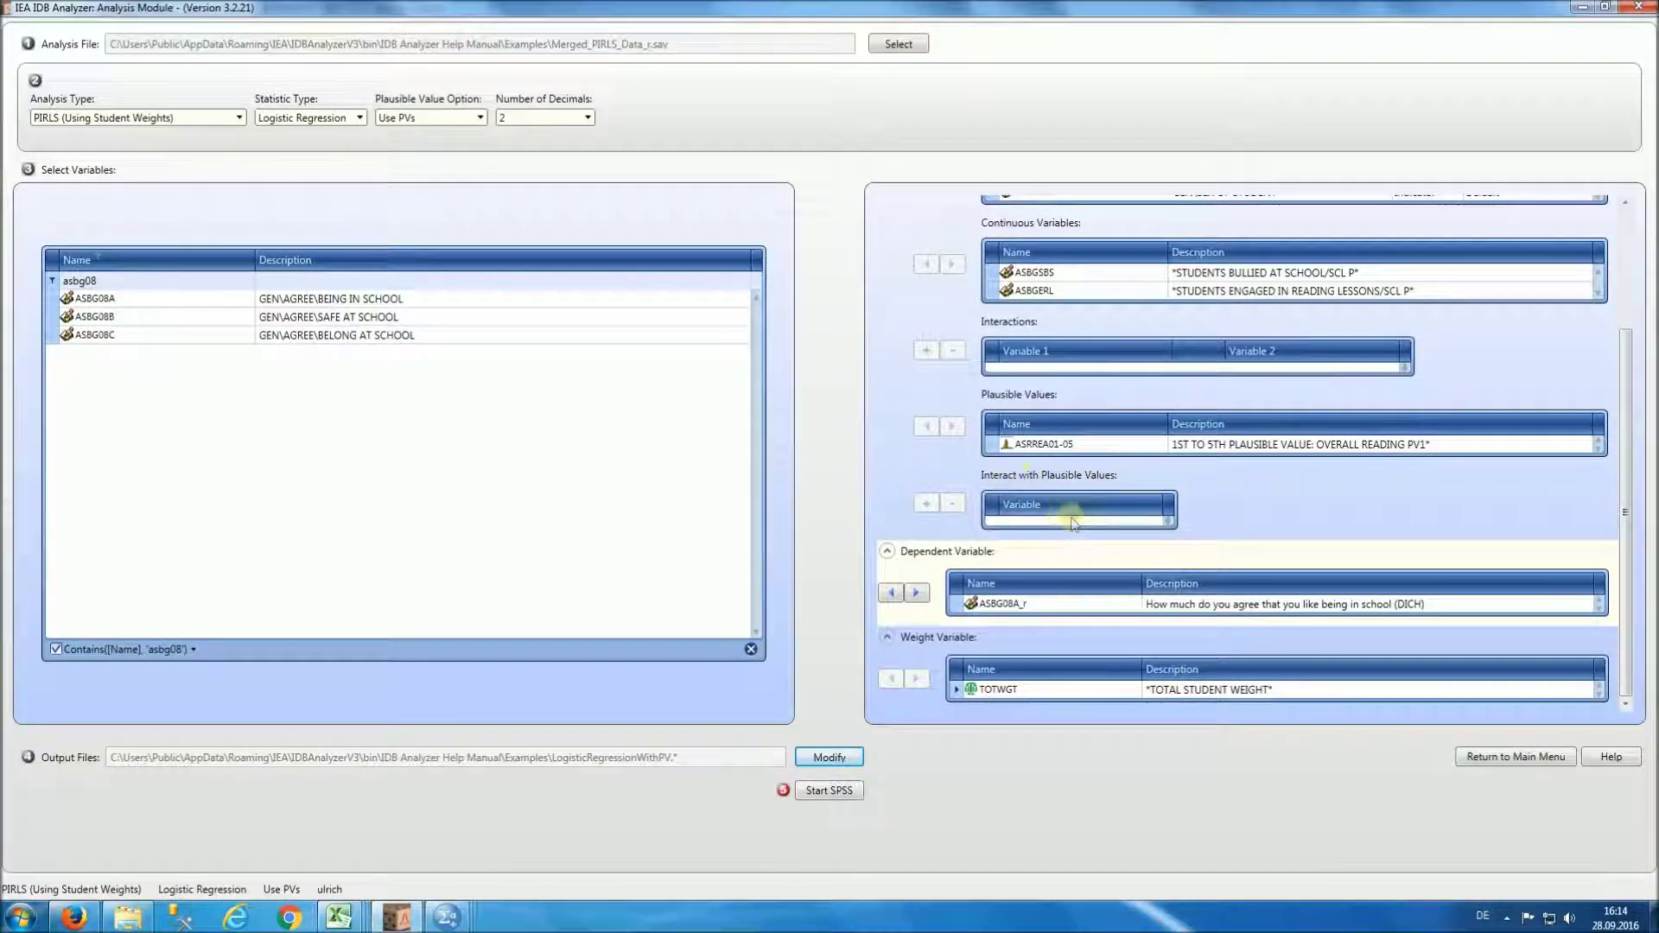
{"action": "left_click_drag", "start_coordinate": [1622, 546], "coordinate": [1621, 475]}
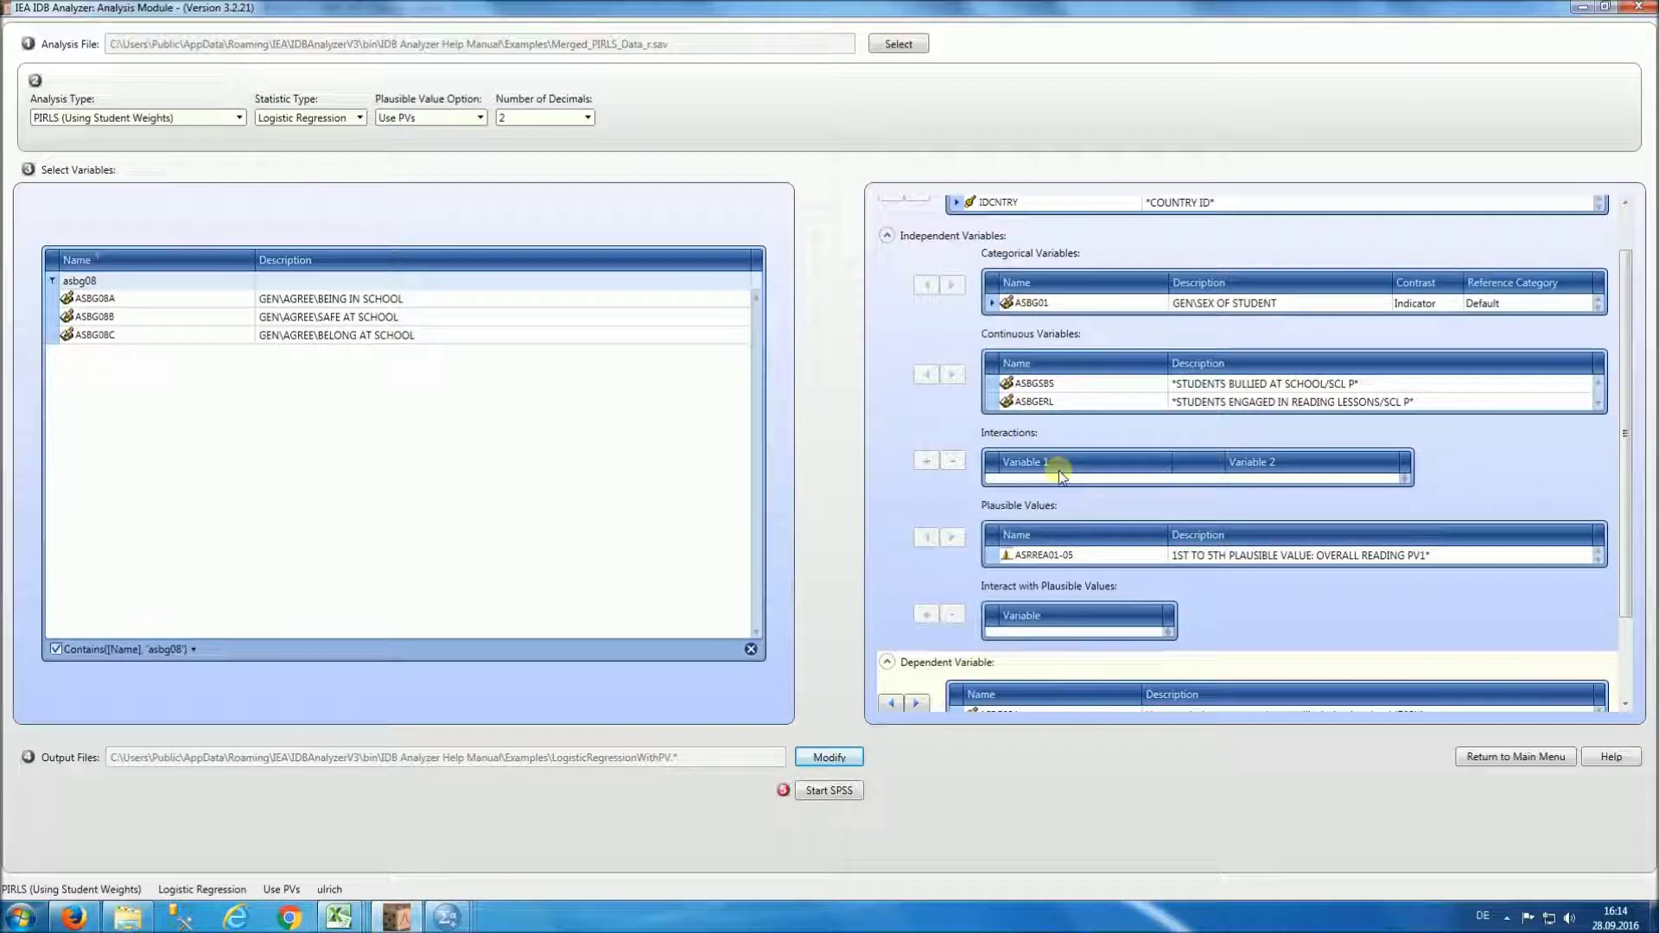
{"action": "left_click_drag", "start_coordinate": [1626, 488], "coordinate": [1626, 566]}
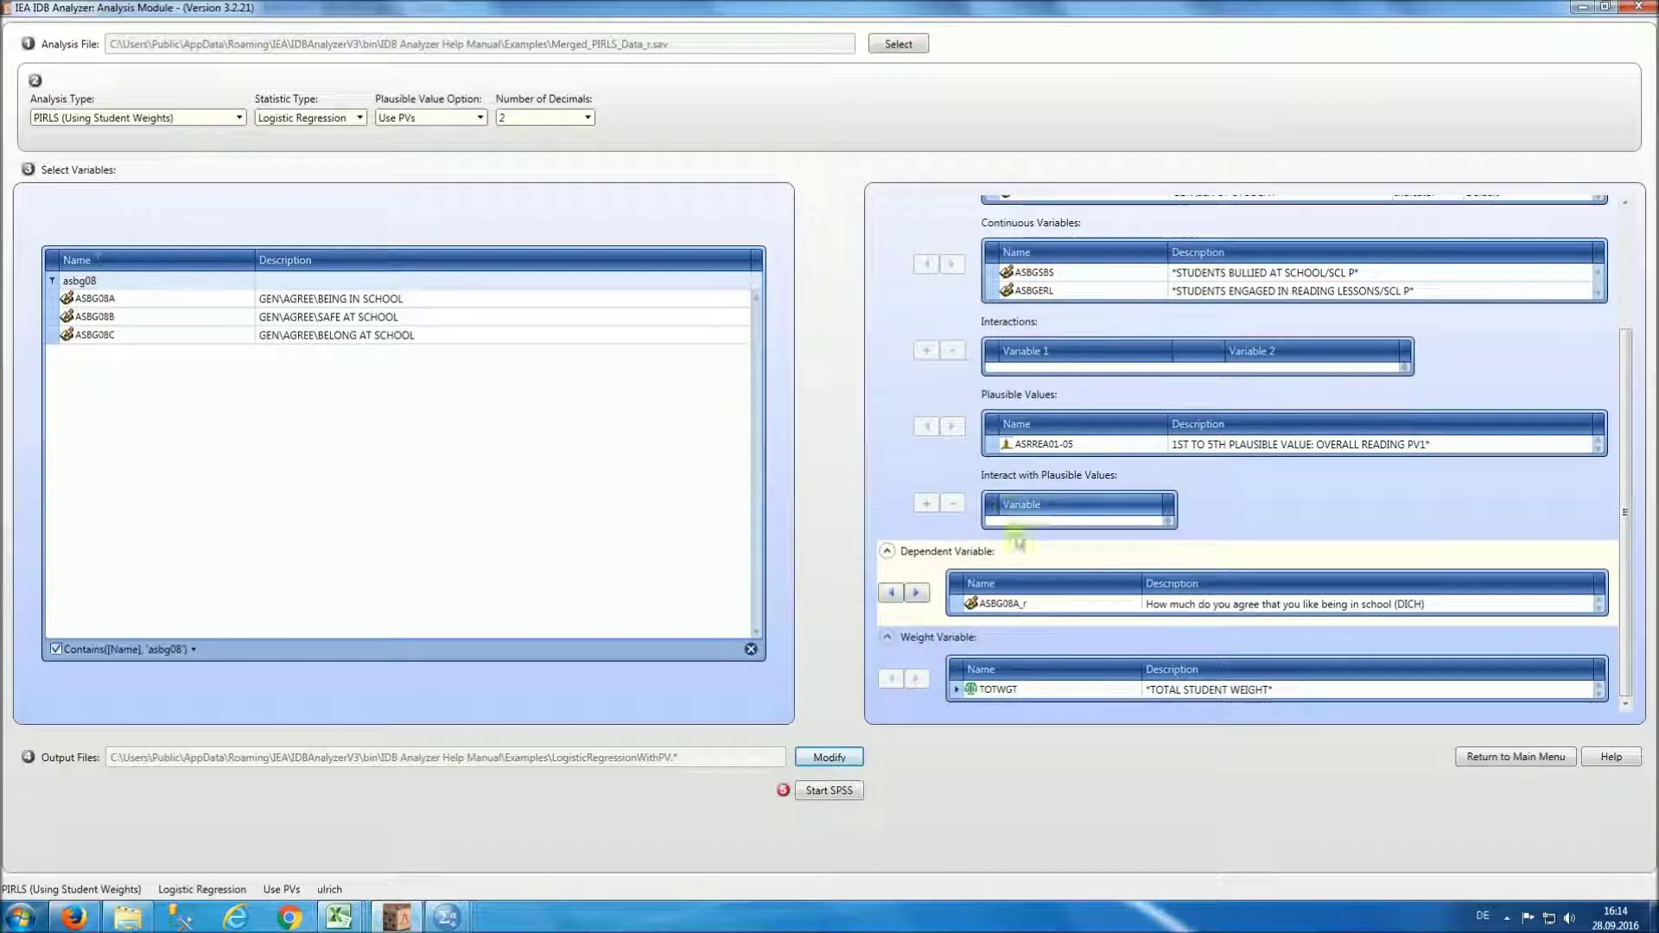
{"action": "left_click", "coordinate": [834, 790]}
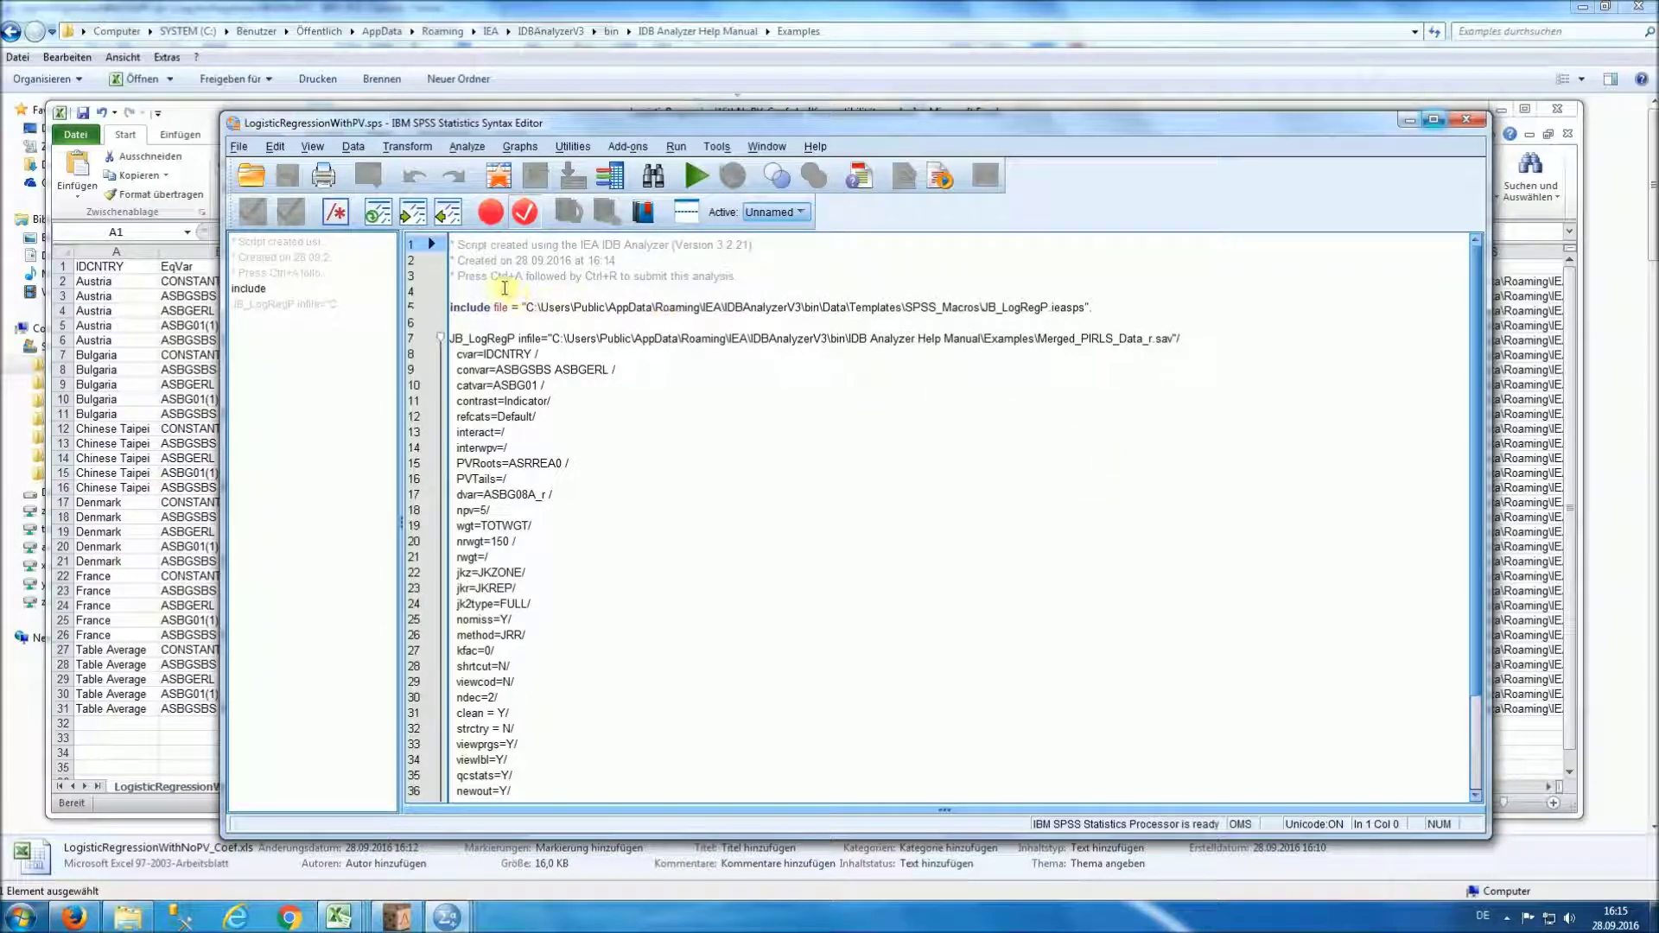
{"action": "left_click_drag", "start_coordinate": [480, 276], "coordinate": [648, 280]}
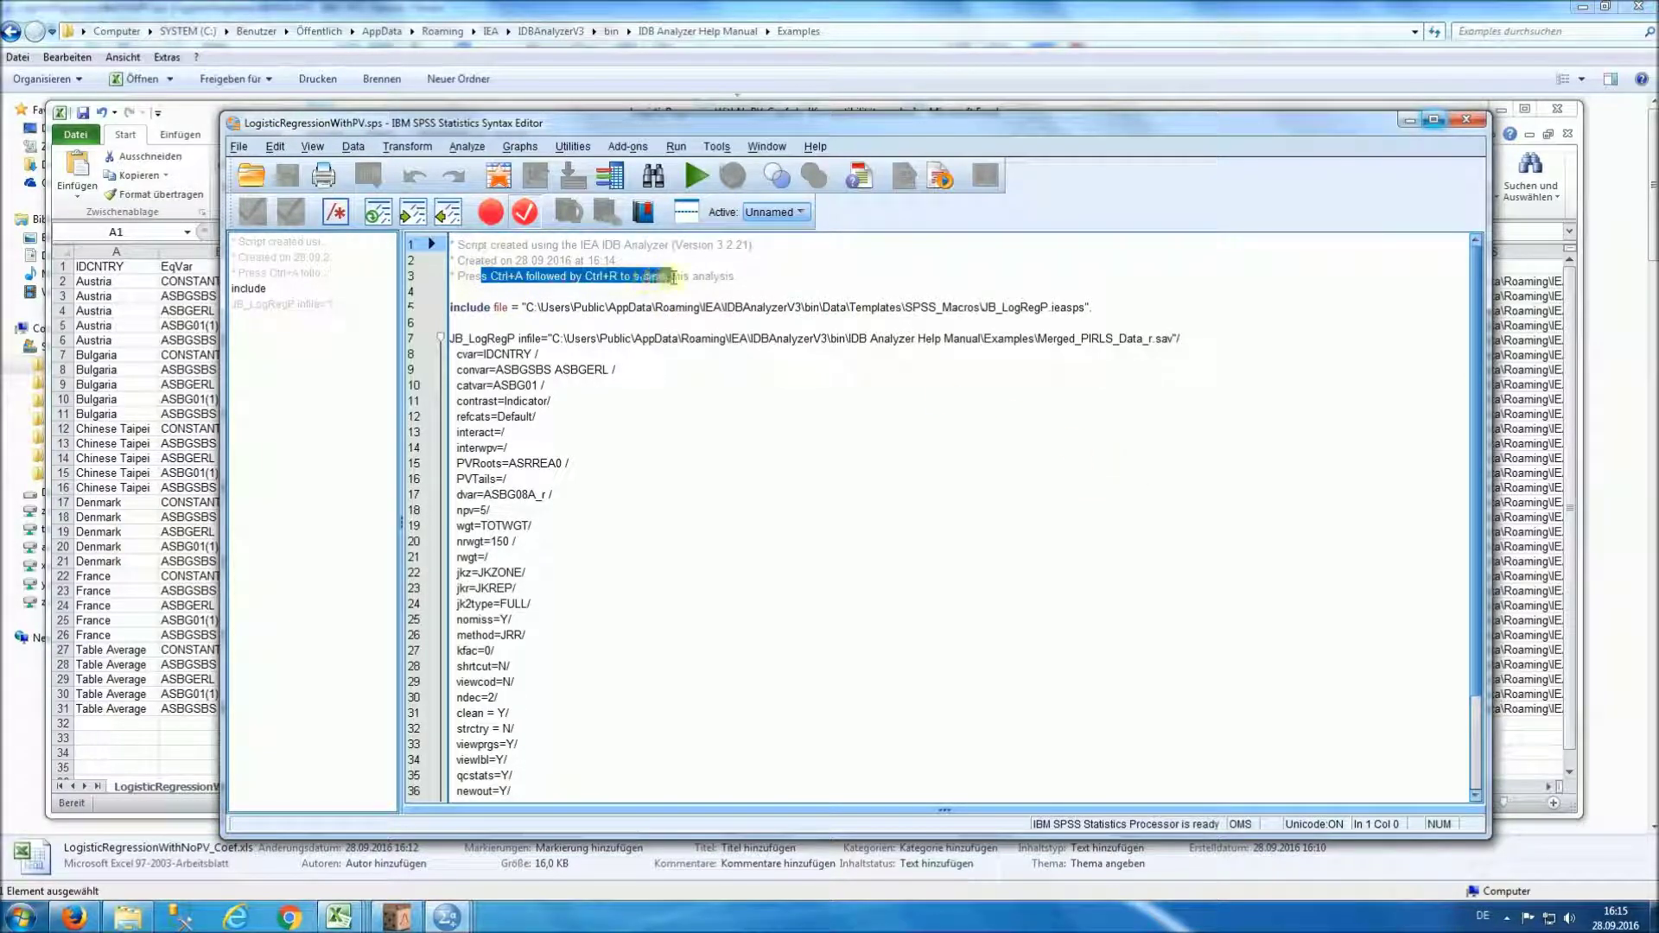
{"action": "left_click_drag", "start_coordinate": [673, 277], "coordinate": [675, 276]}
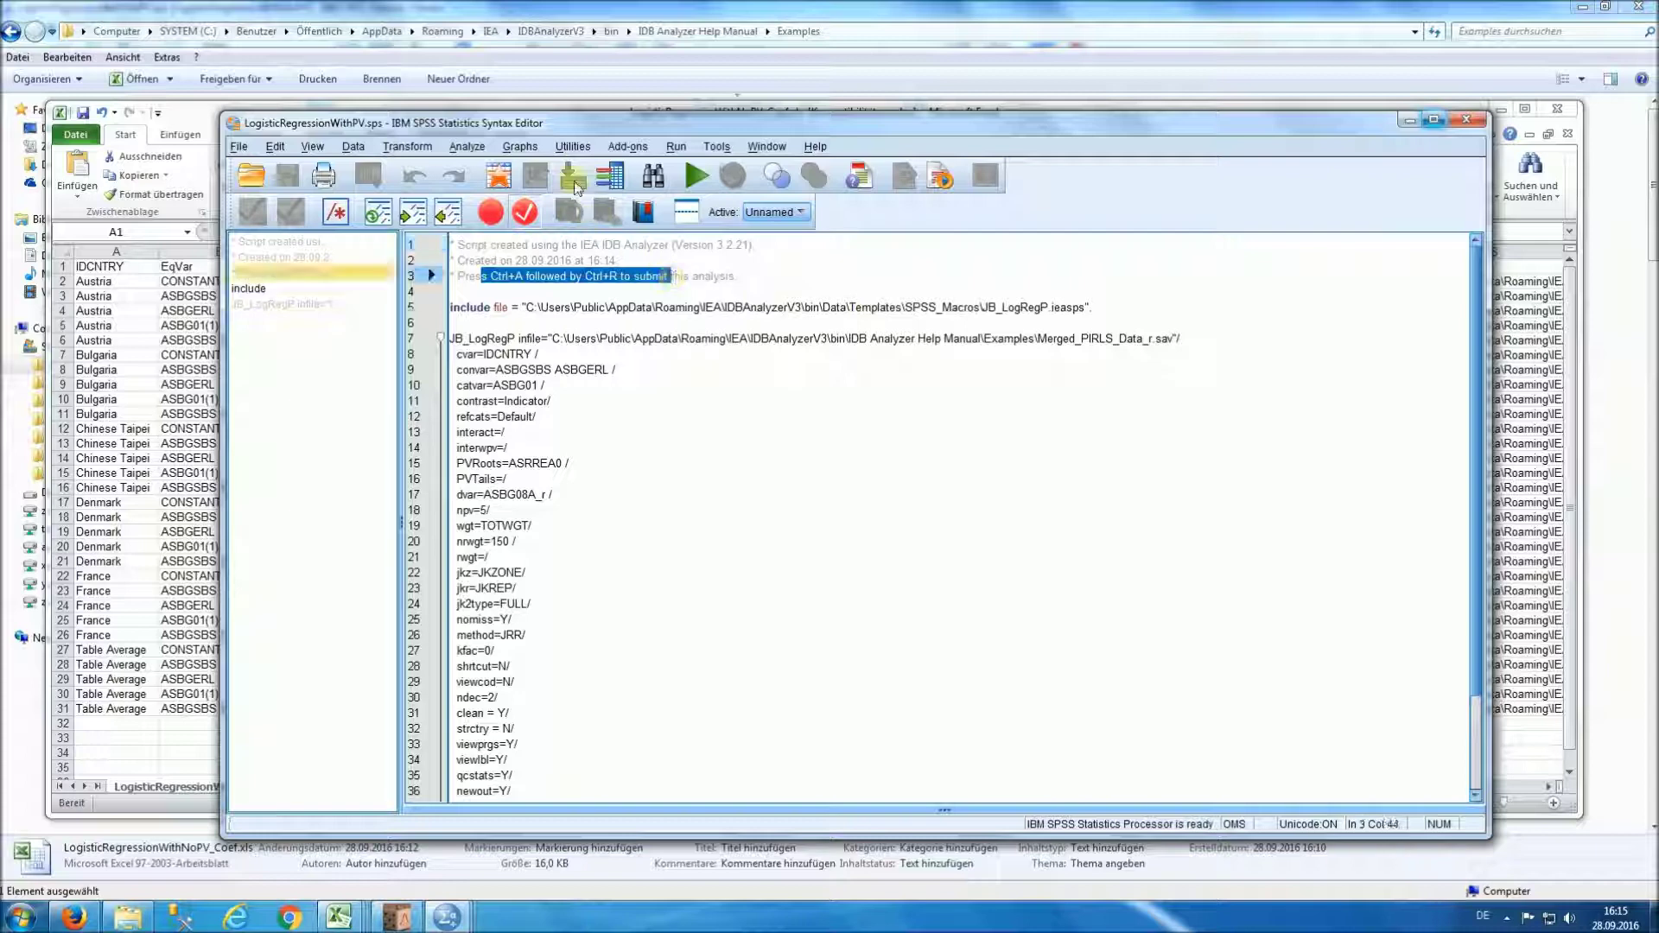
{"action": "left_click", "coordinate": [676, 146]}
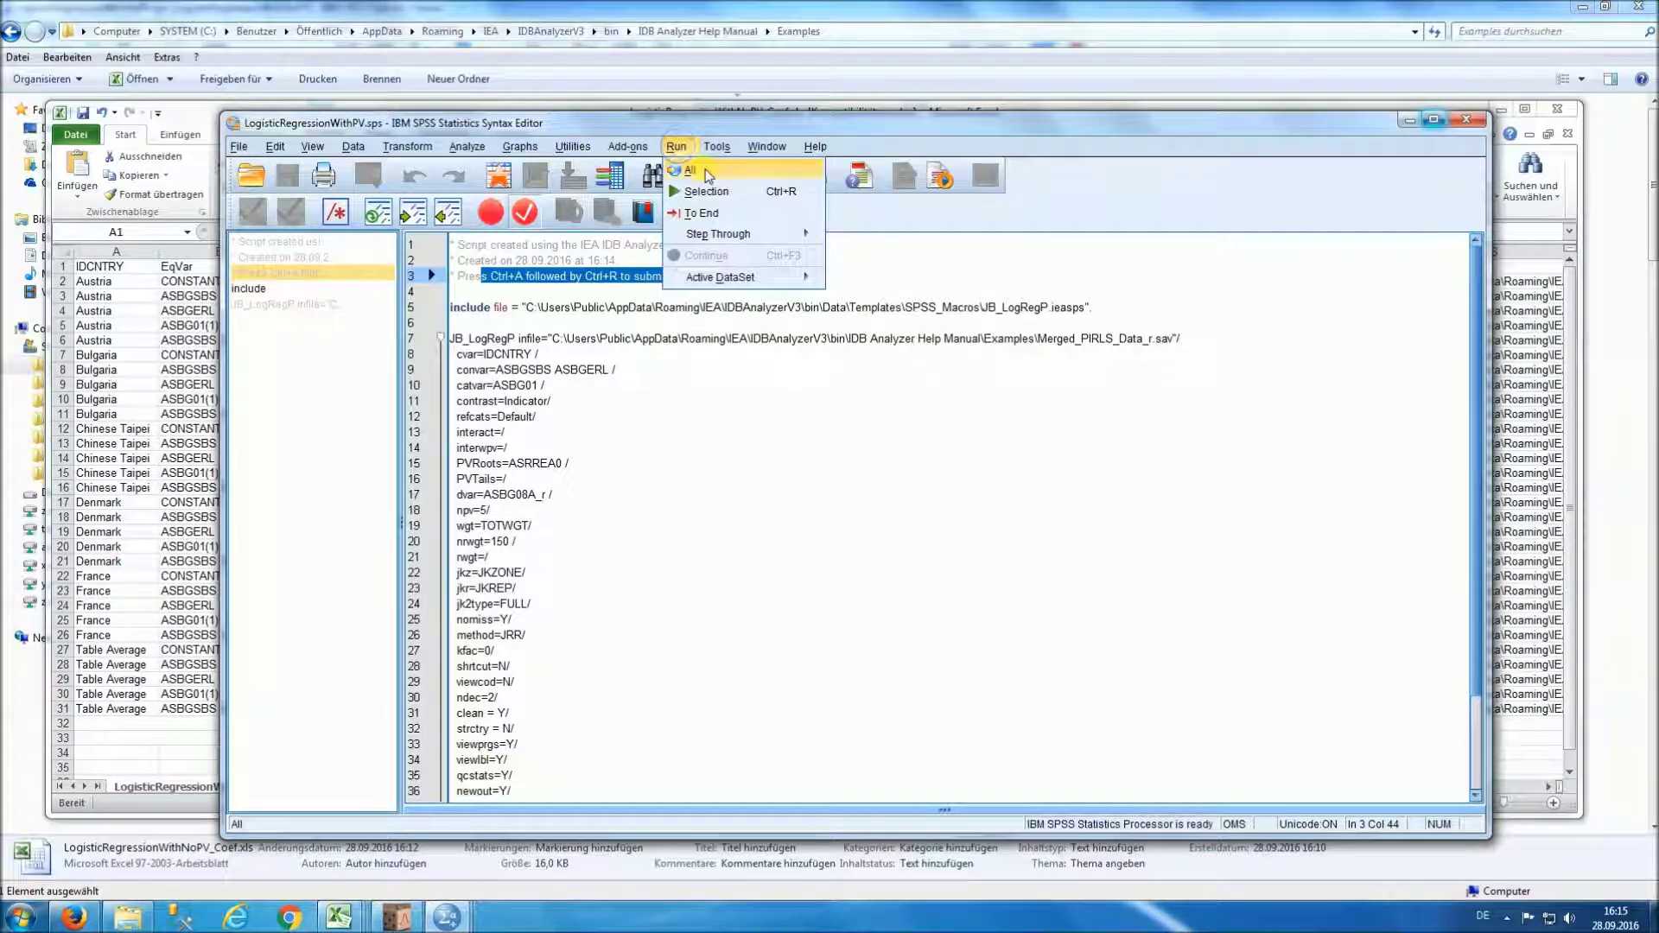
{"action": "left_click", "coordinate": [707, 172]}
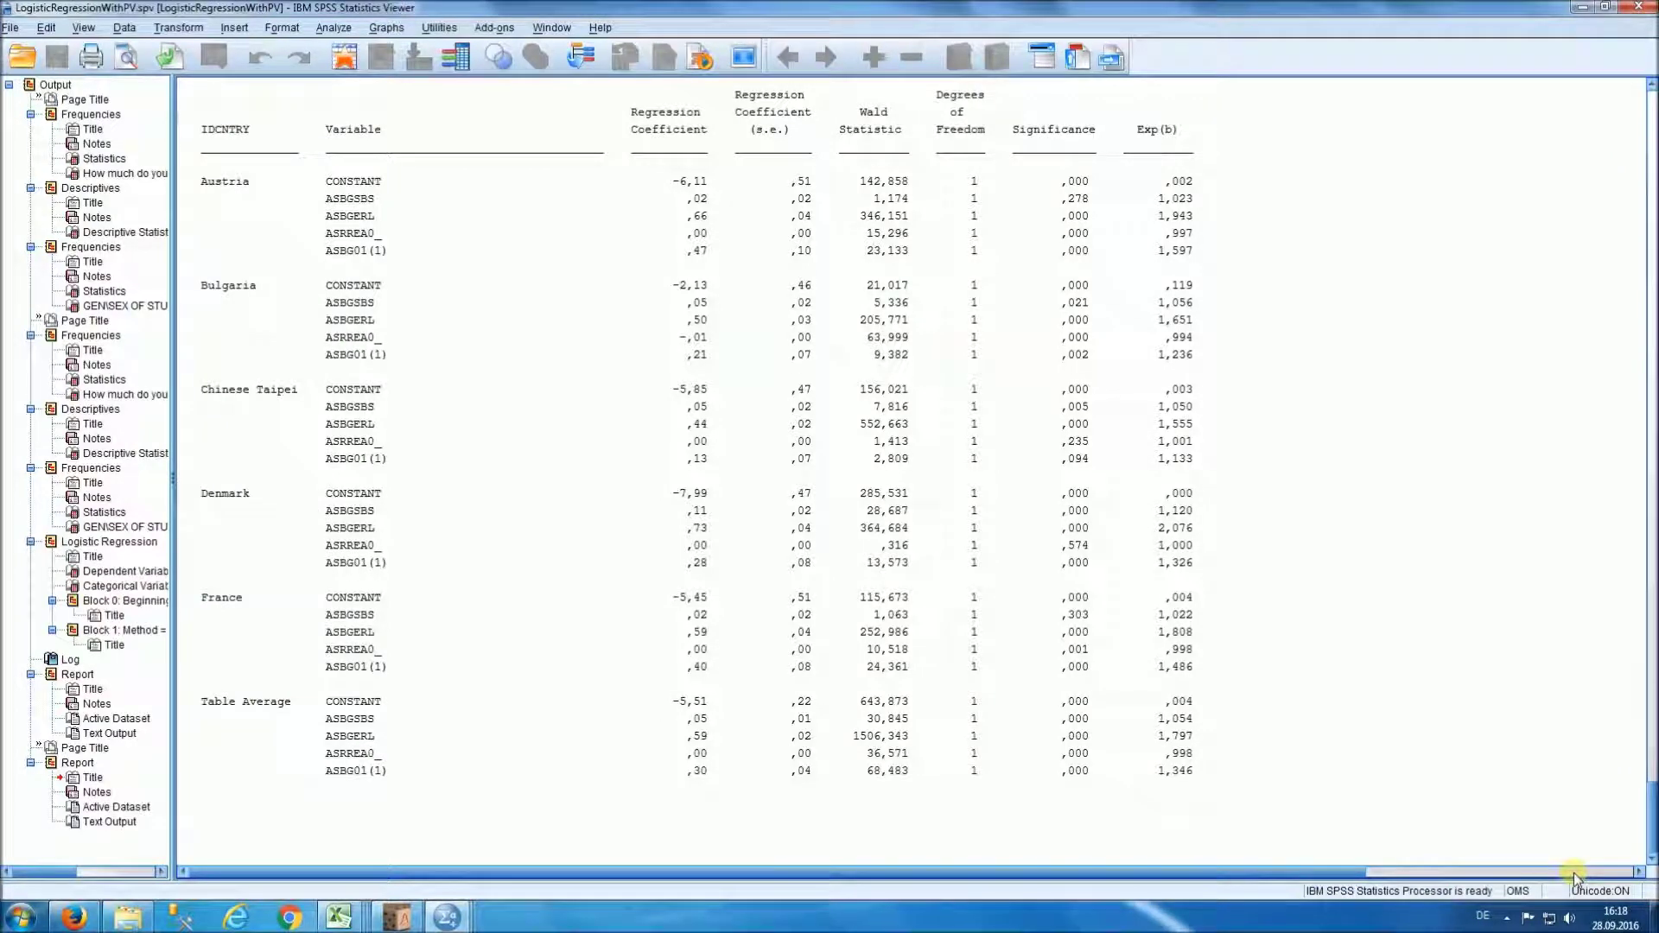
Review the SPSS output from the unweighted and weighted frequencies and descriptives through the model statistics to the regression coefficients.
{"action": "left_click_drag", "start_coordinate": [1654, 840], "coordinate": [1653, 125]}
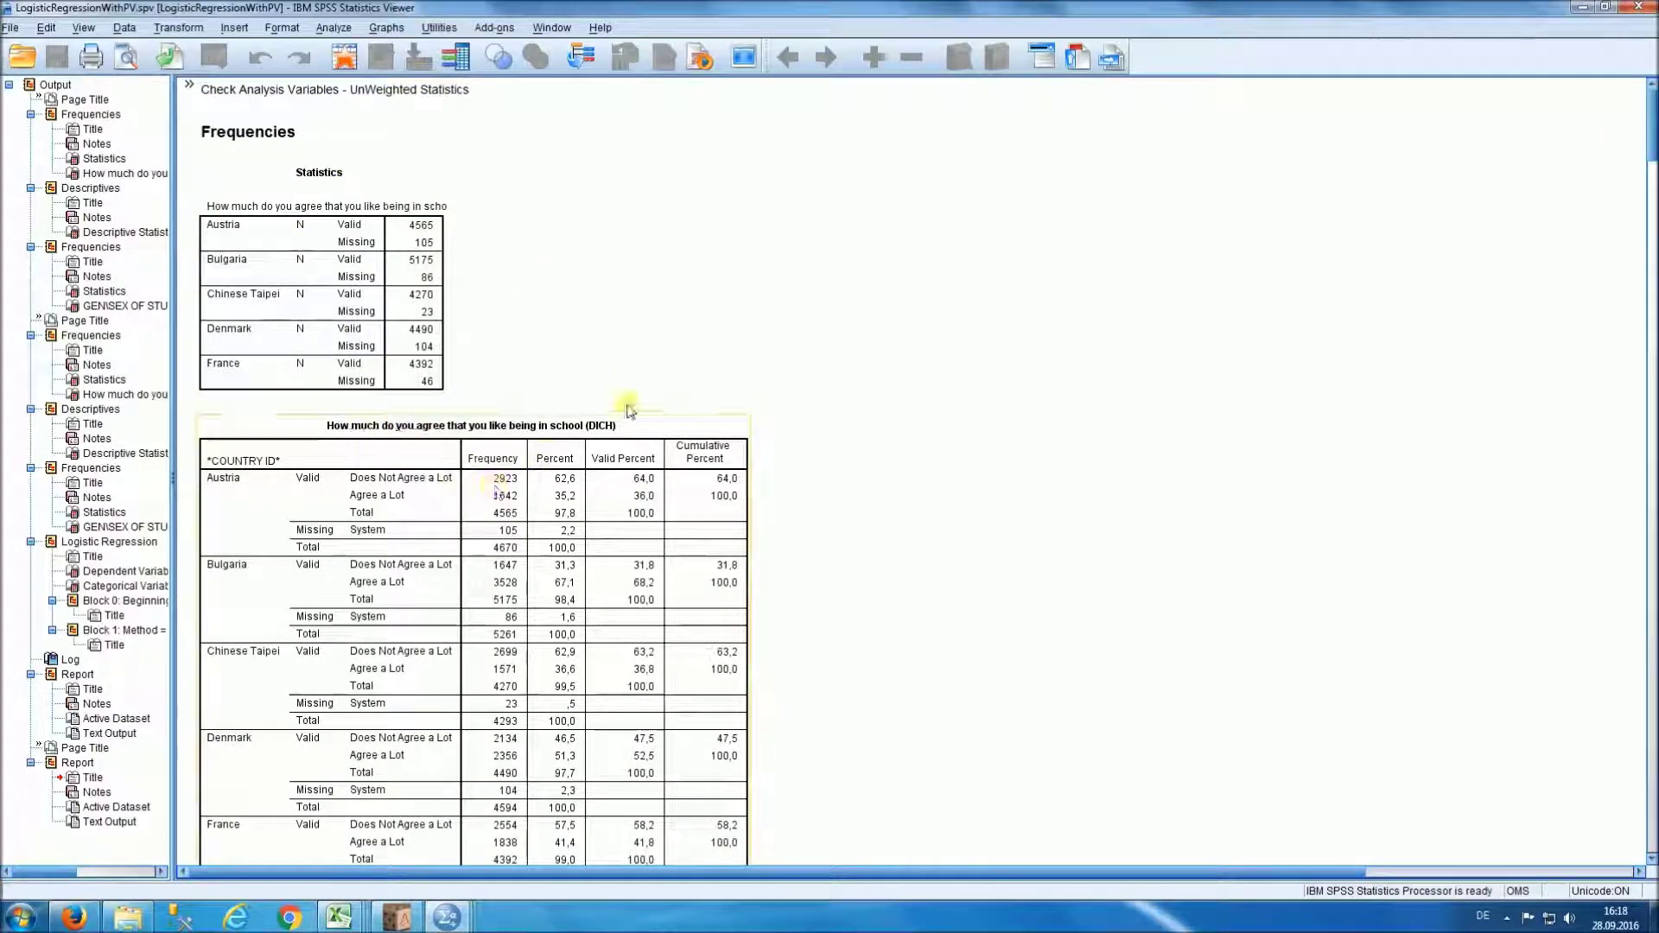
{"action": "left_click_drag", "start_coordinate": [1654, 119], "coordinate": [1653, 361]}
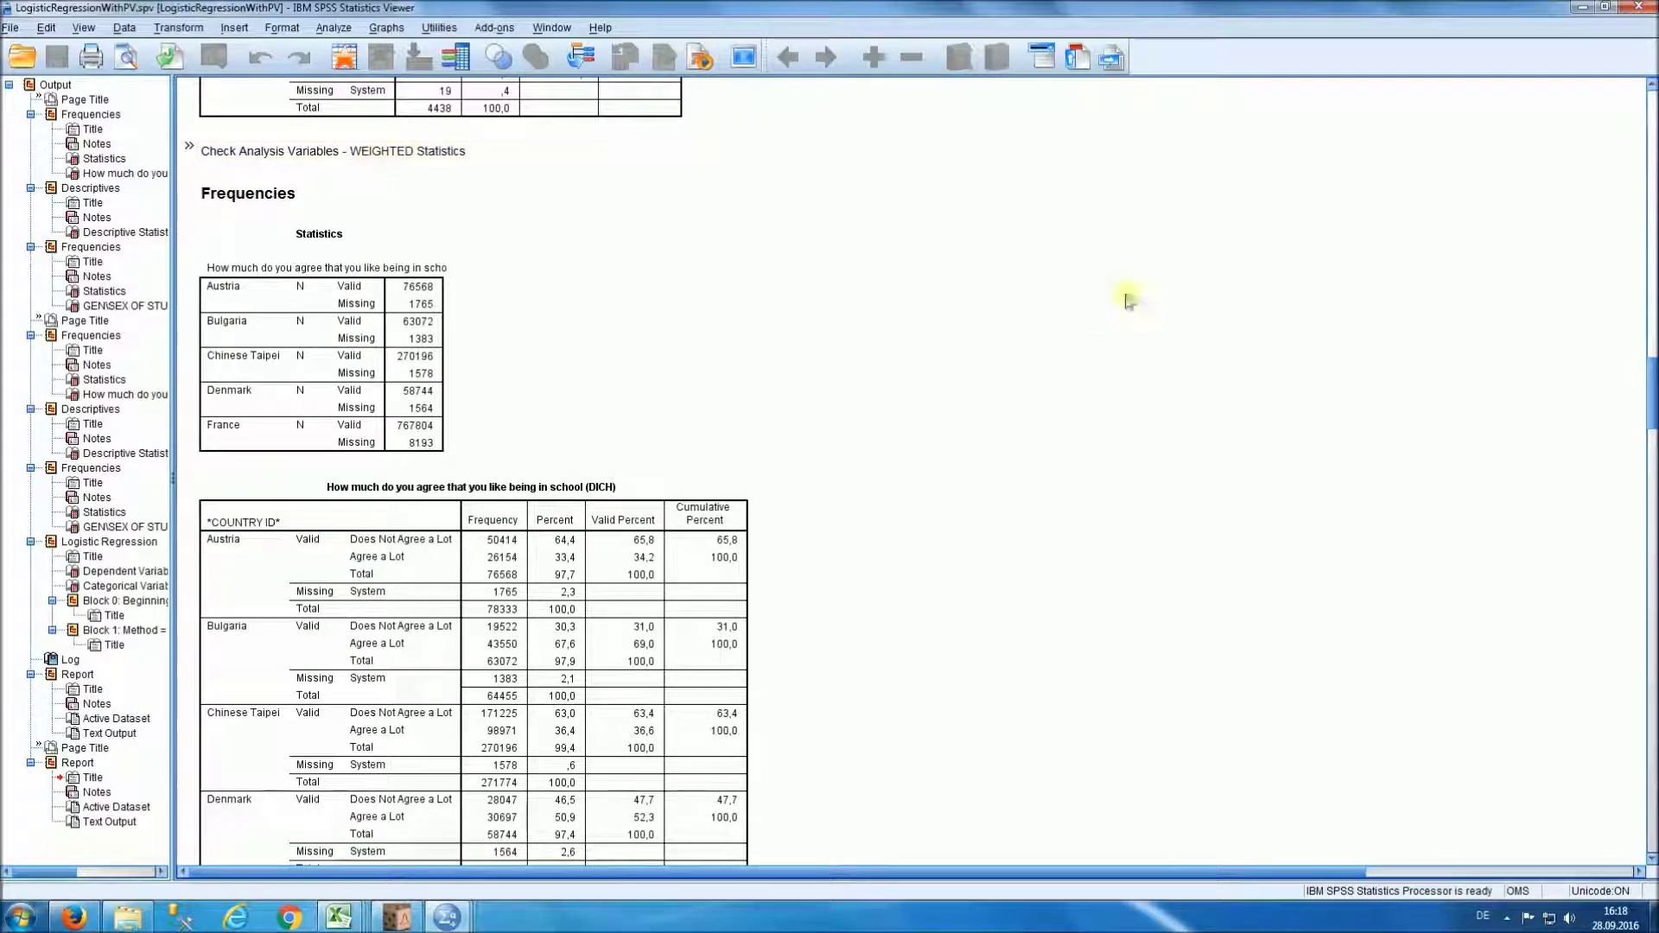
{"action": "left_click_drag", "start_coordinate": [1653, 382], "coordinate": [1653, 519]}
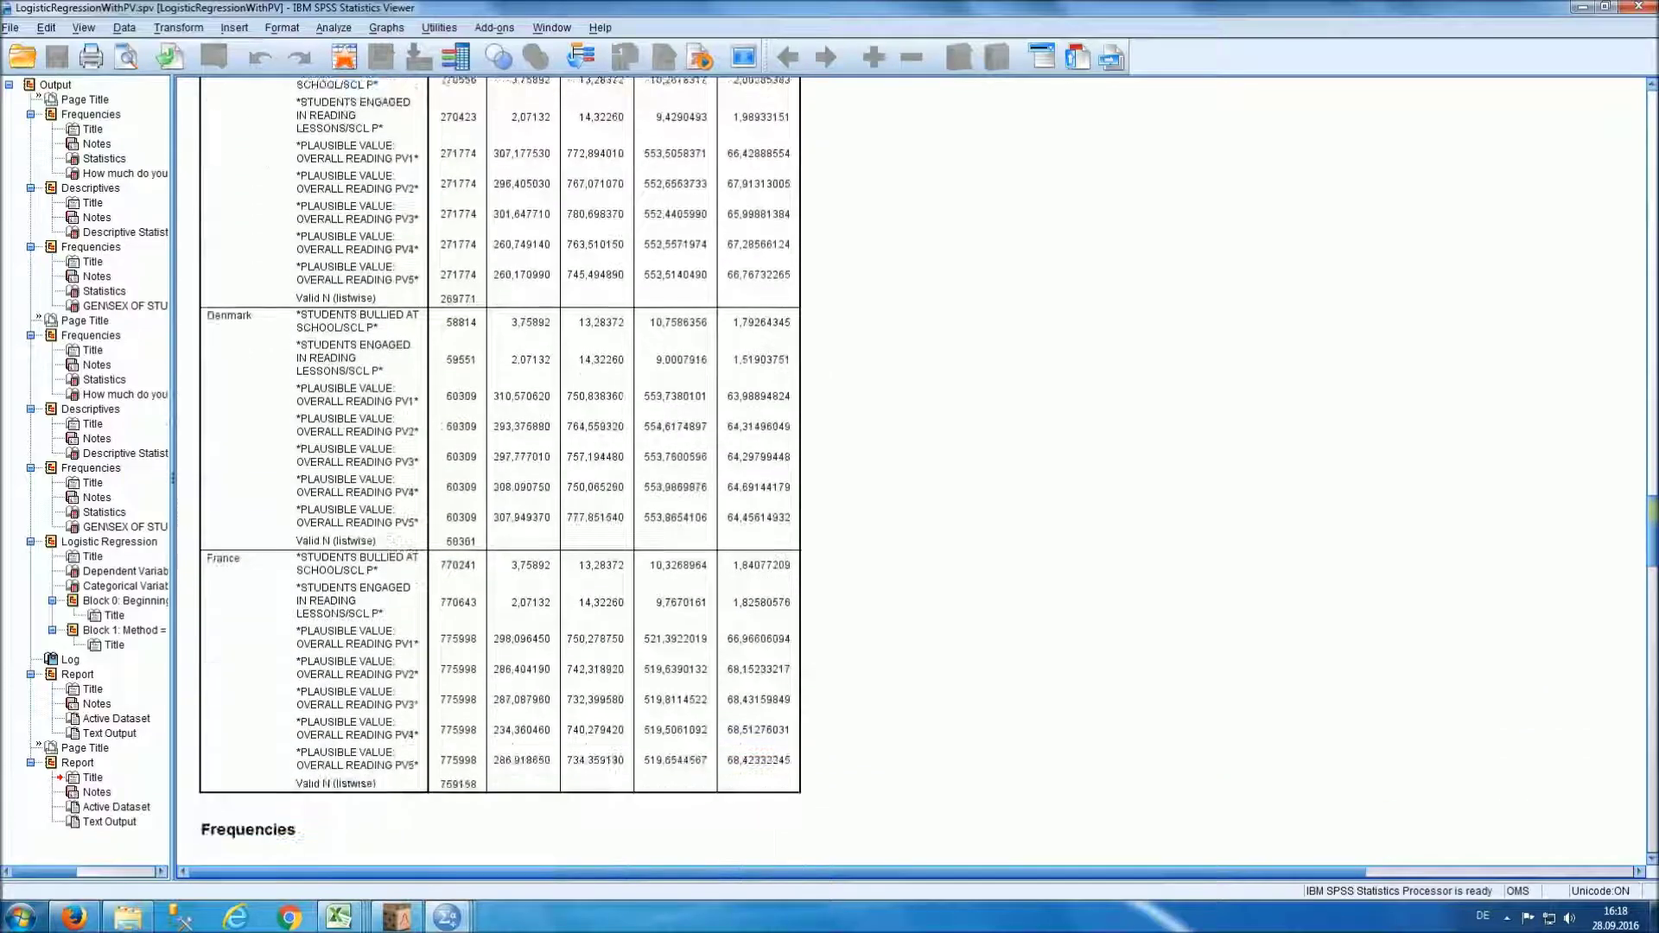
{"action": "left_click", "coordinate": [419, 328]}
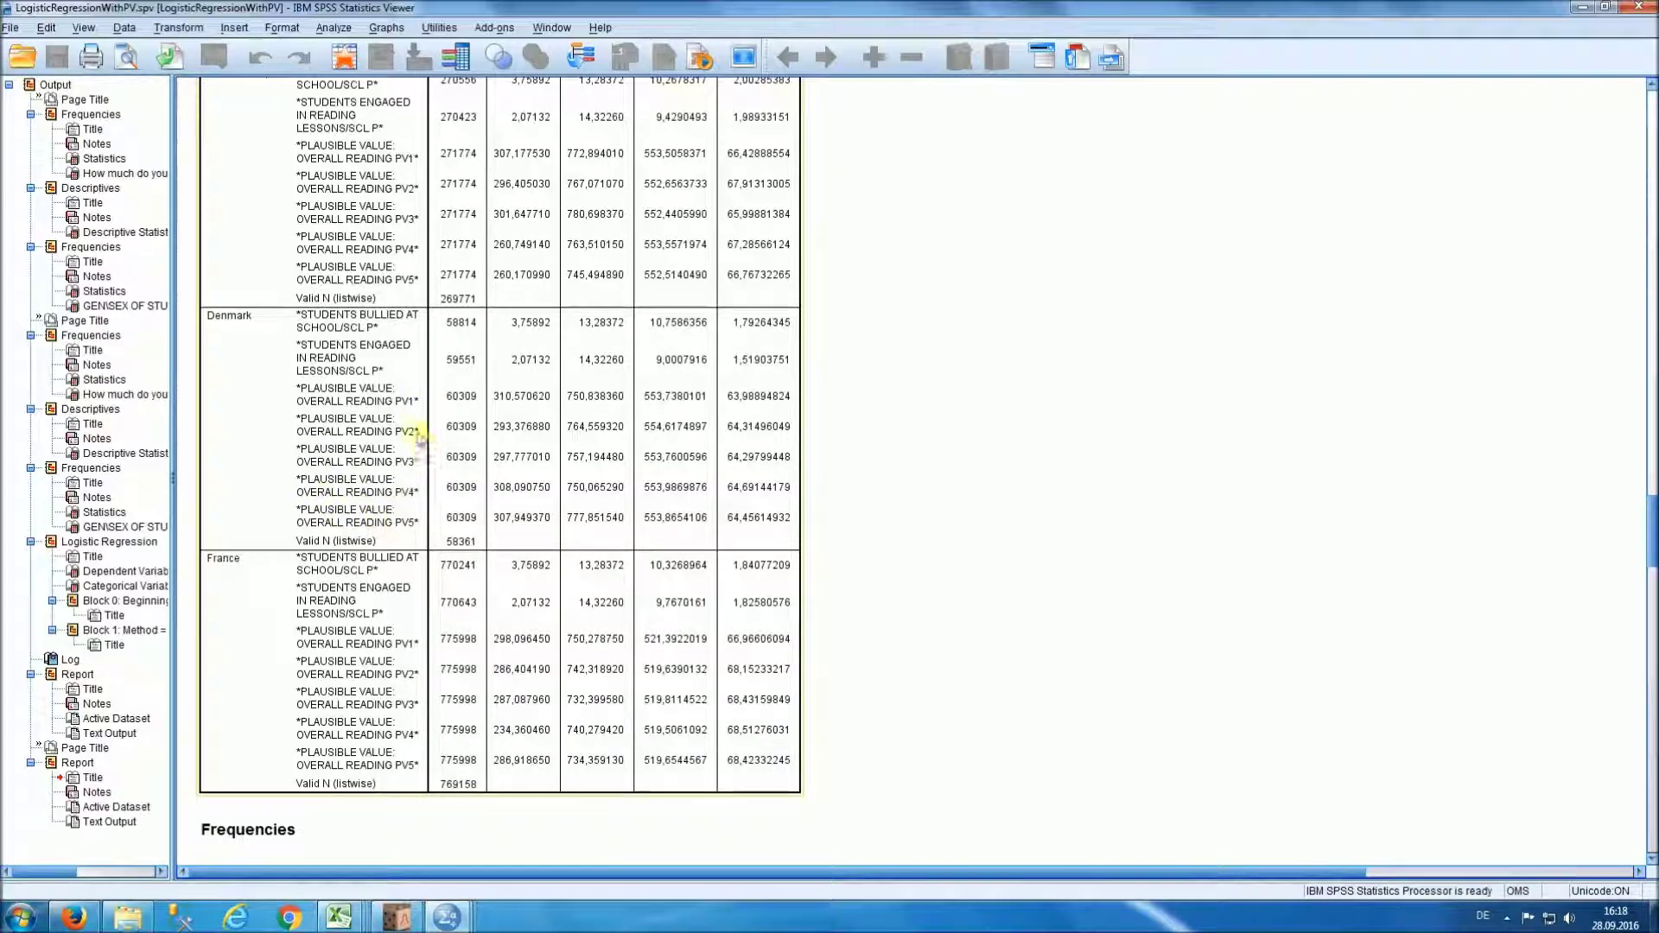
{"action": "left_click", "coordinate": [1432, 486]}
{"action": "left_click_drag", "start_coordinate": [1649, 510], "coordinate": [1651, 718]}
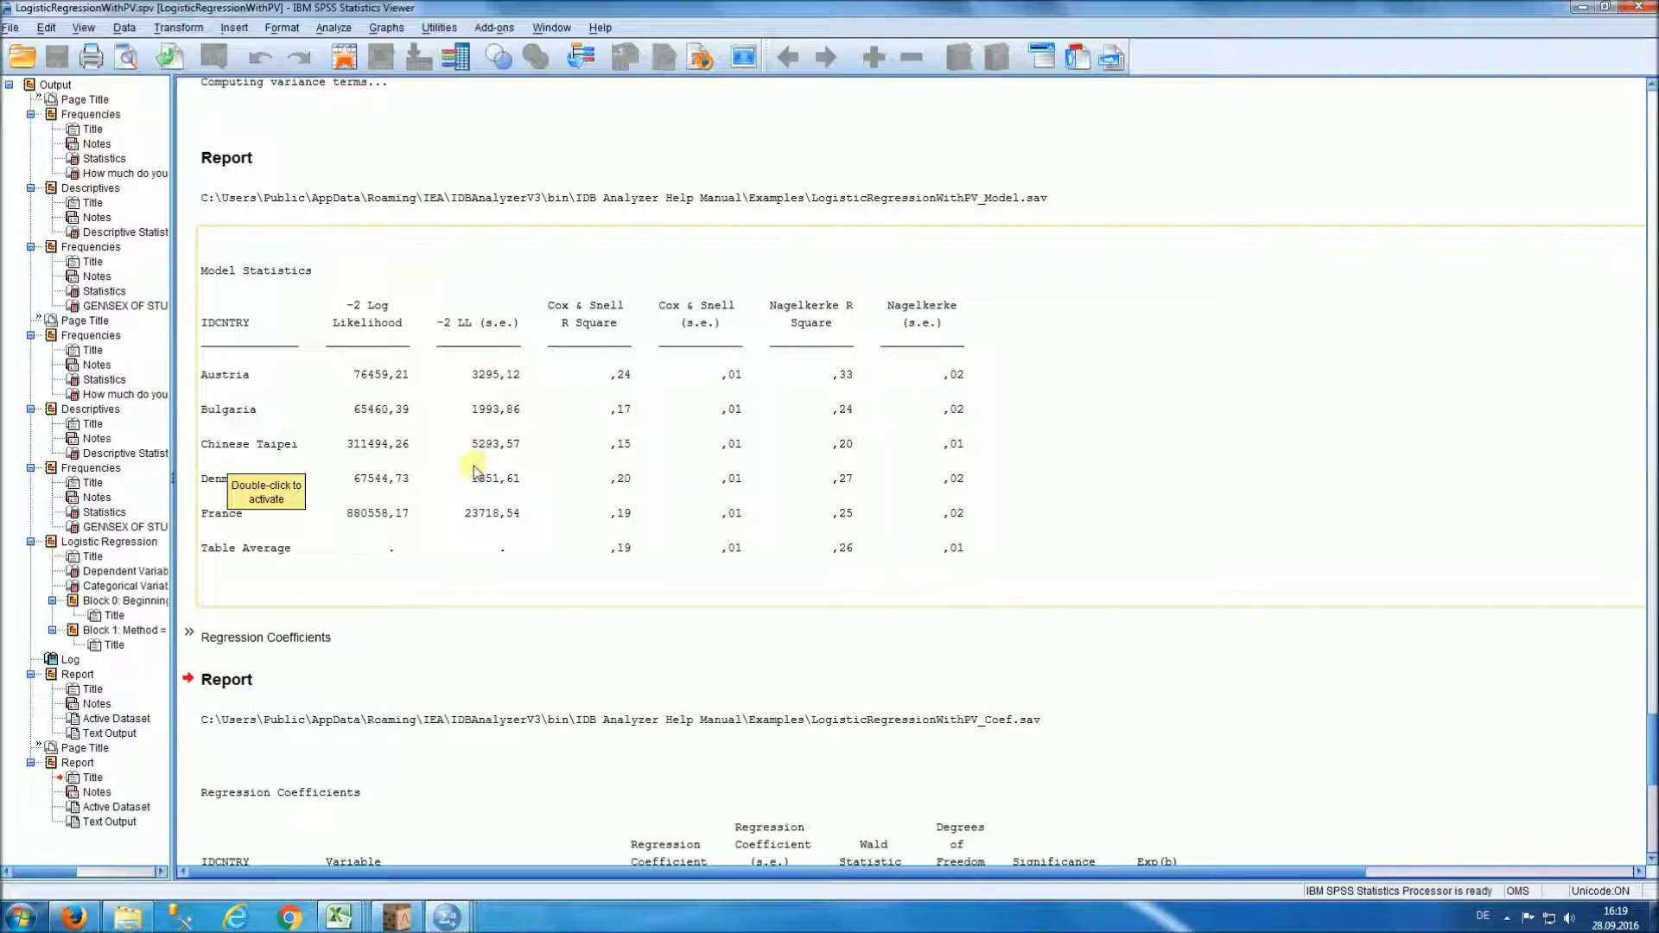
{"action": "left_click_drag", "start_coordinate": [1651, 730], "coordinate": [1651, 788]}
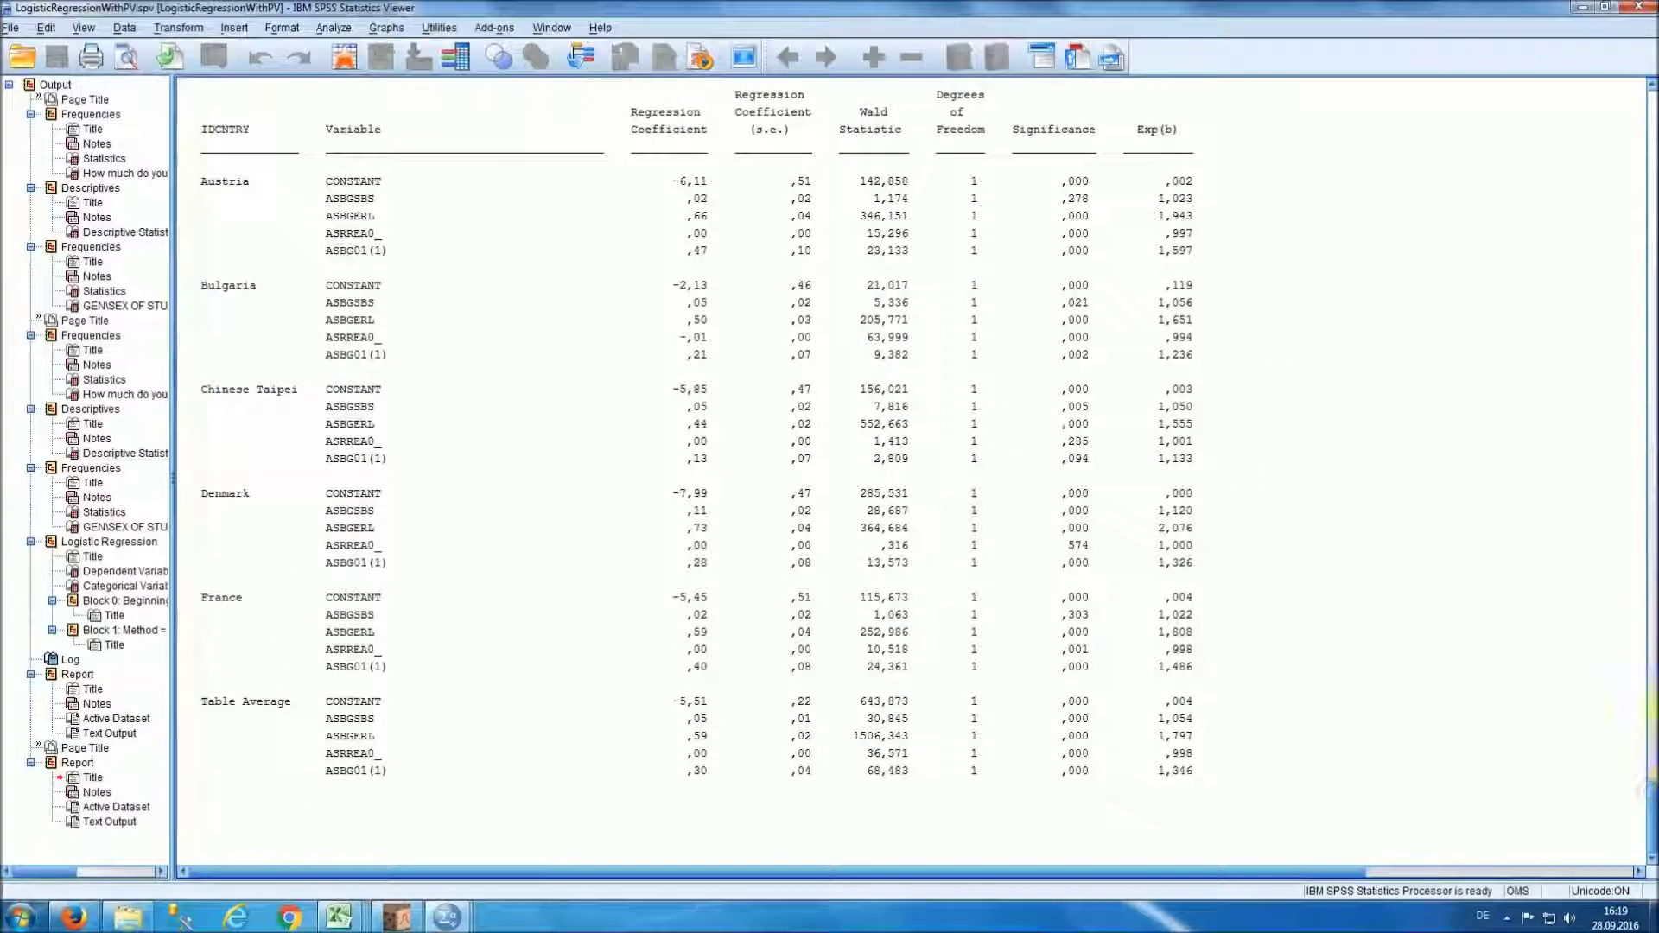
Switch to the Examples folder in Windows Explorer and open LogisticRegressionWithPV_Model.xls and LogisticRegressionWithPV_Coef.xls in Excel.
{"action": "left_click", "coordinate": [128, 917]}
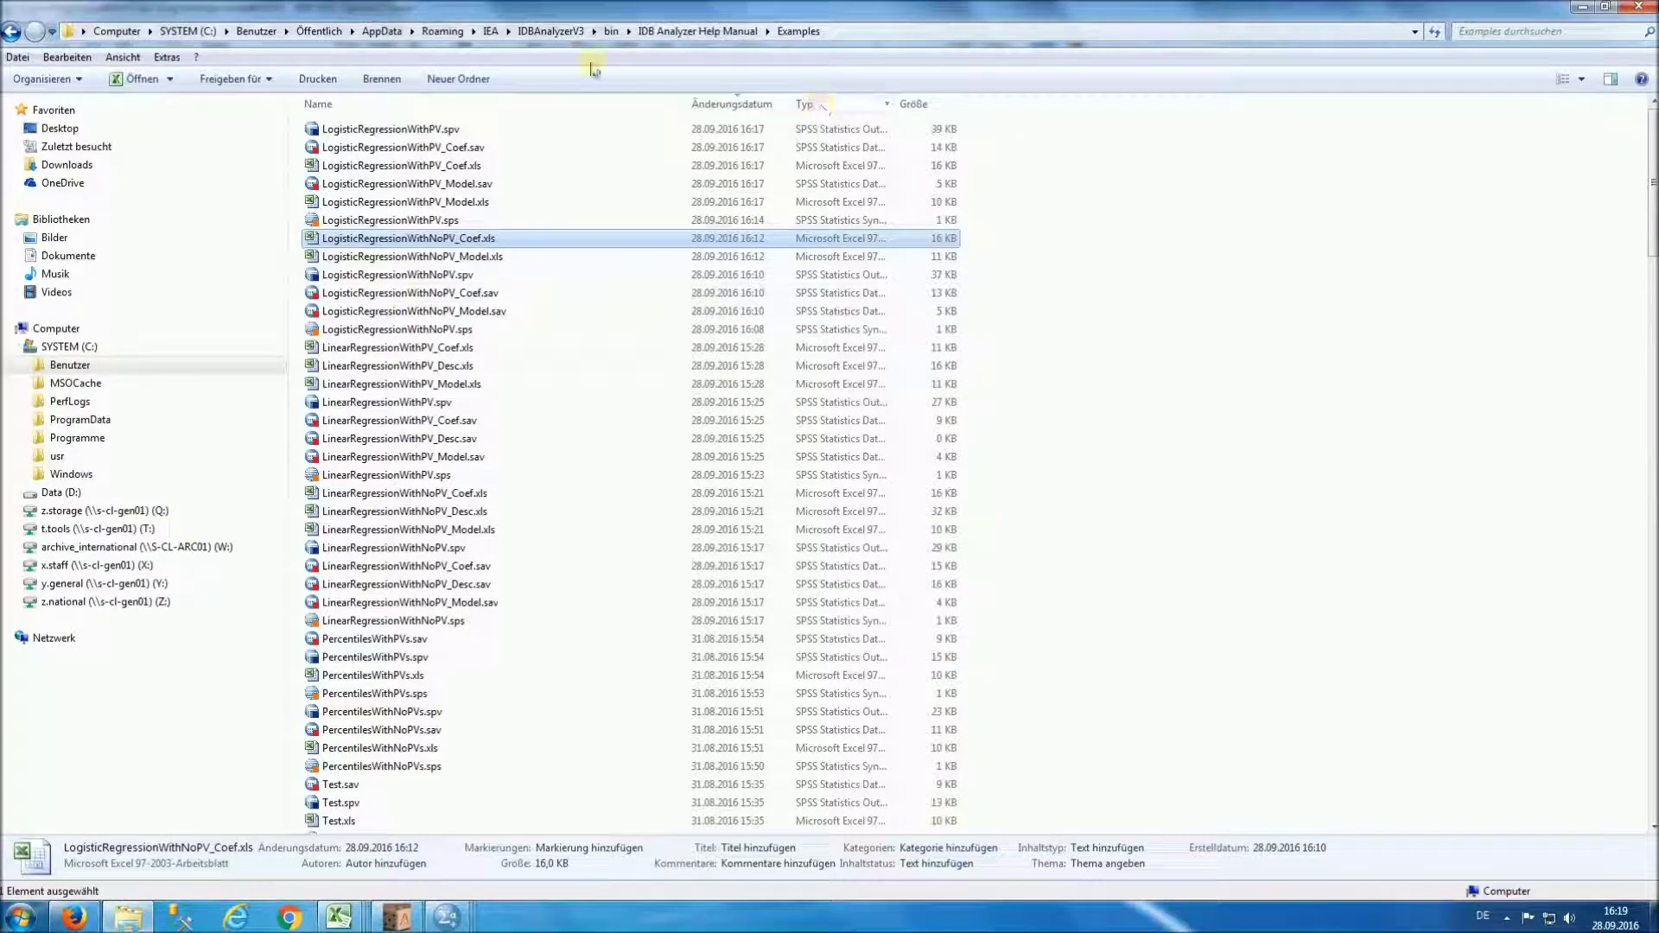
{"action": "double_click", "coordinate": [478, 204]}
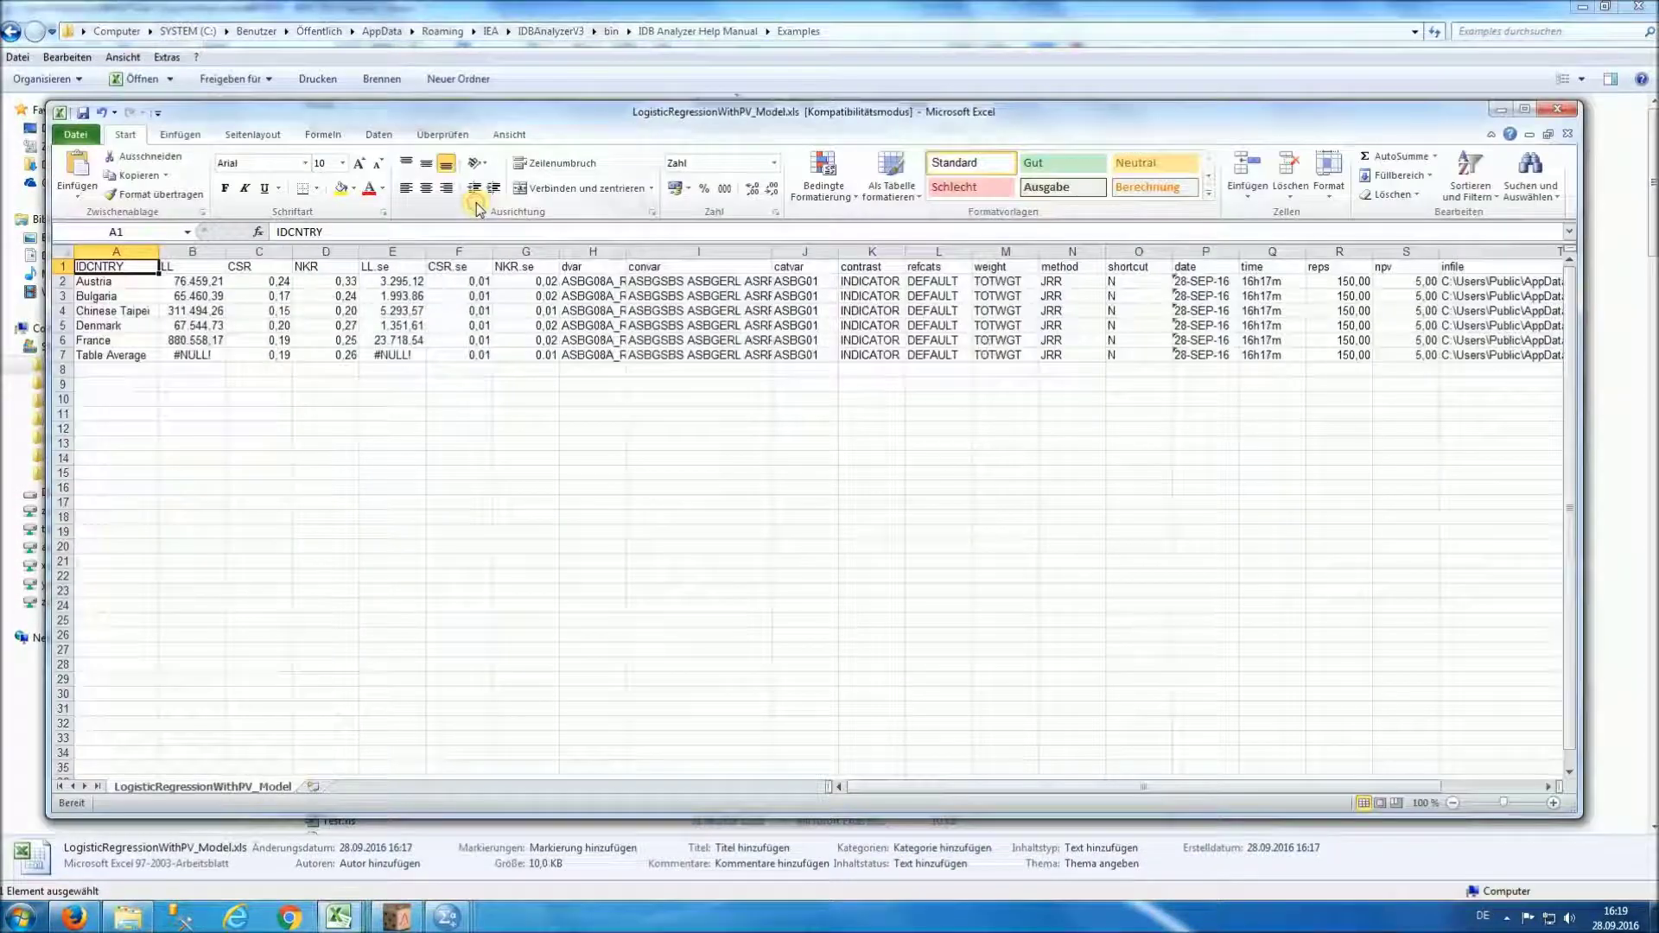
{"action": "left_click", "coordinate": [442, 25]}
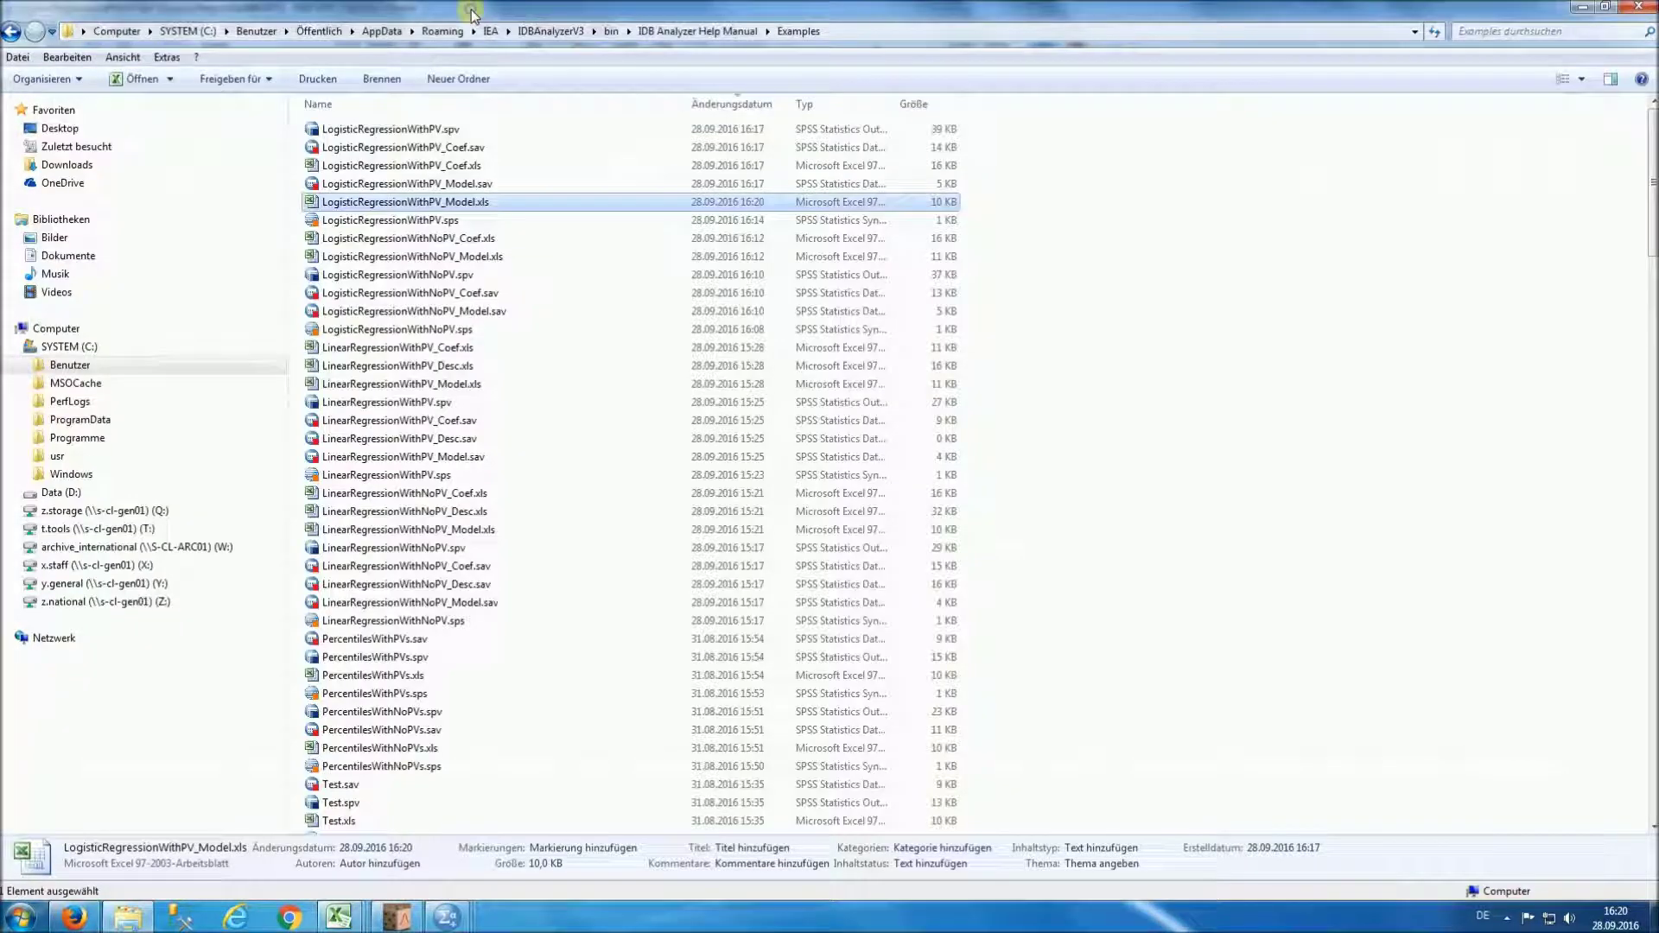
{"action": "double_click", "coordinate": [459, 166]}
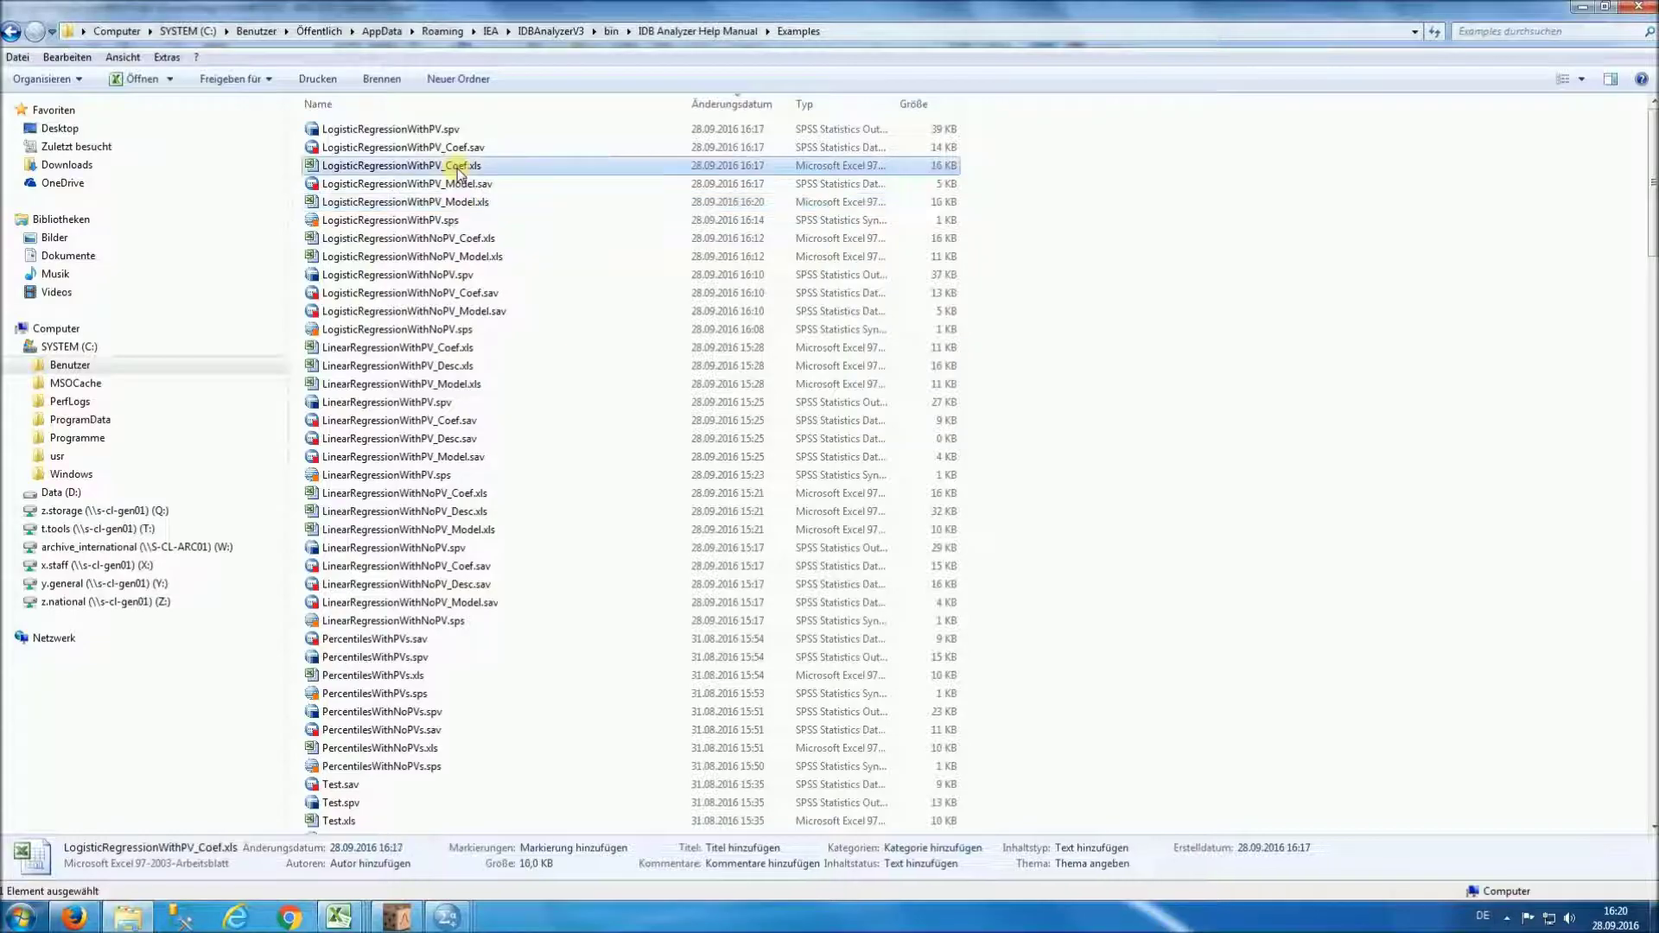